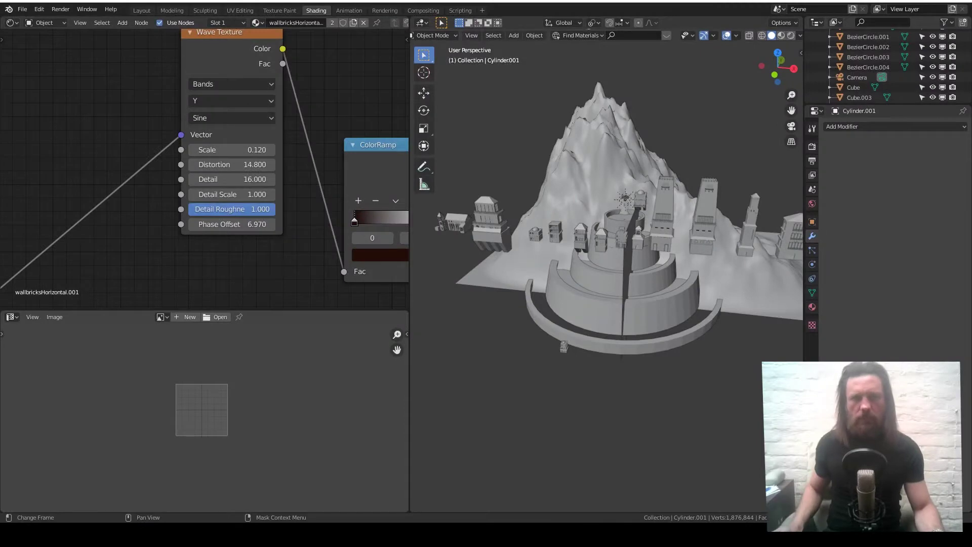
Select the tall vertical plane, inspect its rocky material in rendered shading through the camera, and return to solid shading
middle_drag(643, 234, 660, 220)
click(691, 169)
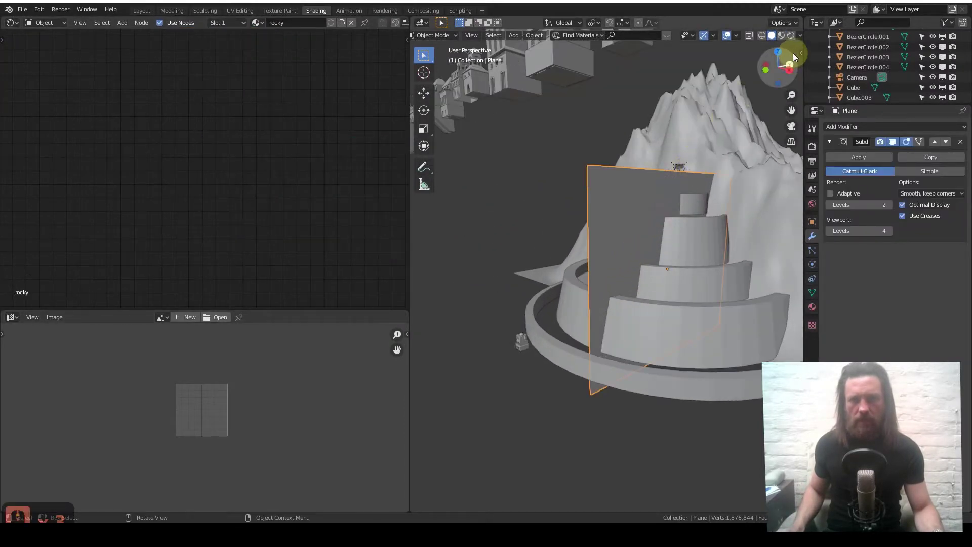
click(782, 38)
click(791, 38)
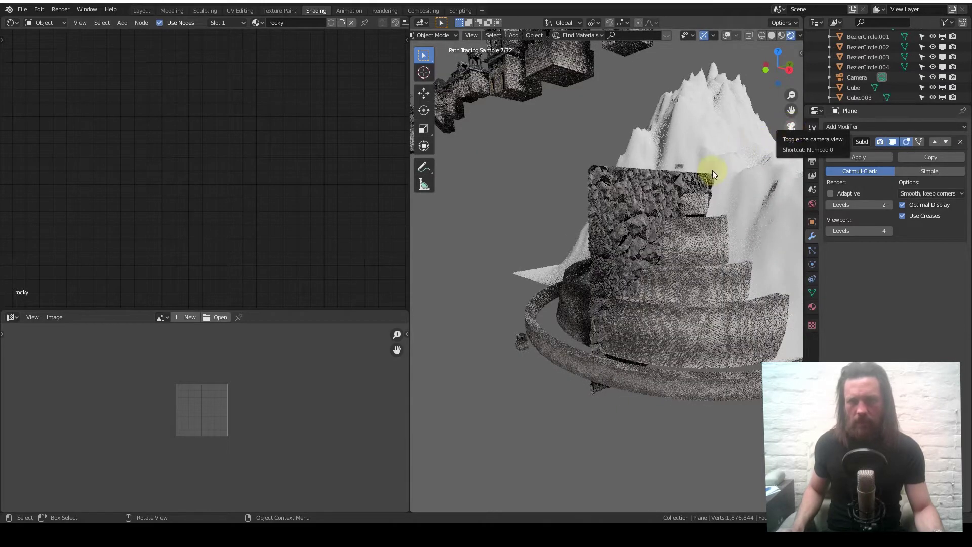
key(KP_0)
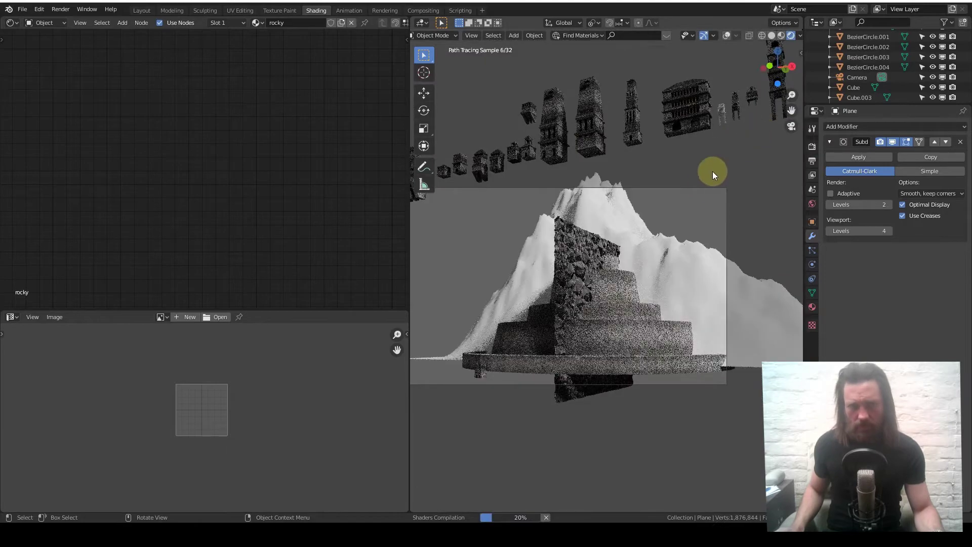
scroll(615, 305, up, 4)
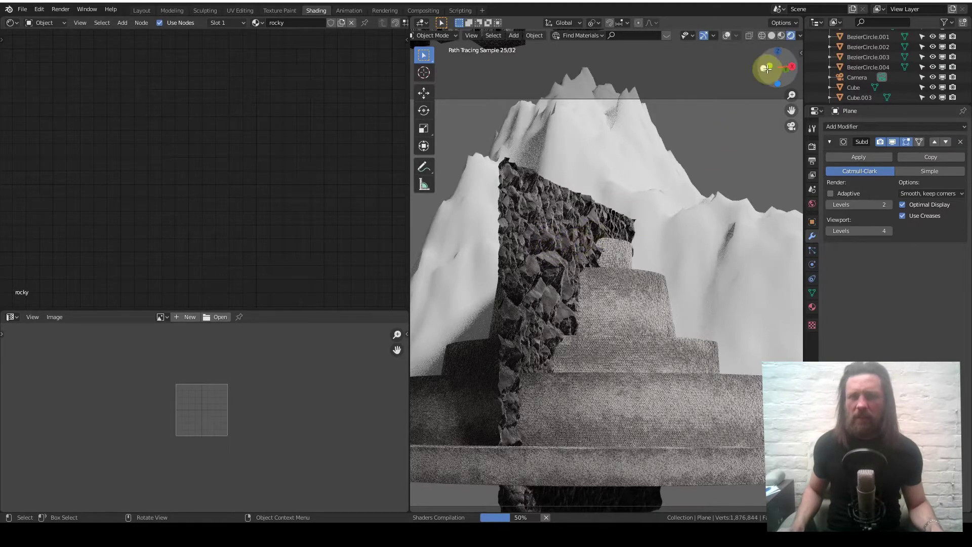
click(771, 36)
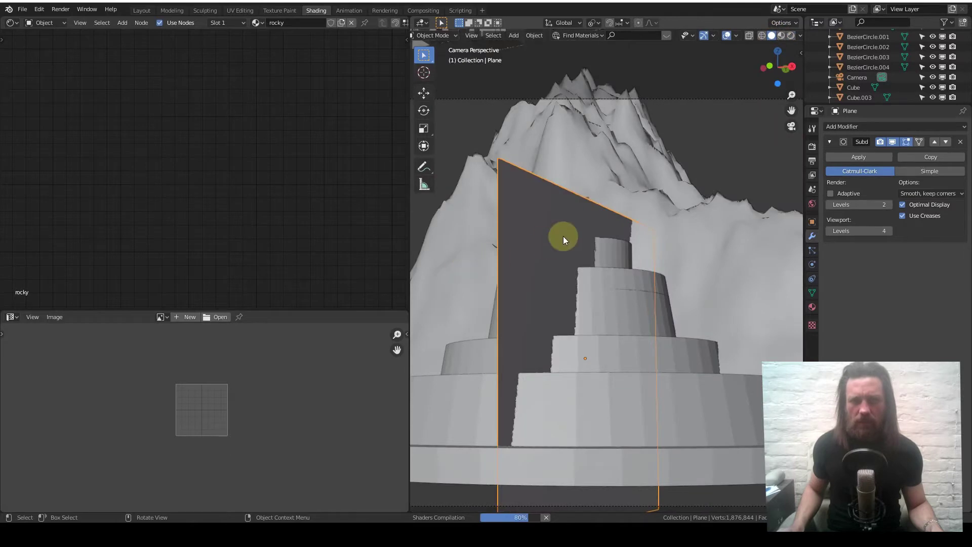
In Edit Mode, select the tall plane's outer vertical edge loop and look at it straight from the top
mouse_move(563, 236)
middle_down()
mouse_move(534, 299)
mouse_move(508, 308)
mouse_move(625, 284)
mouse_move(652, 221)
mouse_move(623, 274)
mouse_move(607, 275)
mouse_move(608, 258)
middle_up()
scroll(628, 286, up, 5)
scroll(608, 308, up, 6)
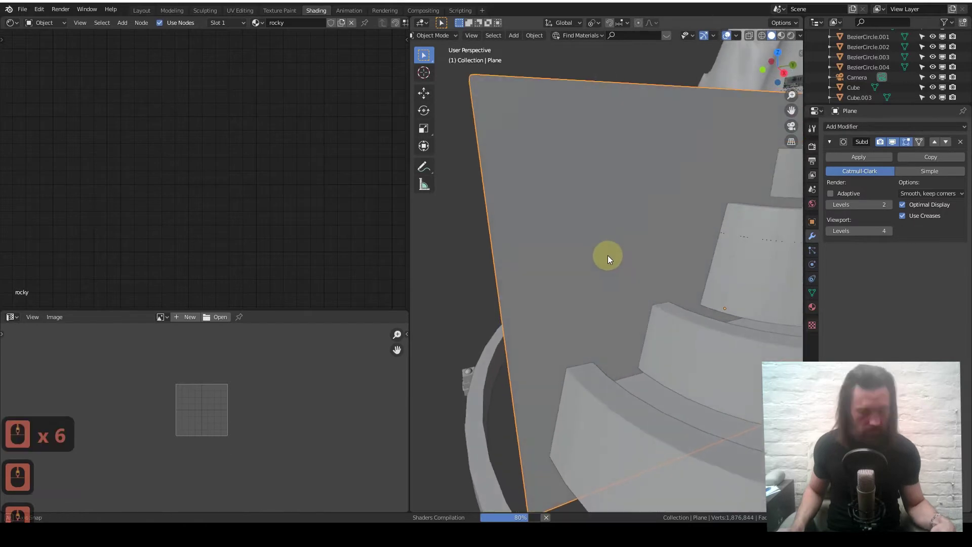
key(Tab)
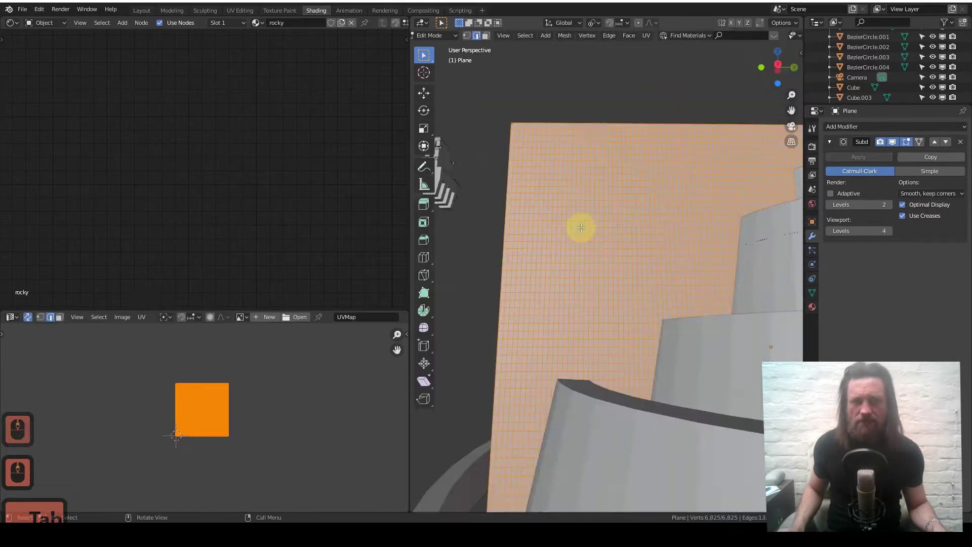
middle_drag(571, 198, 629, 226)
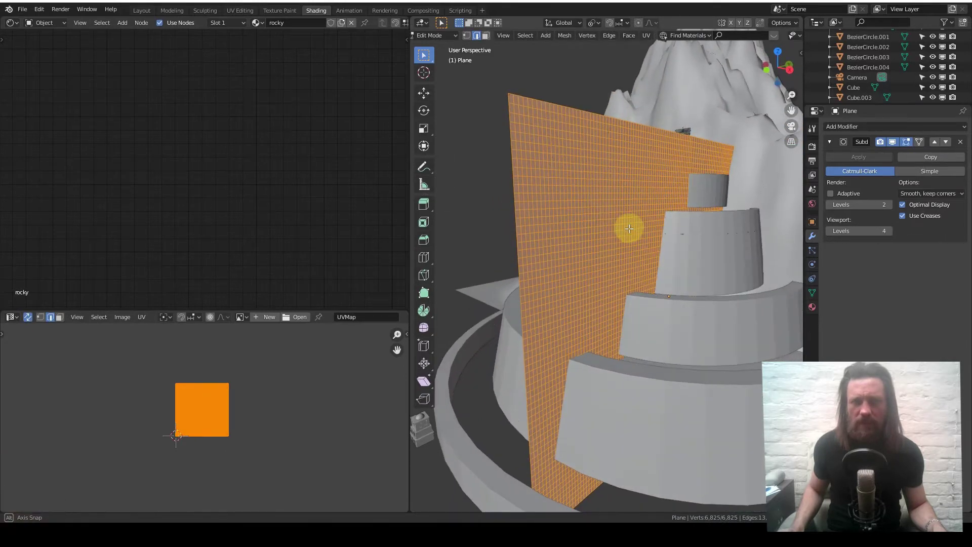
alt+click(514, 160)
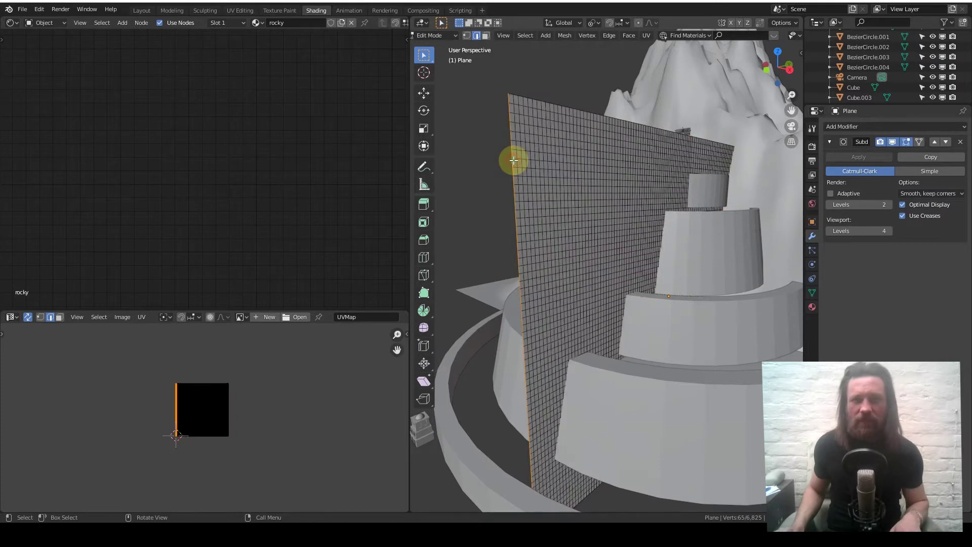
click(478, 36)
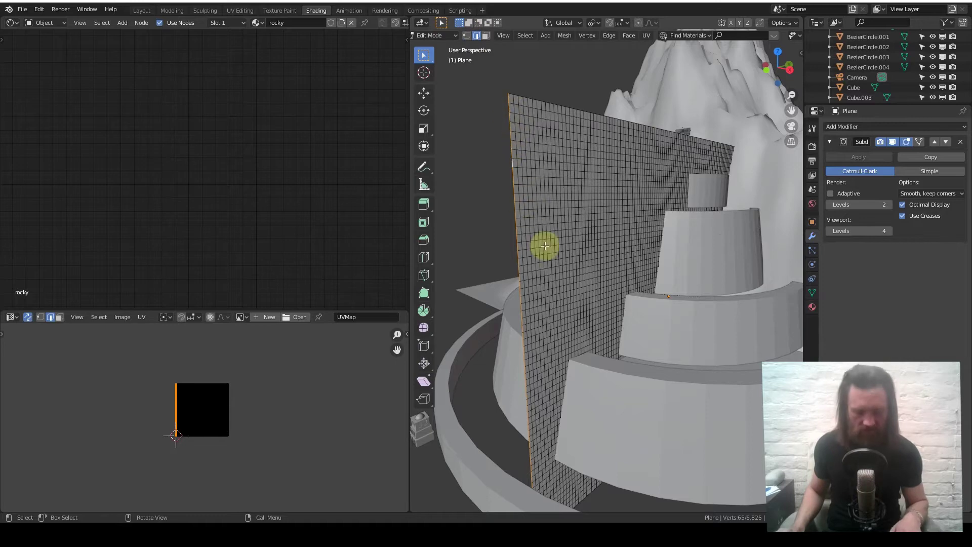
key(KP_7)
key(shift+KP_7)
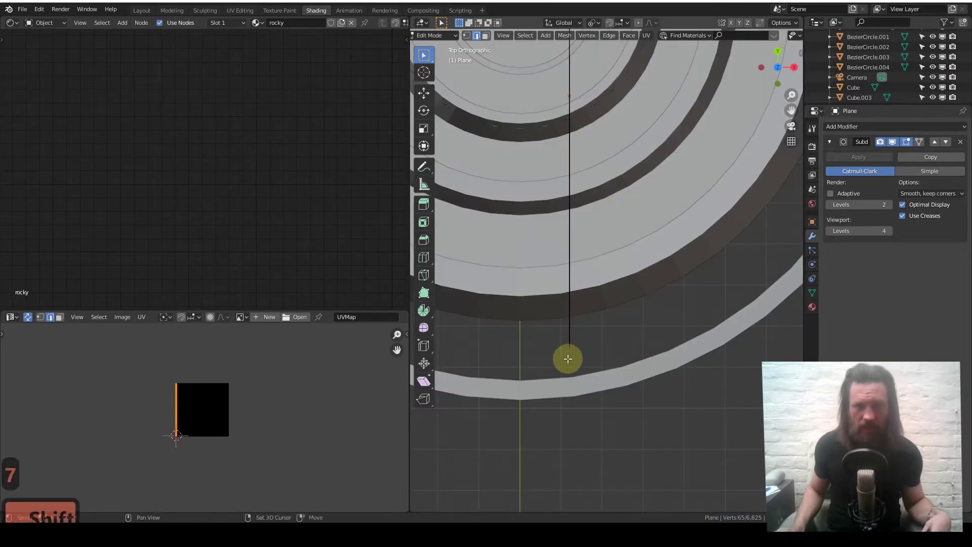
scroll(602, 275, up, 6)
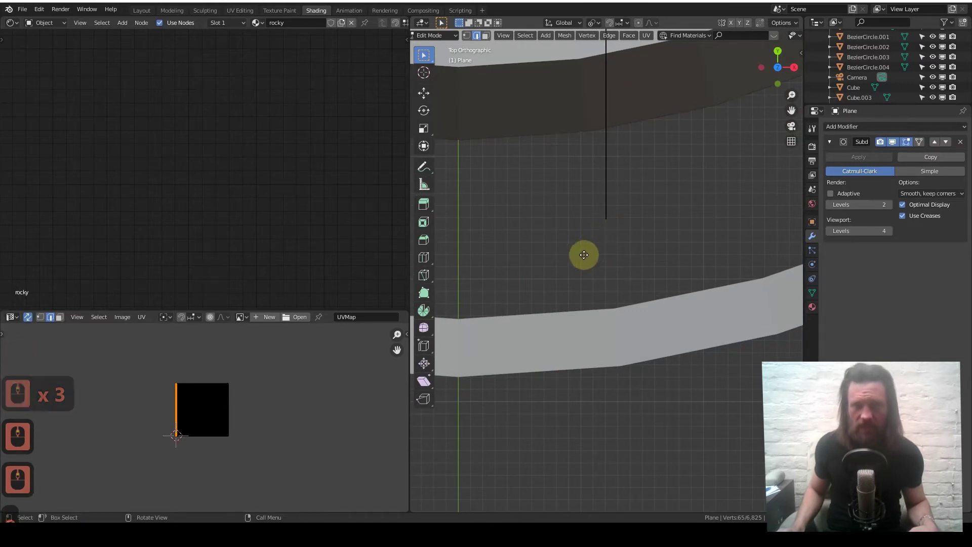
key(e)
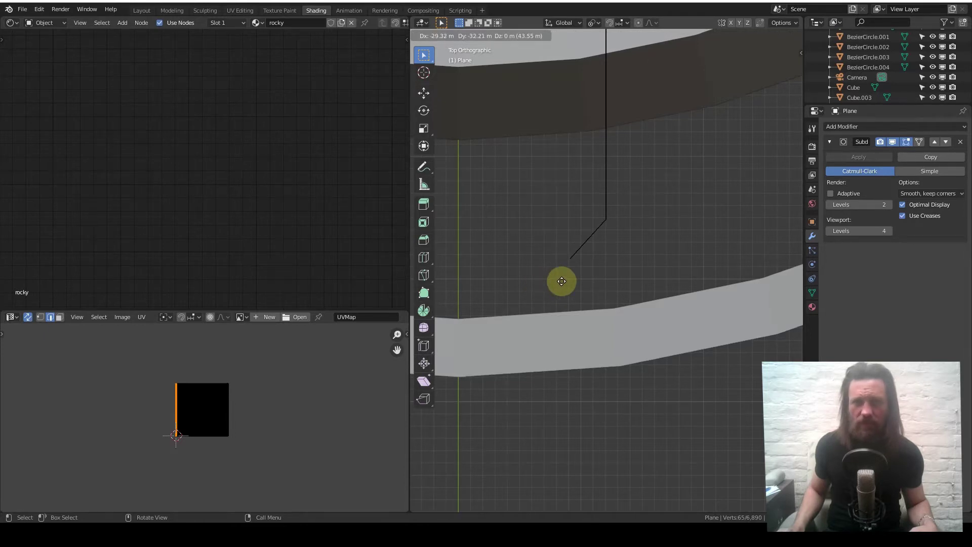
click(561, 281)
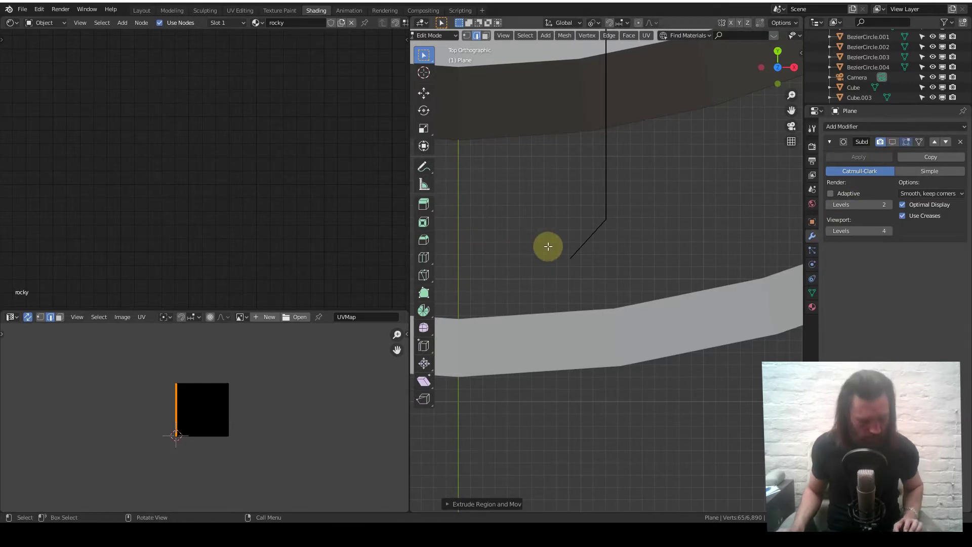
key(z)
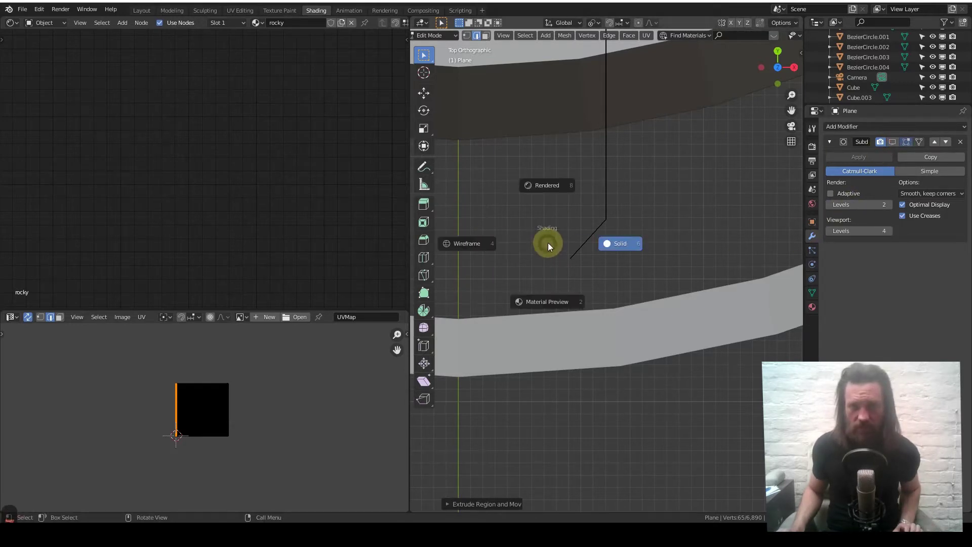
key(Escape)
key(ctrl+z)
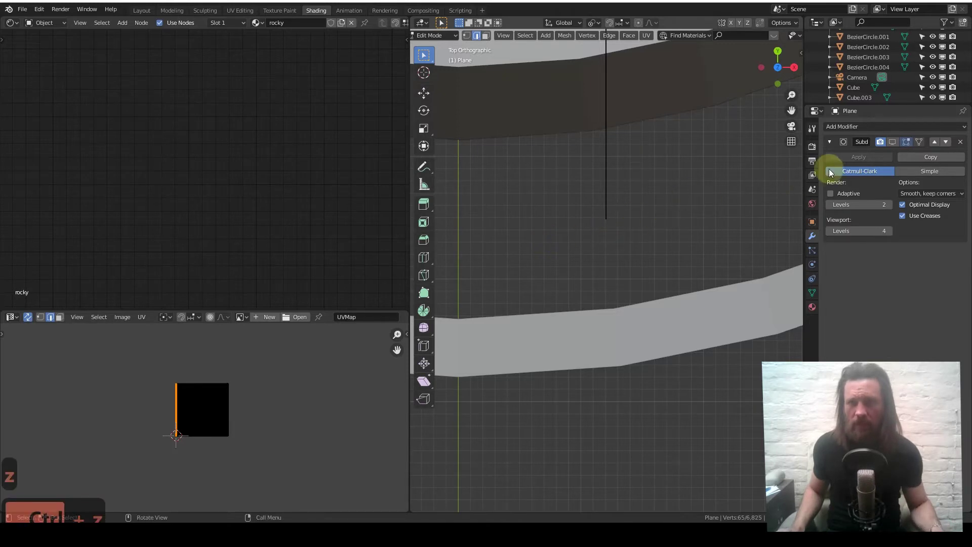
Extrude the plane's outer vertical edge loop in five short segments, each about 8 to 10 m, curving around into a rounded end
scroll(622, 209, up, 1)
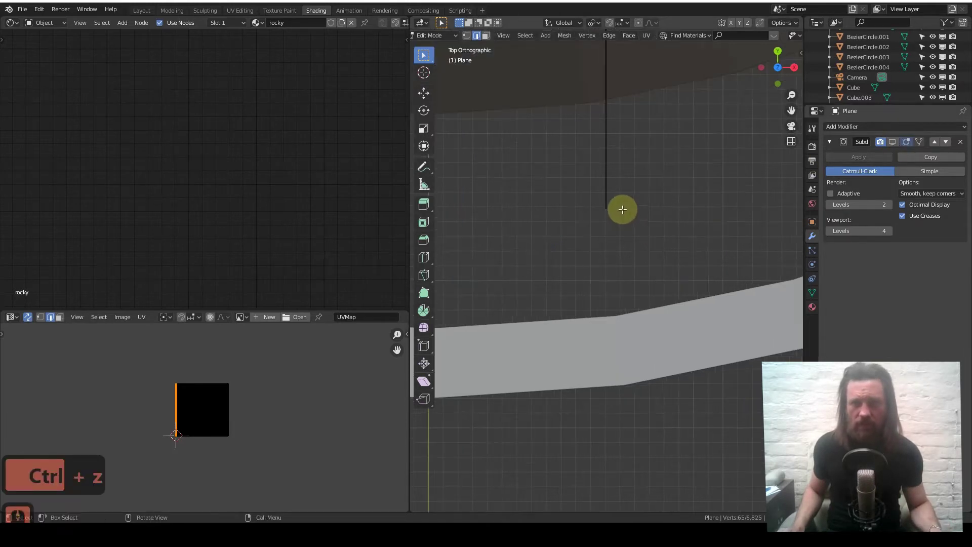
middle_drag(623, 209, 651, 283)
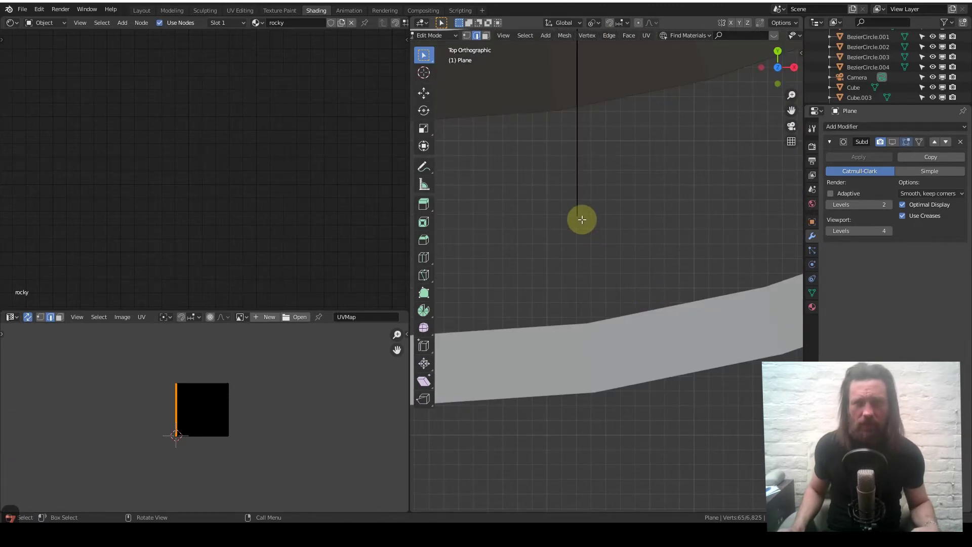
scroll(582, 219, down, 14)
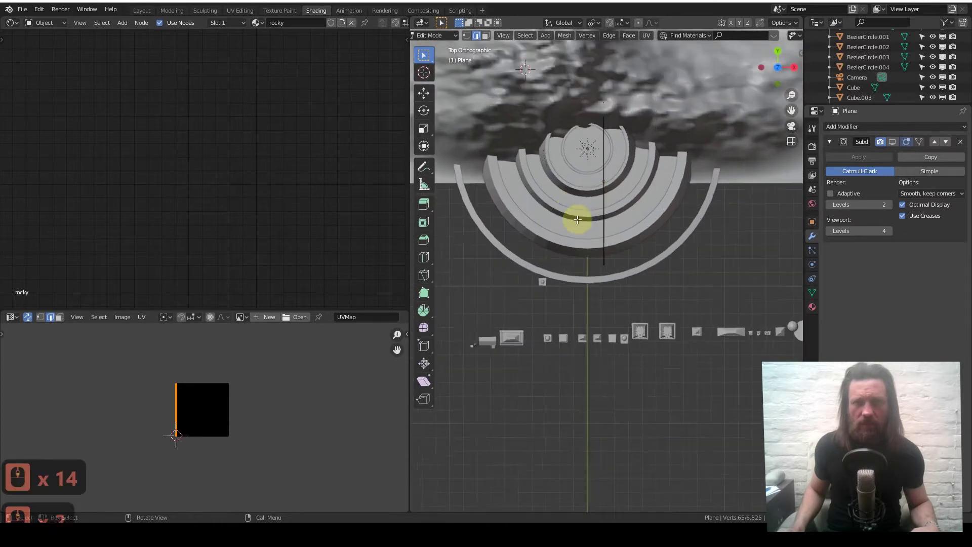
scroll(577, 220, up, 13)
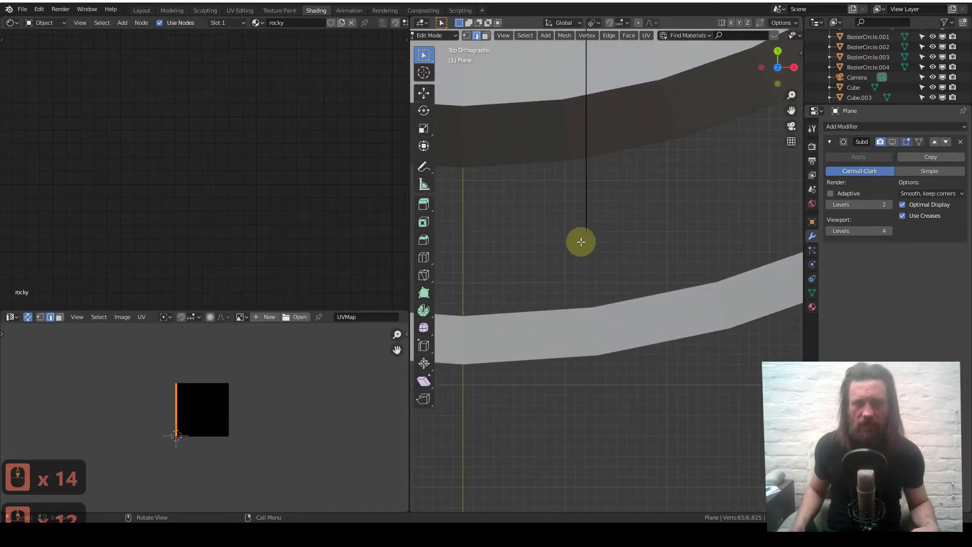
key(g)
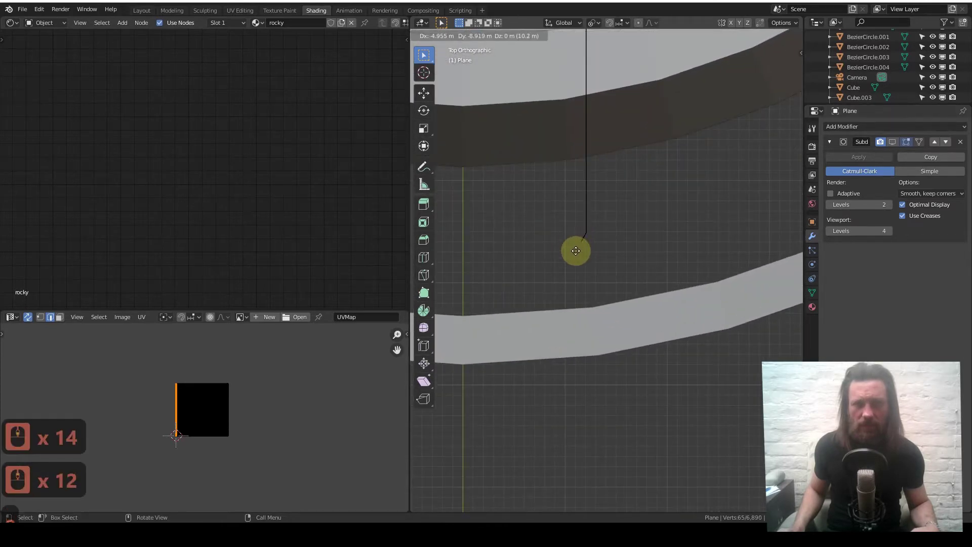
key(e)
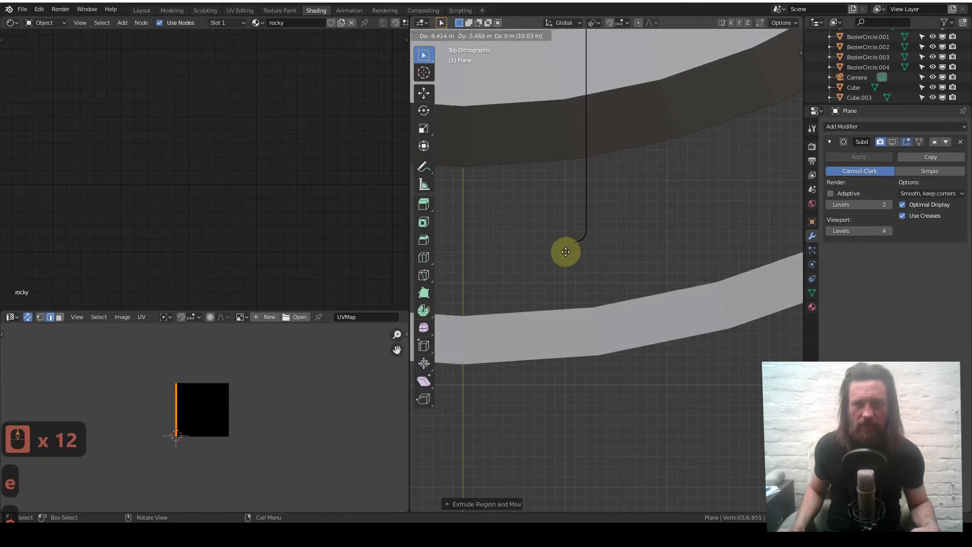
click(566, 252)
key(e)
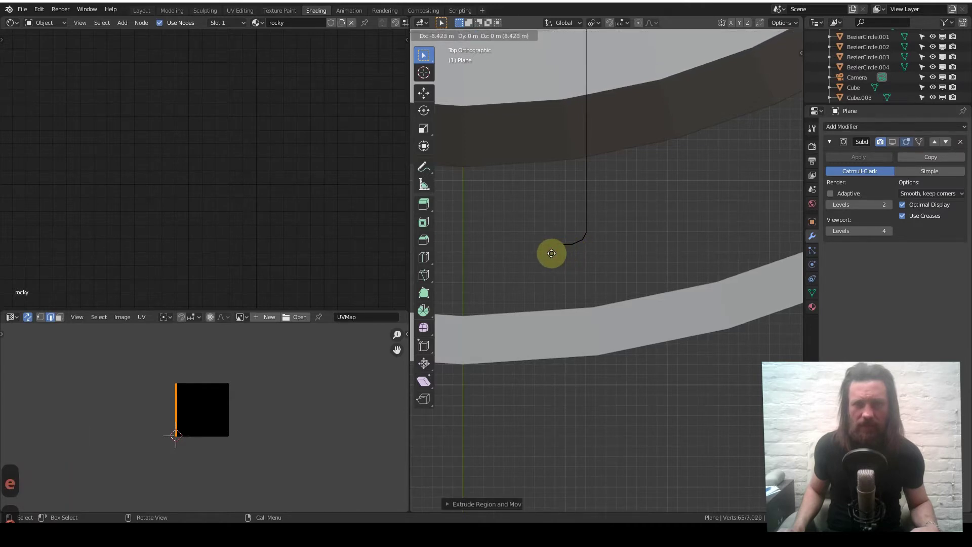
click(551, 253)
key(e)
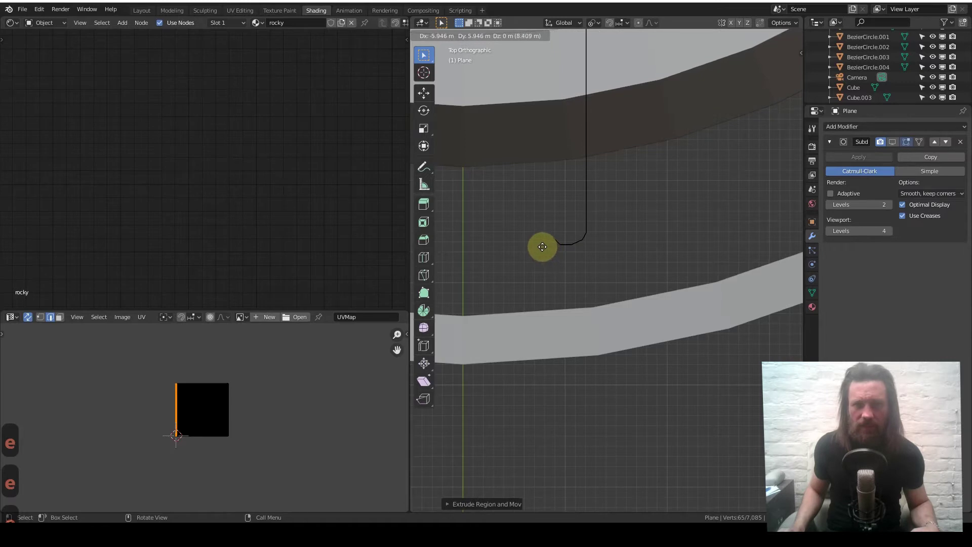
click(538, 243)
key(e)
click(536, 235)
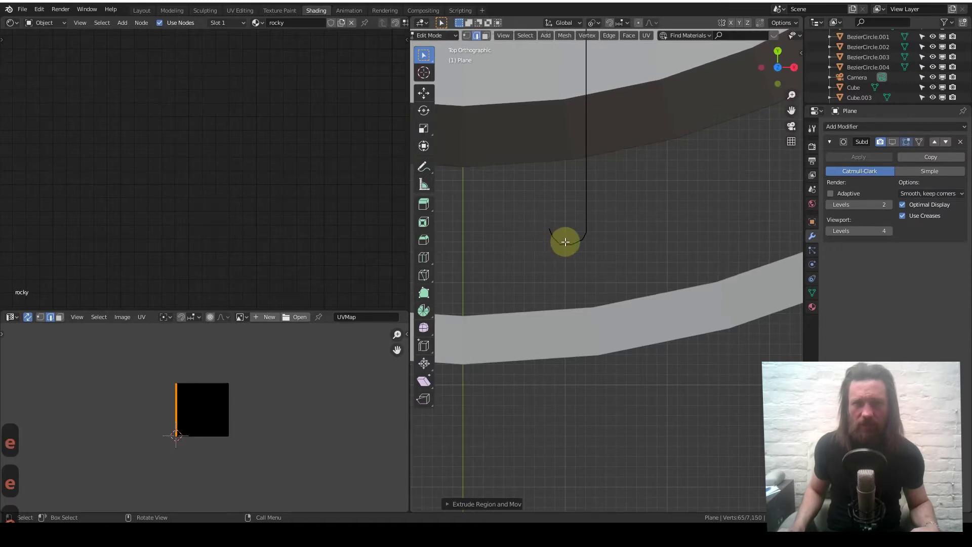
Add two centred vertical loop cuts to the segments of the wall's rounded end
middle_drag(565, 242, 629, 134)
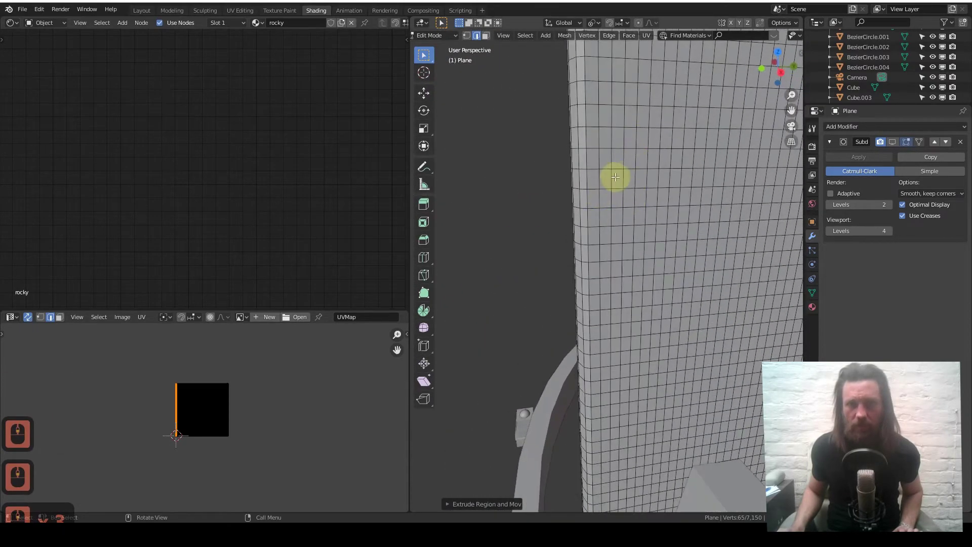
middle_drag(615, 177, 638, 165)
middle_drag(632, 252, 688, 243)
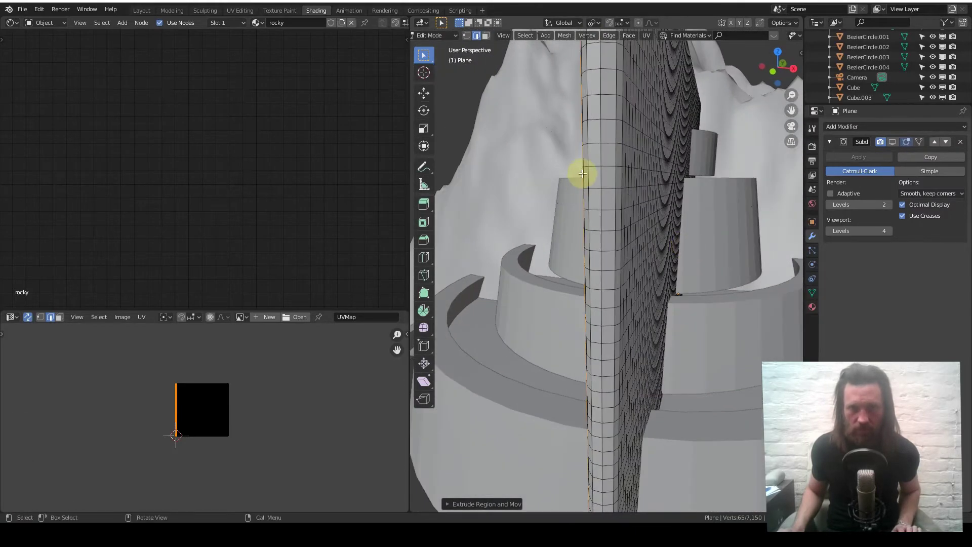
key(ctrl)
key(ctrl+r)
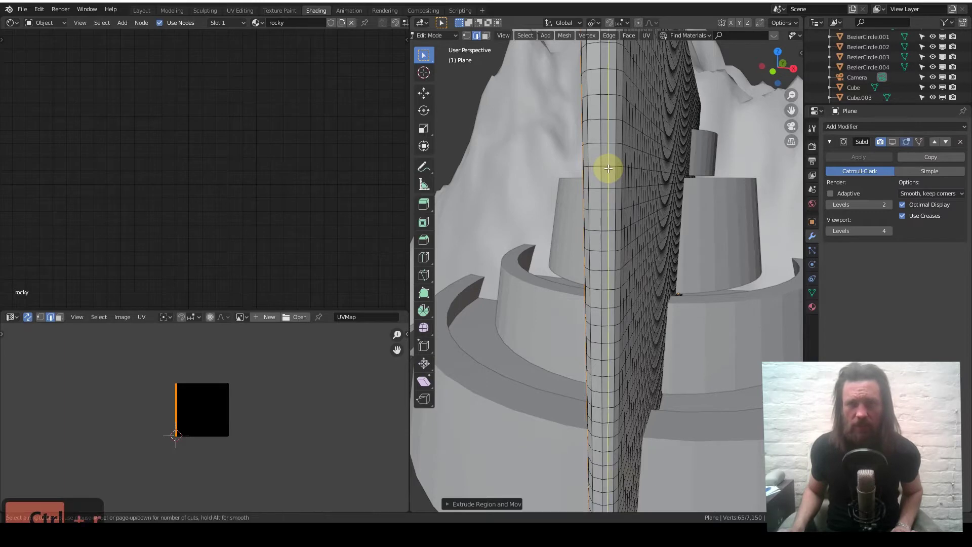
key(ctrl+r)
click(607, 171)
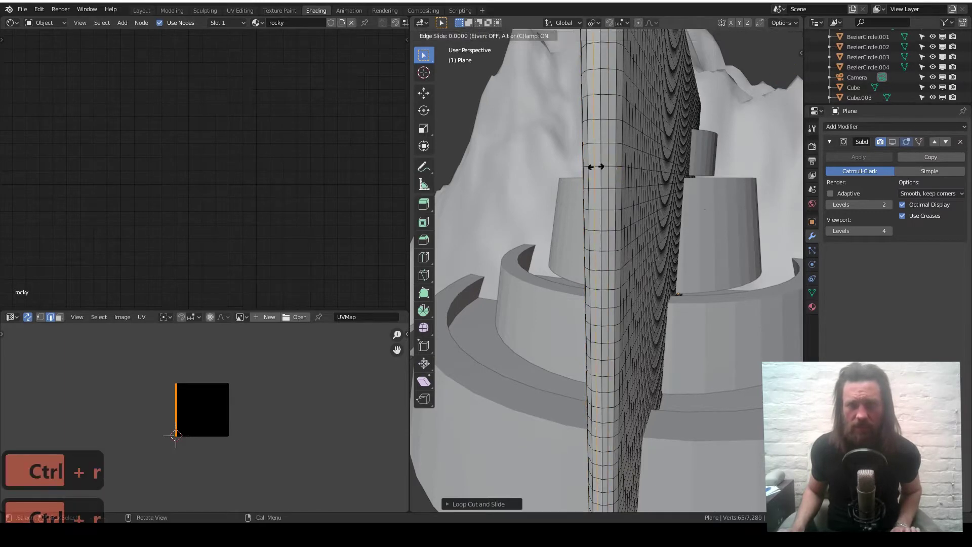
right_click(606, 173)
Add two more centred vertical loop cuts around the rounded end, on the side adjoining the wall's flat face, and return to Object Mode
middle_drag(605, 173, 643, 169)
key(ctrl+r)
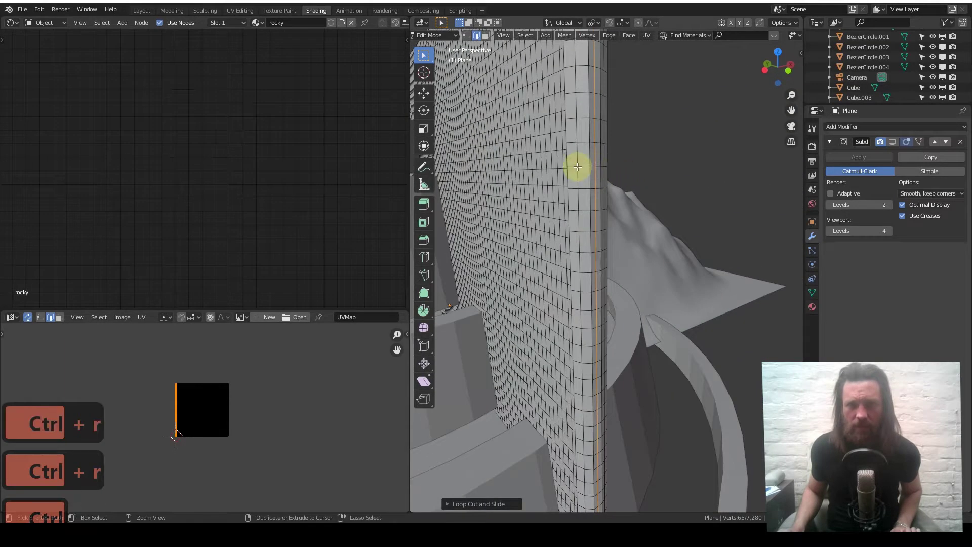
click(586, 164)
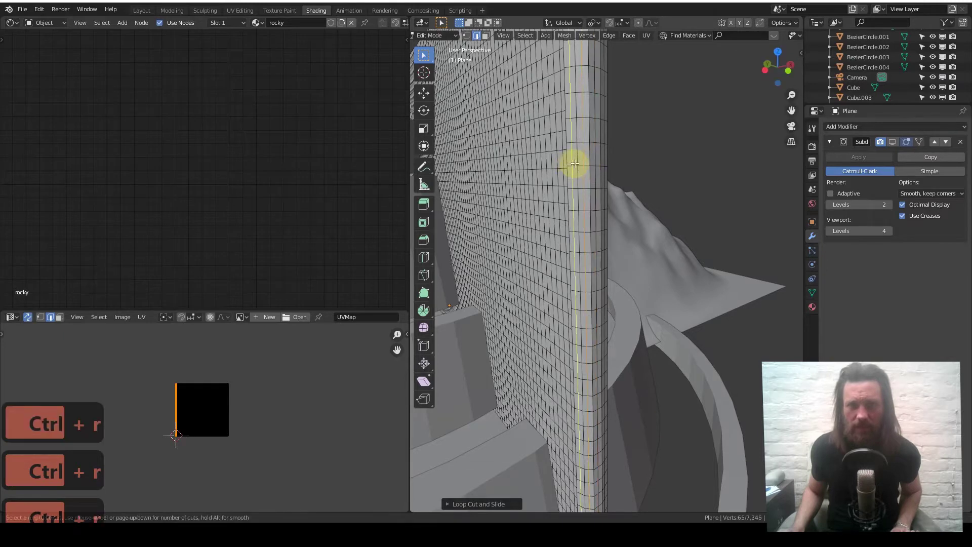
right_click(576, 159)
key(ctrl+z)
key(ctrl+r)
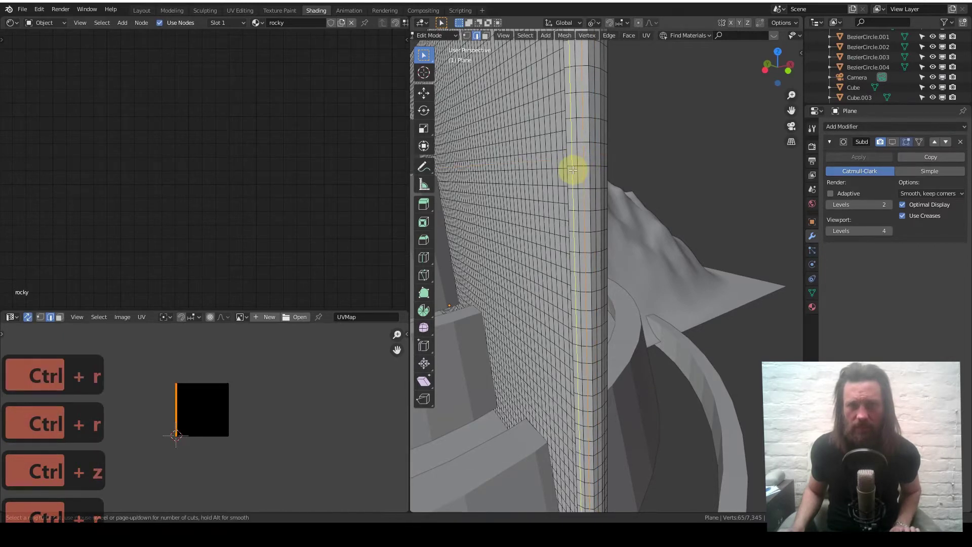
click(572, 169)
right_click(572, 169)
middle_drag(572, 170, 484, 174)
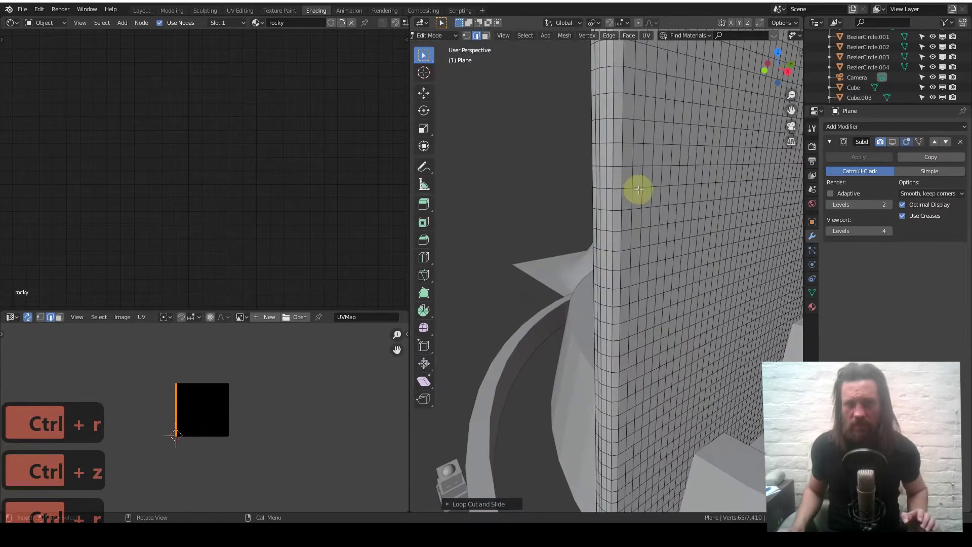
middle_drag(638, 189, 616, 182)
scroll(666, 225, down, 7)
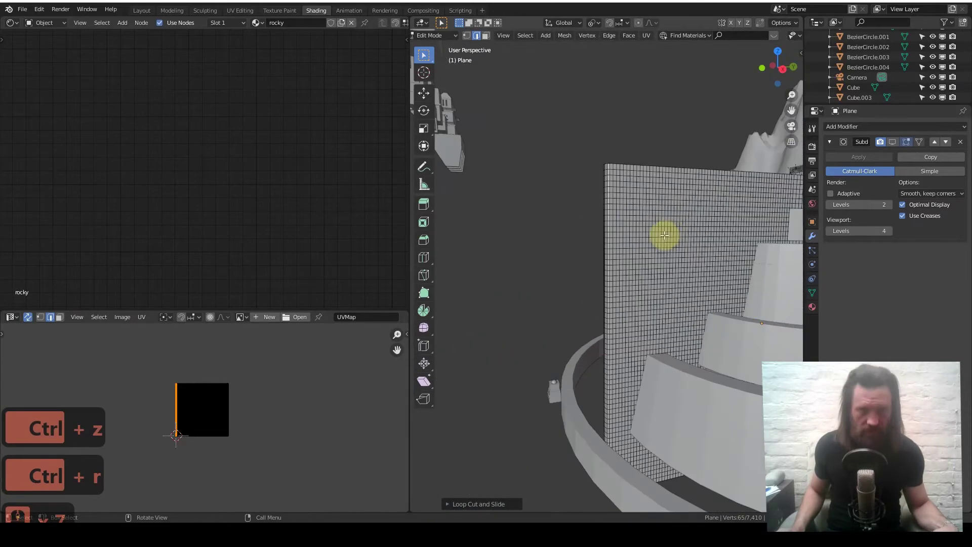
key(Tab)
middle_drag(661, 238, 686, 226)
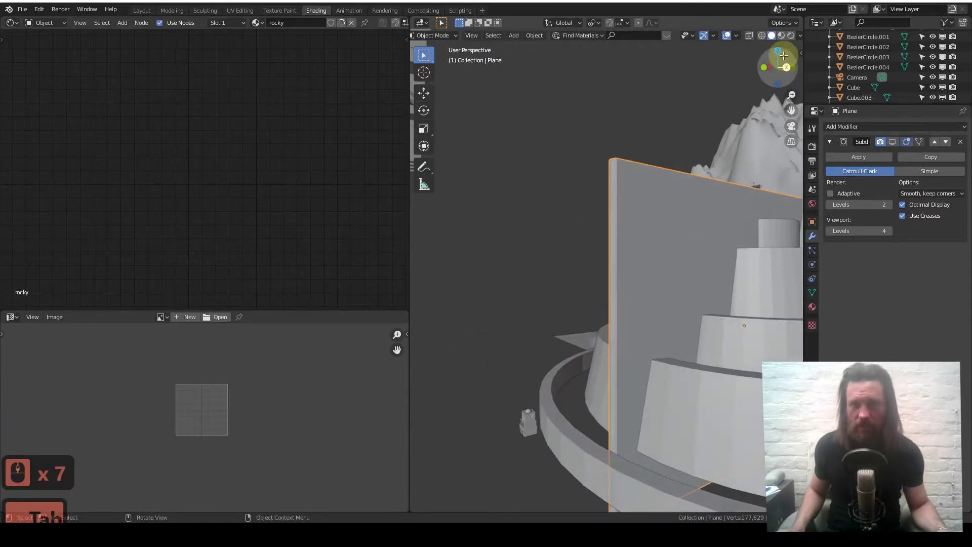
Preview the rocky wall in rendered shading through the scene camera, and return to solid shading
click(791, 37)
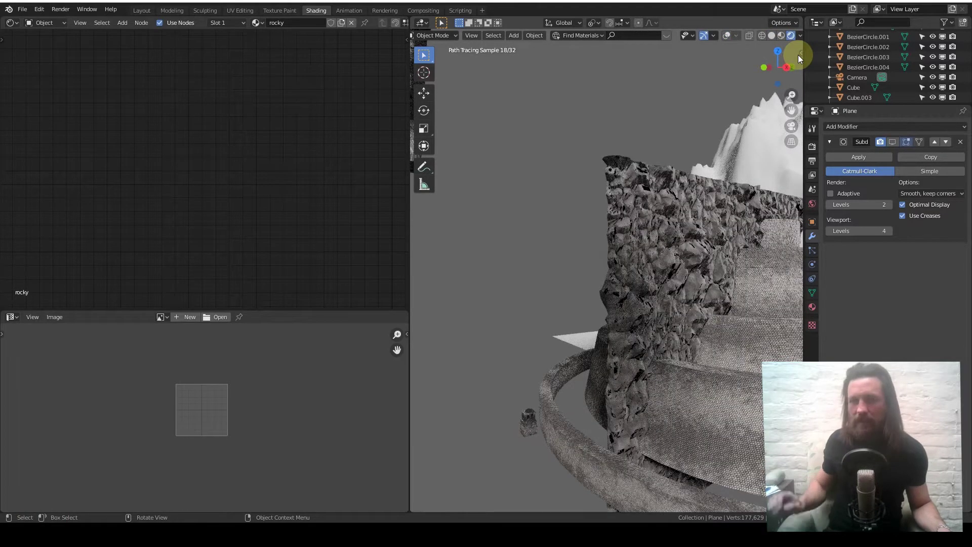
click(791, 128)
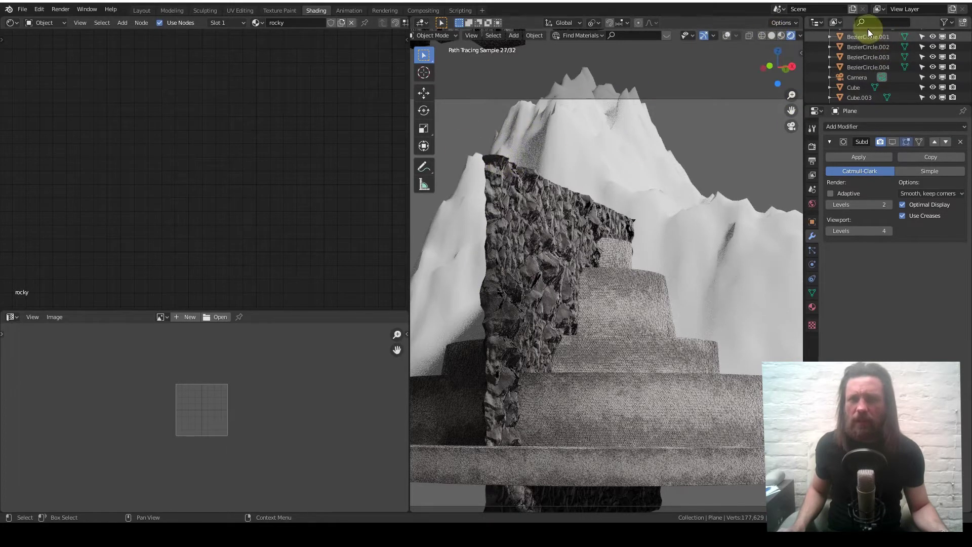
click(770, 36)
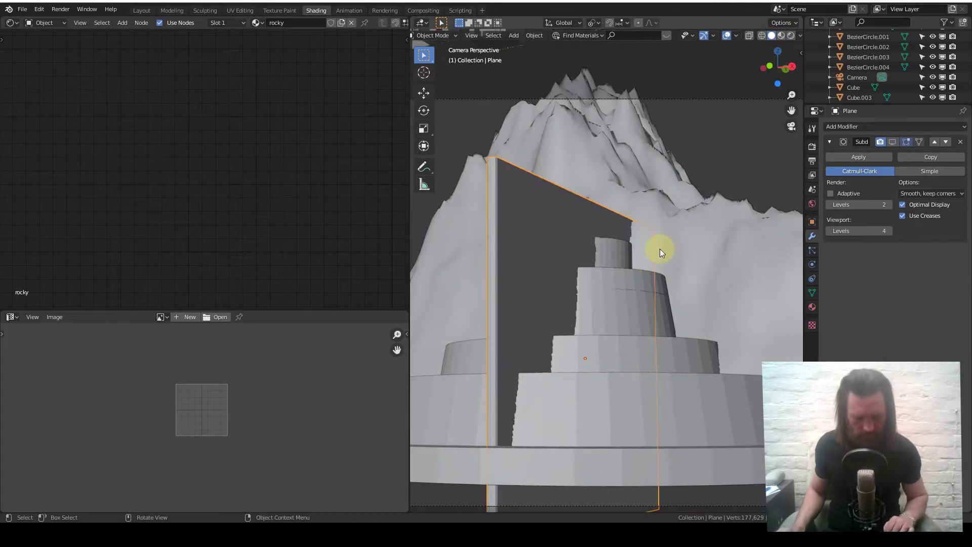
Examine the thin rocky wall's position among the city tiers from straight above and from oblique angles
key(KP_7)
key(alt+z)
scroll(621, 239, down, 2)
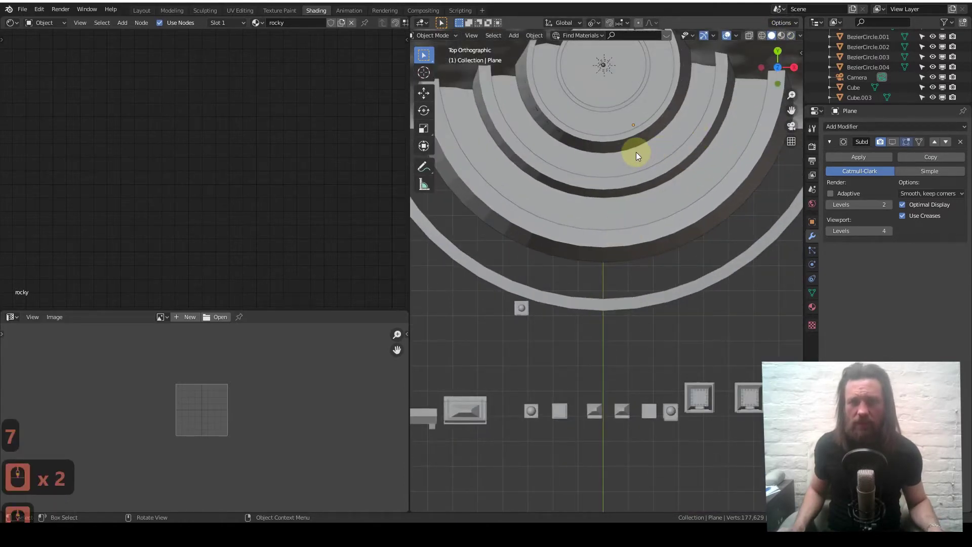
middle_drag(636, 151, 641, 104)
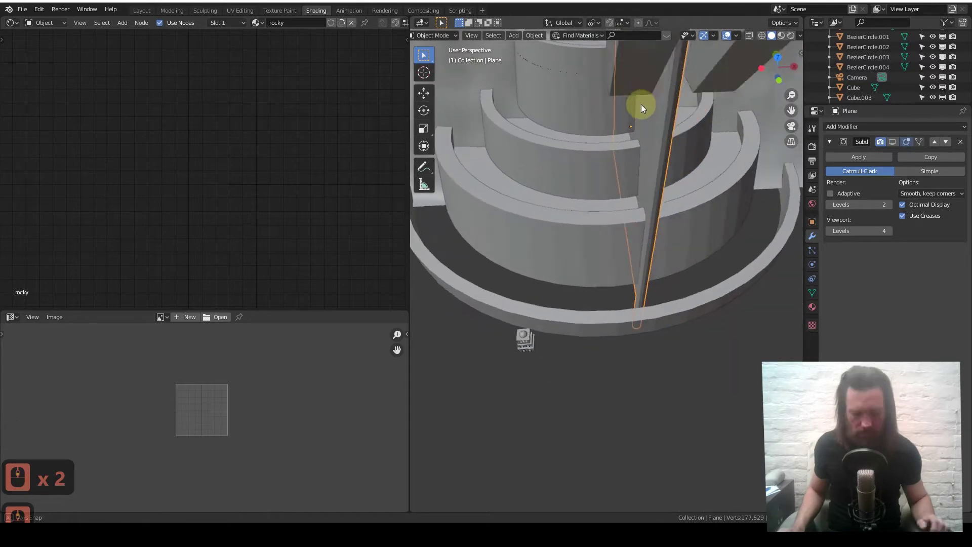
key(KP_7)
scroll(658, 192, down, 6)
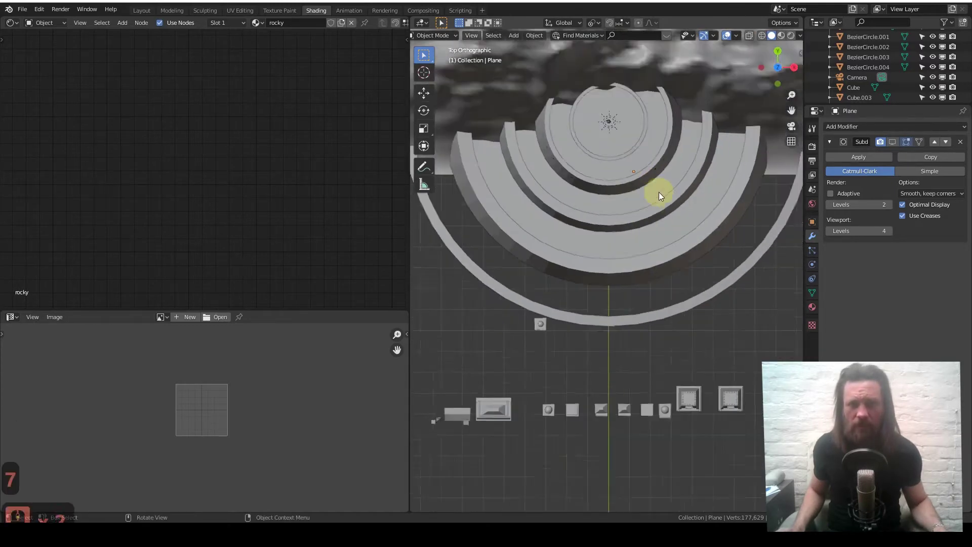
scroll(653, 199, up, 10)
scroll(653, 199, down, 2)
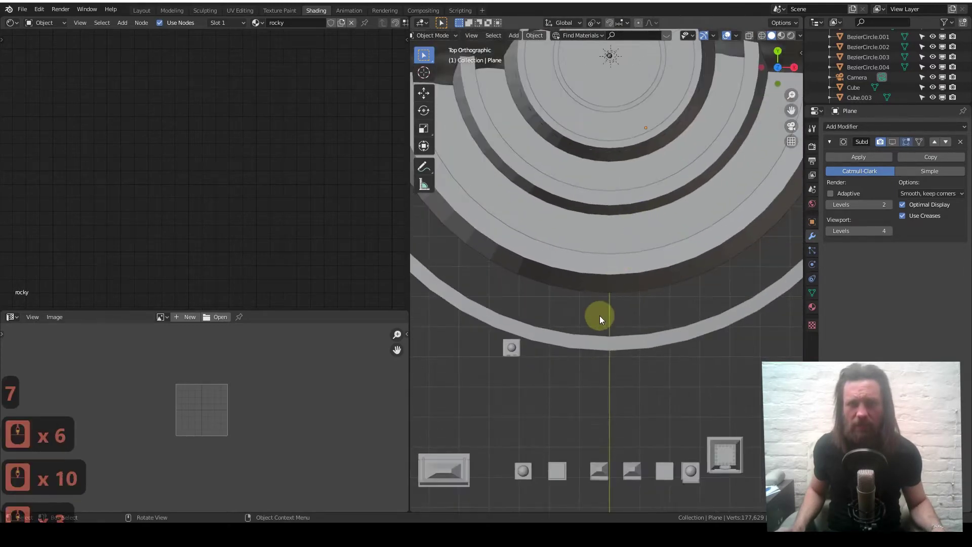
middle_drag(622, 282, 643, 256)
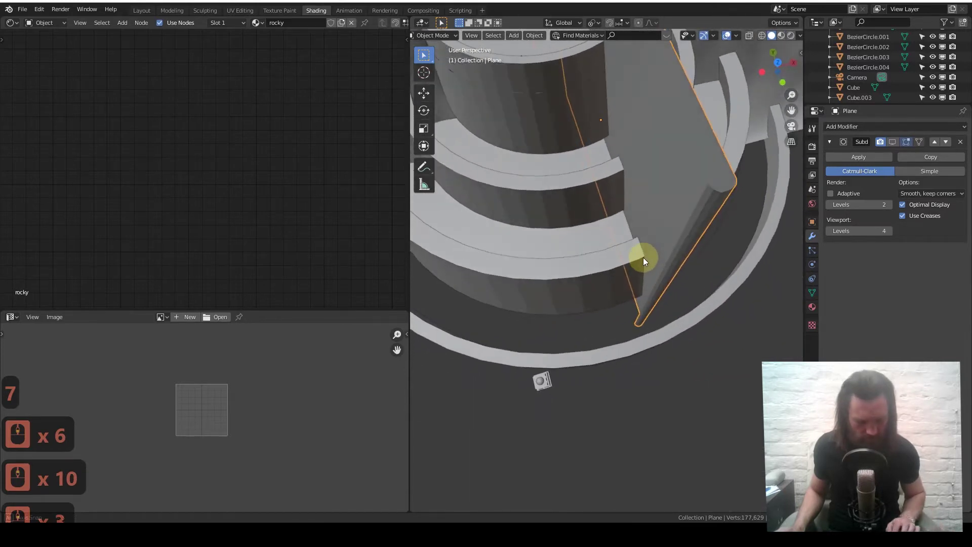
key(KP_7)
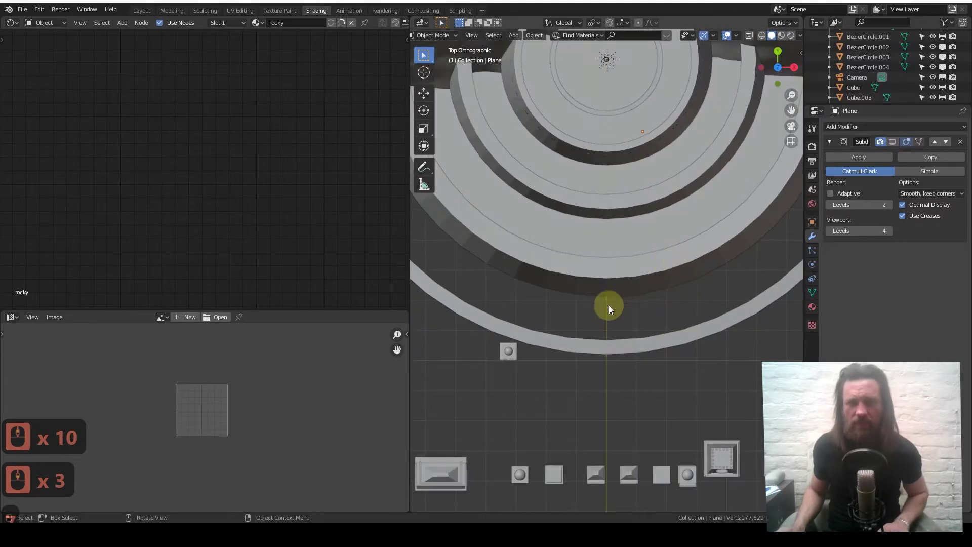
middle_drag(619, 309, 607, 286)
key(KP_7)
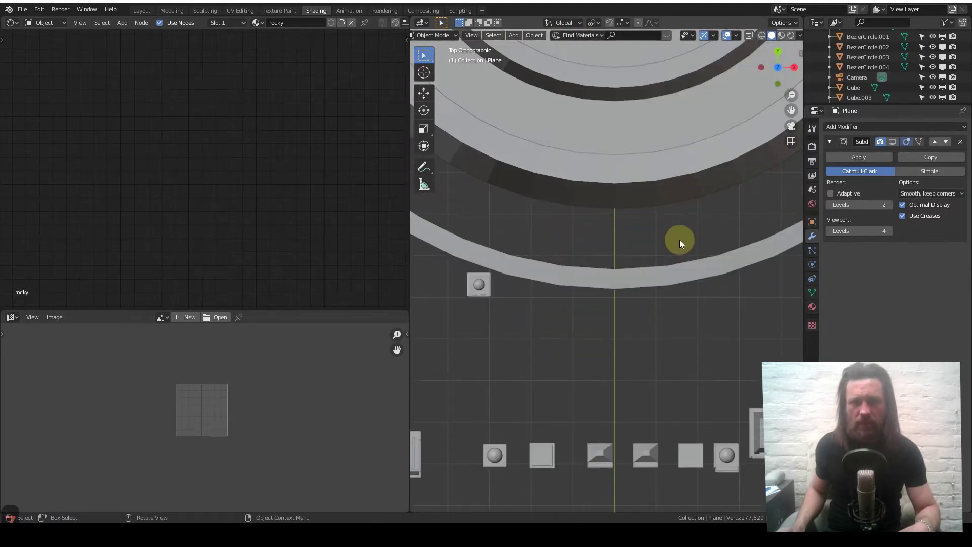
scroll(617, 301, down, 5)
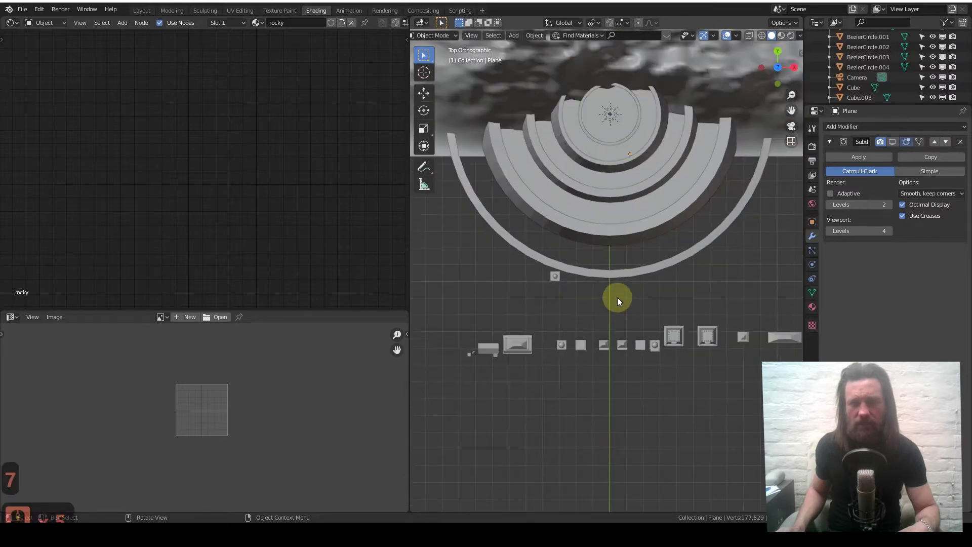
scroll(618, 300, up, 6)
middle_drag(633, 283, 645, 224)
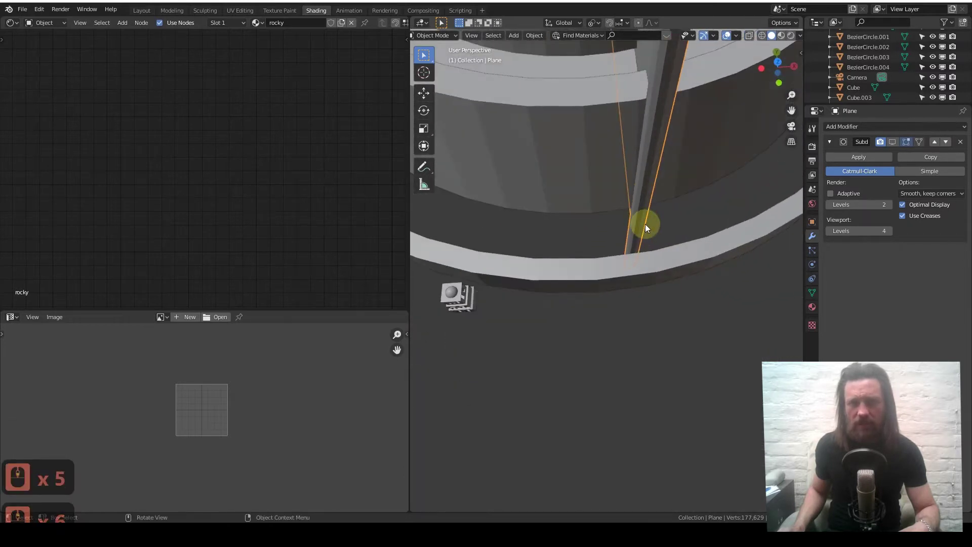
key(KP_7)
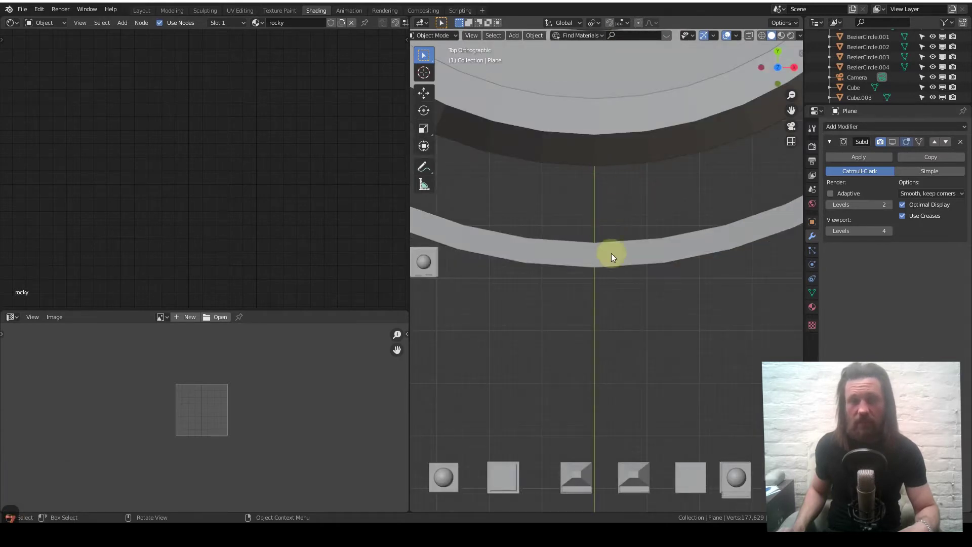
Add a Solidify modifier to the rocky wall plane, below its Subdivision modifier
click(873, 130)
key(ctrl+4)
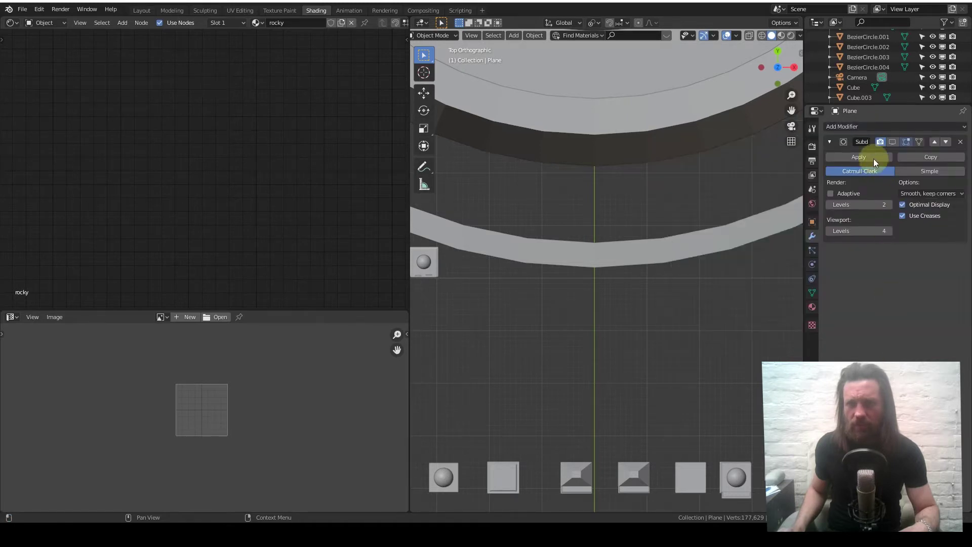
click(894, 126)
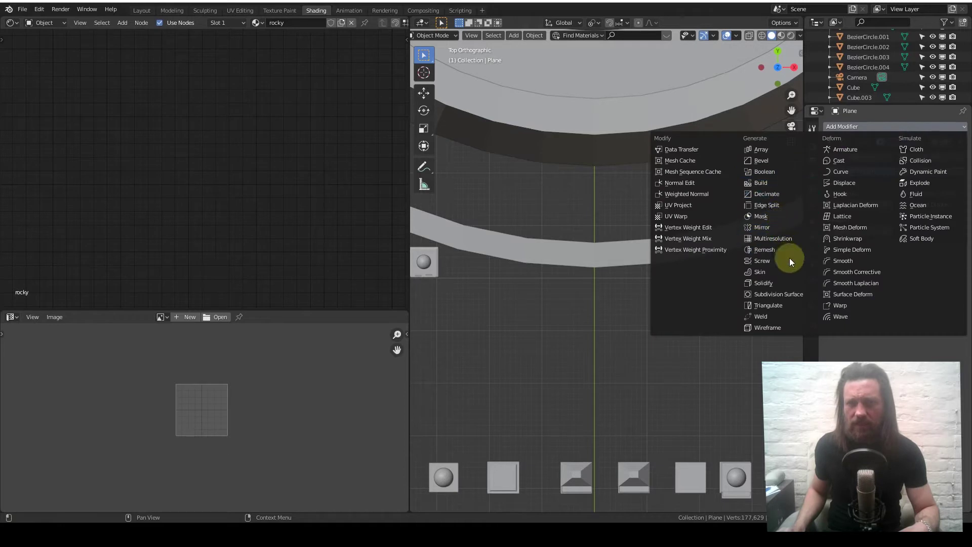
click(795, 285)
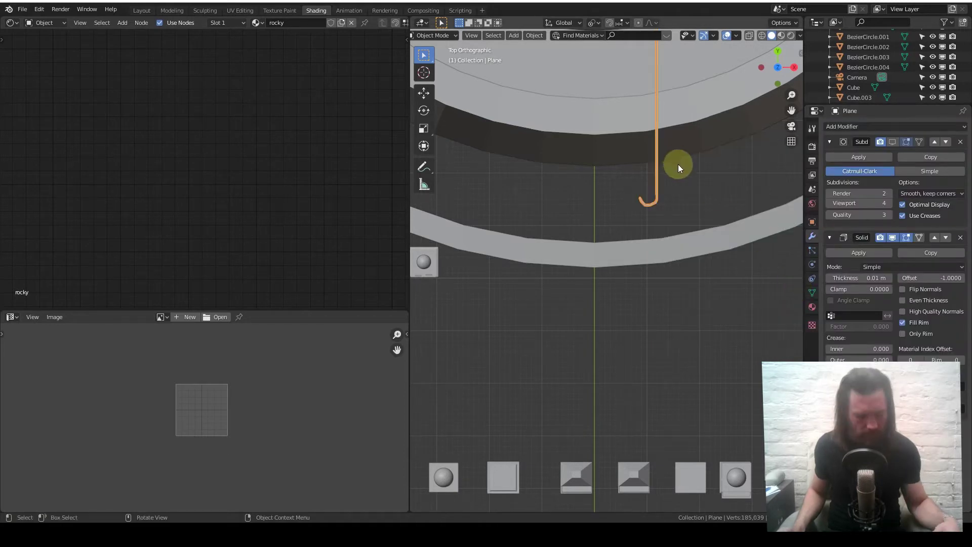
Seen from above, rotate the wall about 4° clockwise and move it about 58 m in the negative X direction
shift+middle_drag(710, 130, 679, 256)
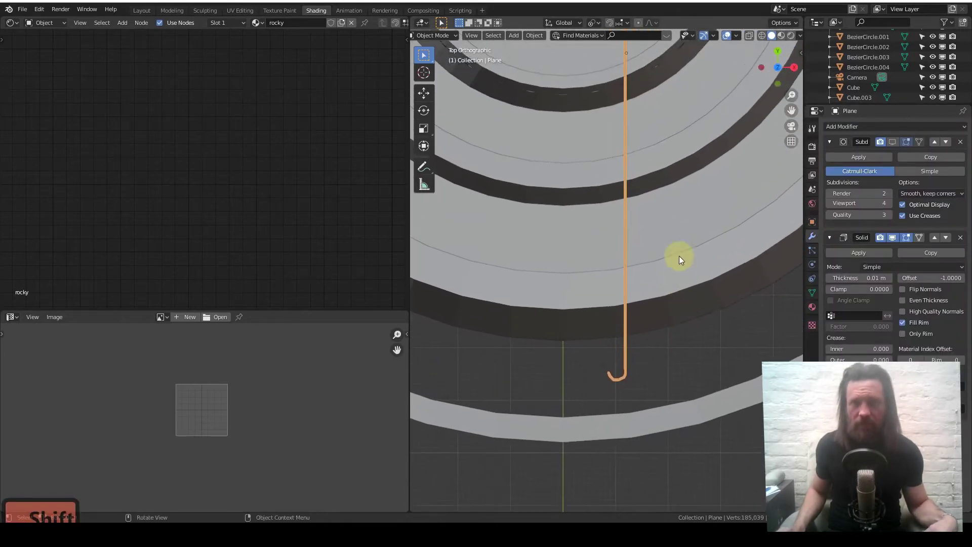
scroll(679, 218, down, 6)
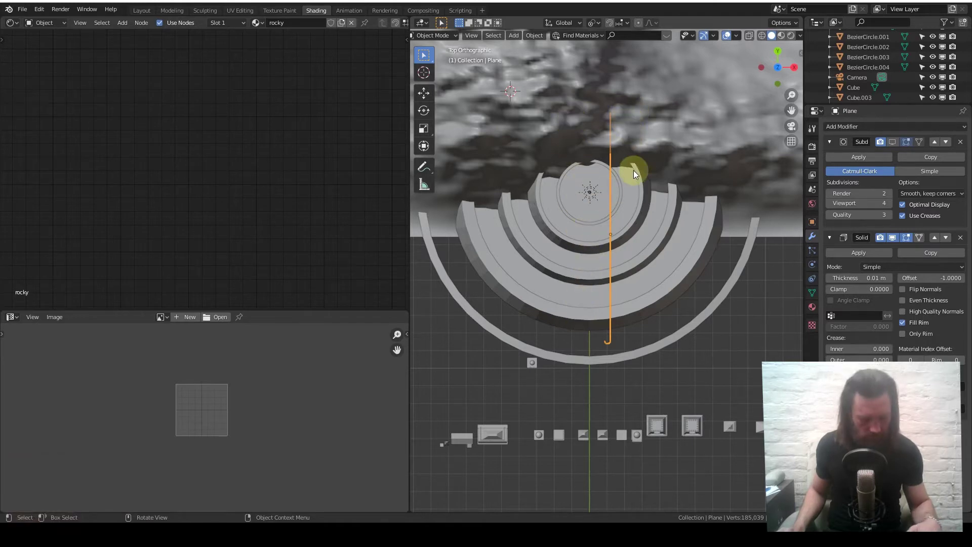
key(r)
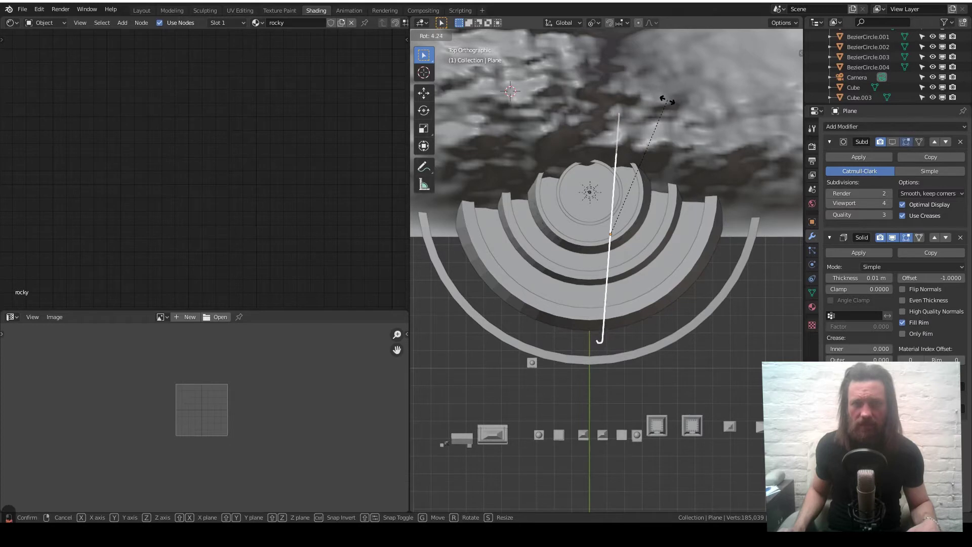
click(668, 102)
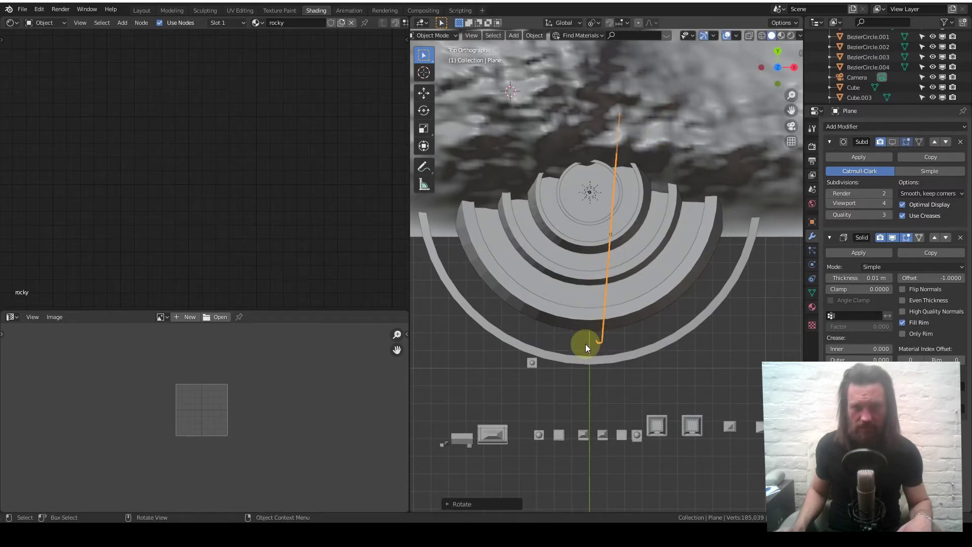
key(g)
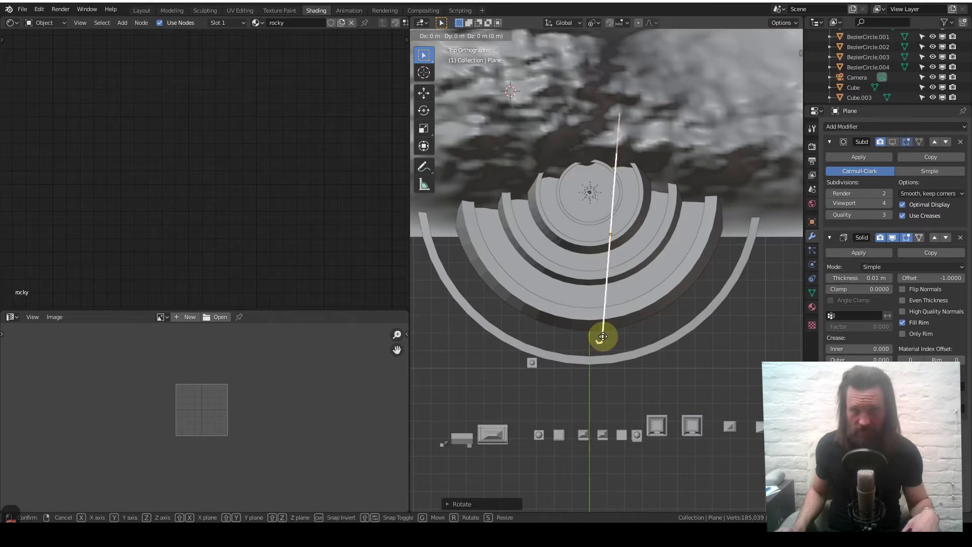
key(x)
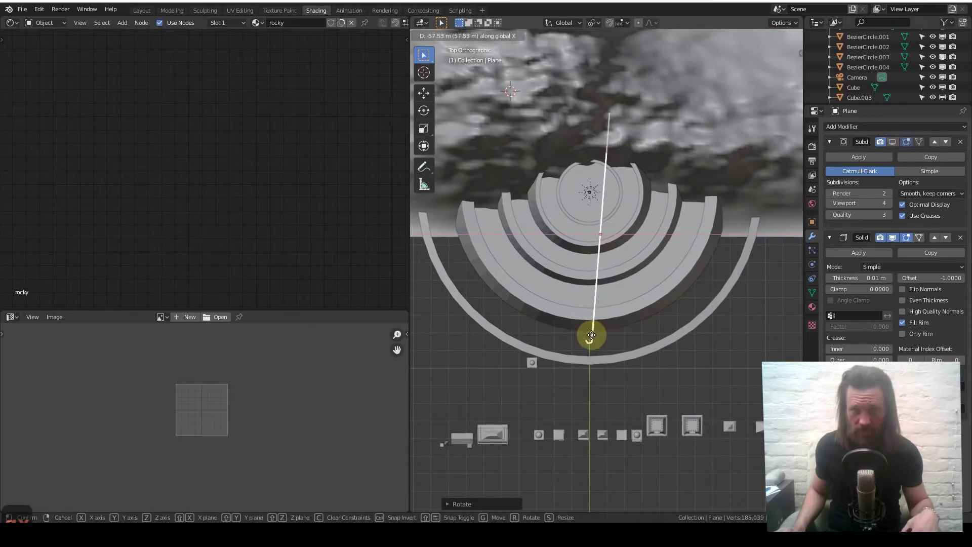
click(593, 335)
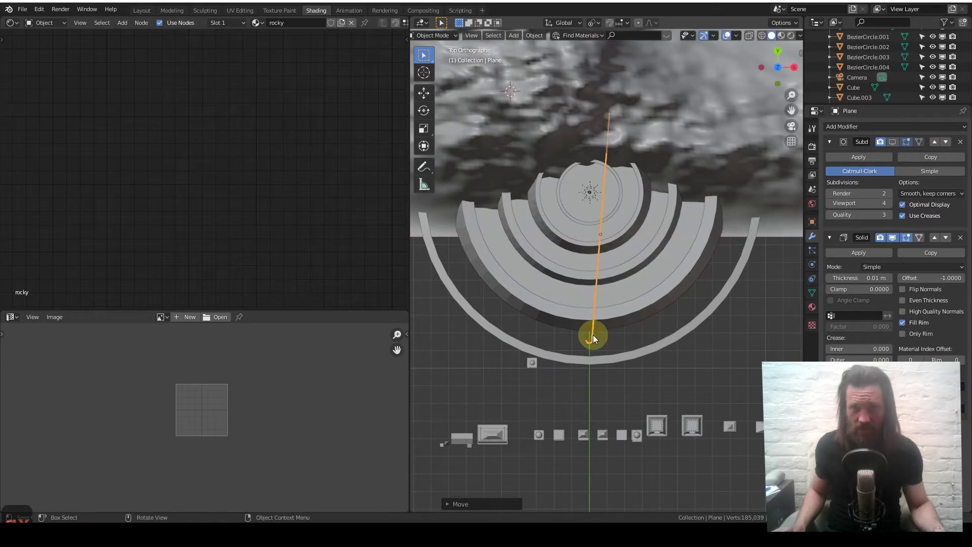
Inspect the repositioned wall and the tiered city in rendered shading, through the camera and from farther away
middle_drag(596, 323, 778, 146)
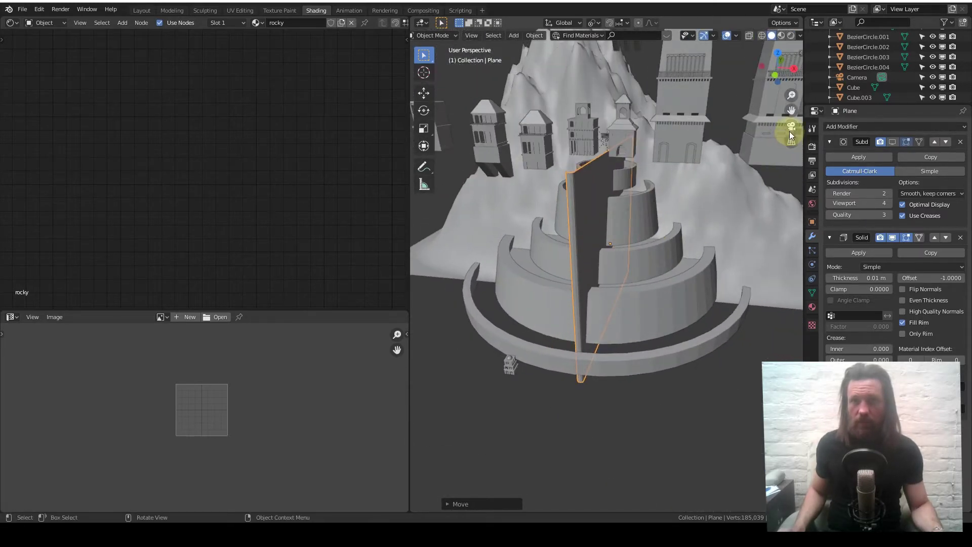
click(790, 129)
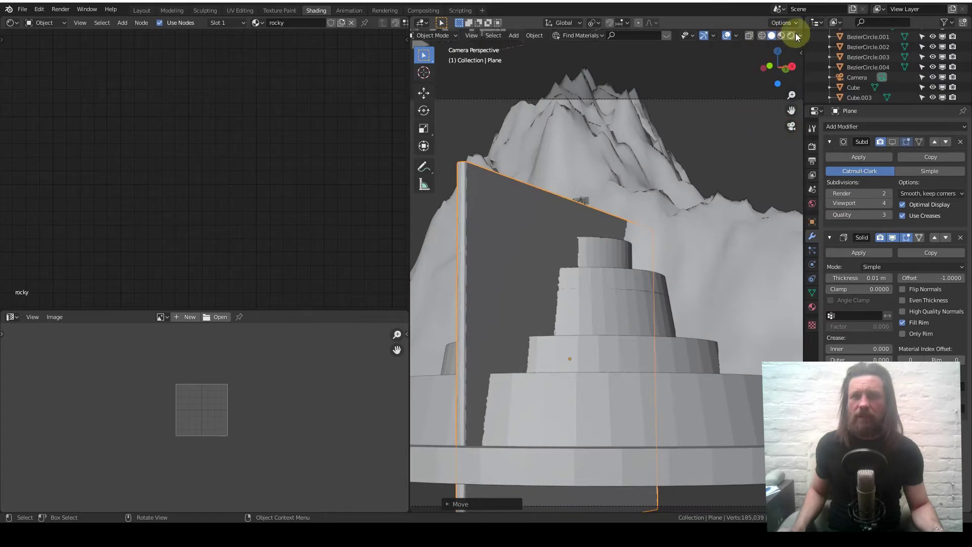
click(793, 35)
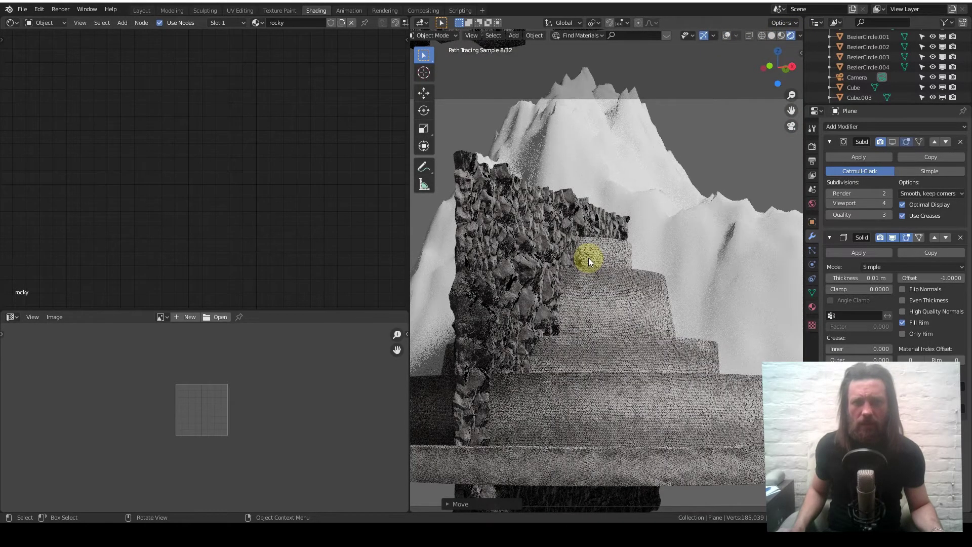
middle_drag(588, 258, 608, 263)
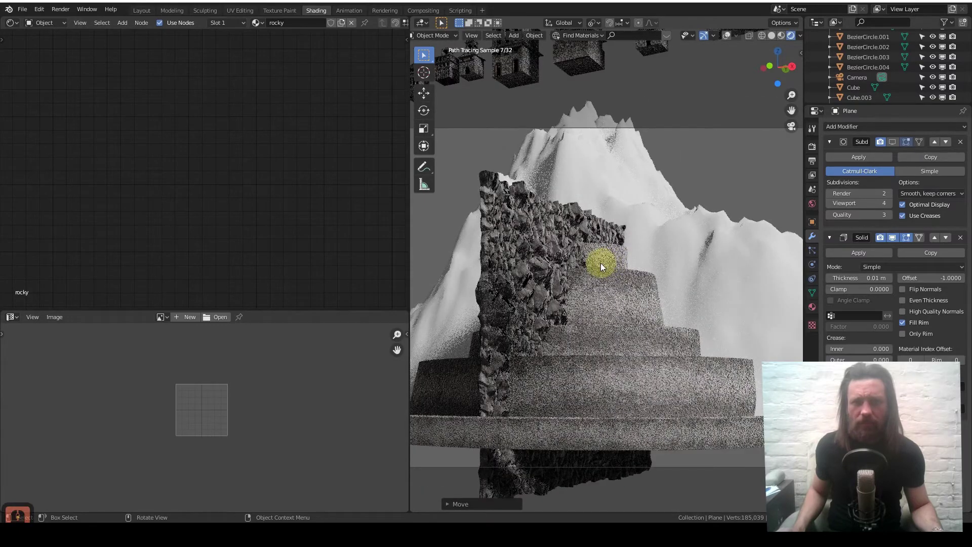
scroll(598, 263, down, 2)
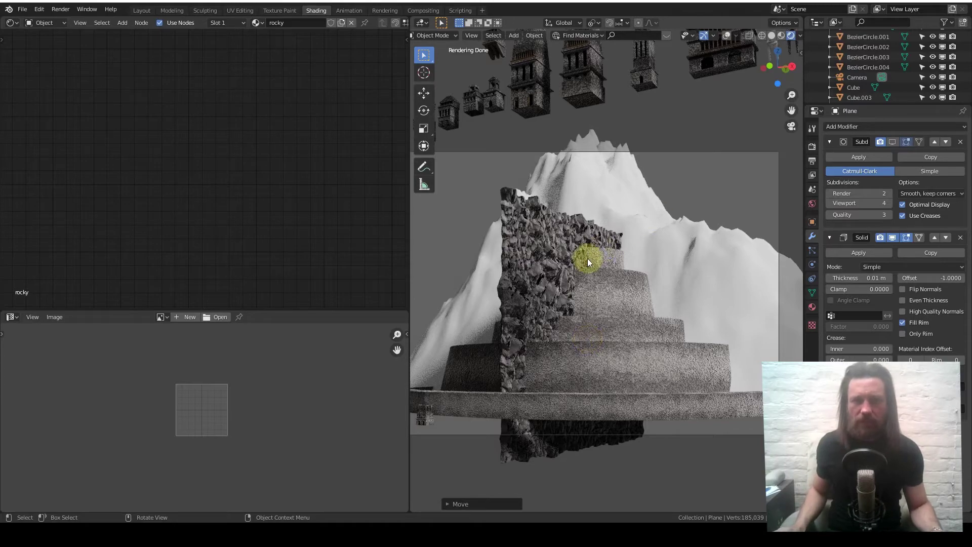
mouse_move(588, 259)
middle_down()
mouse_move(569, 282)
mouse_move(617, 304)
mouse_move(703, 190)
middle_up()
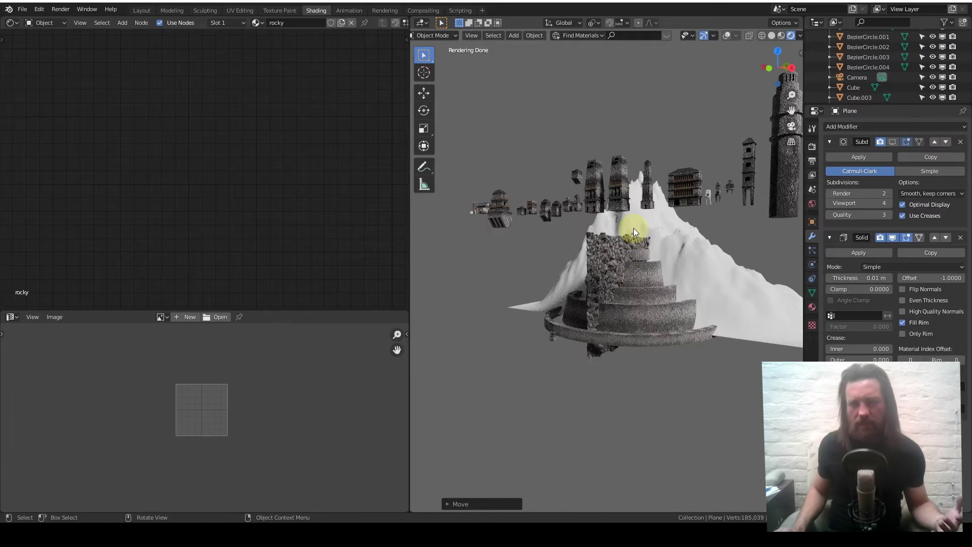
middle_drag(617, 263, 624, 274)
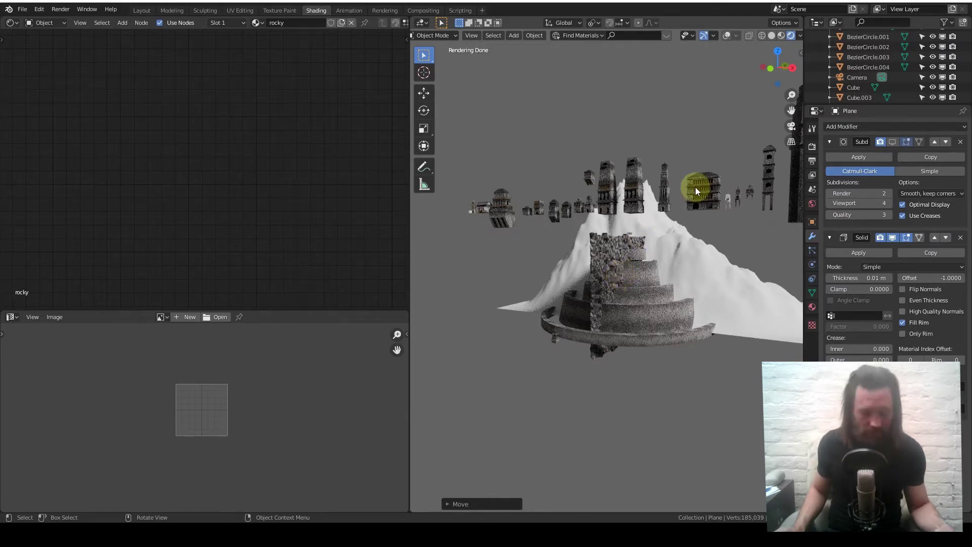
Select all parts of the wide multi-storey building with the colonnaded floors beside the mountain, and display the scene in solid shading
key(shift)
middle_drag(727, 188, 660, 241)
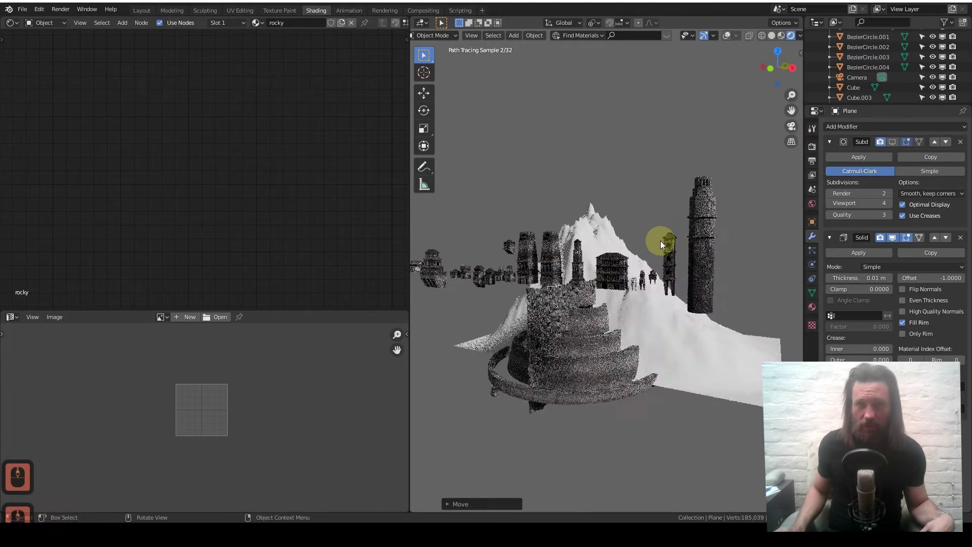
scroll(653, 244, up, 6)
key(KP_1)
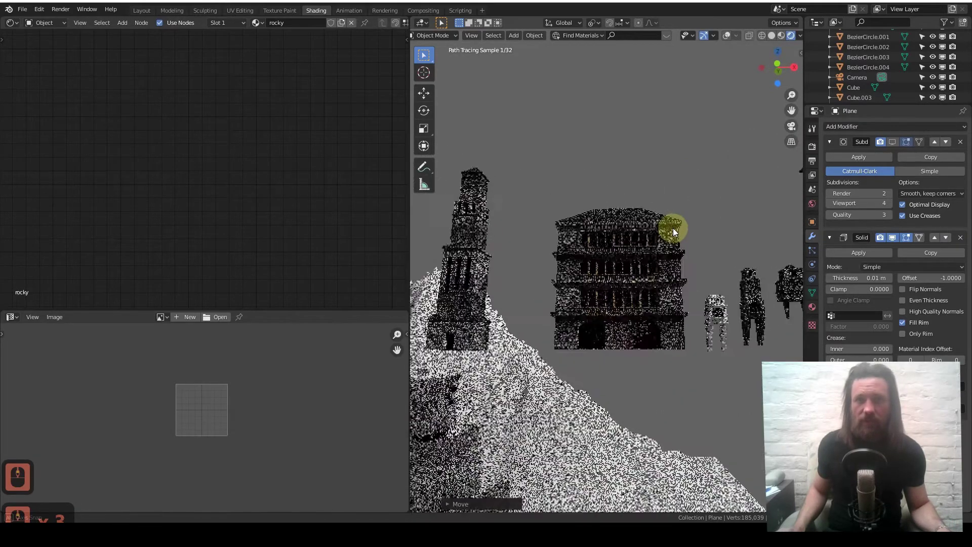
key(ctrl+b)
drag(572, 172, 675, 336)
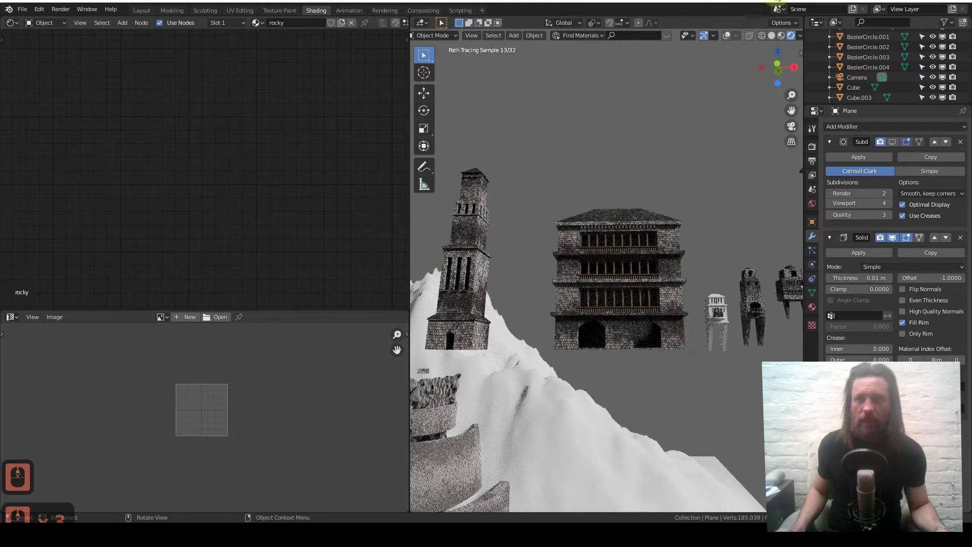
click(772, 36)
click(628, 230)
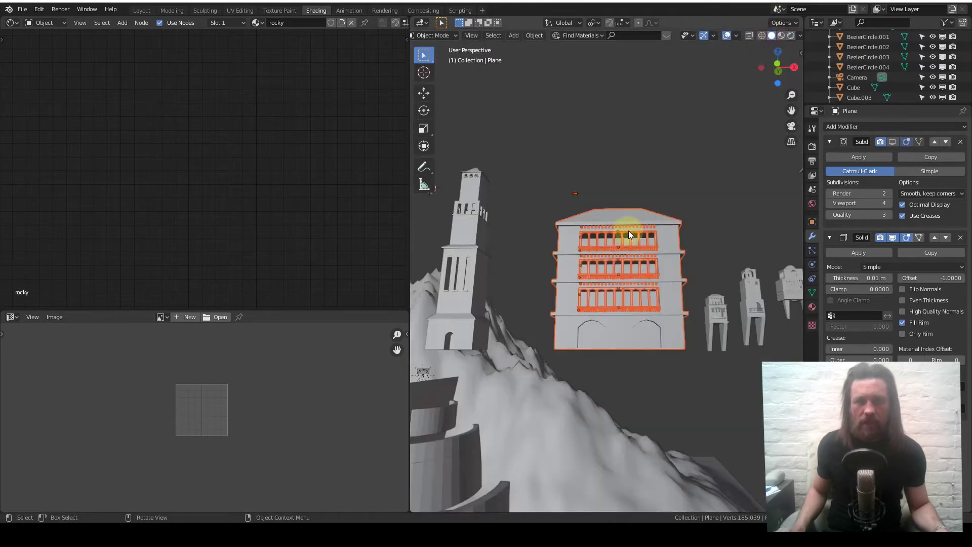
mouse_move(599, 272)
middle_down()
mouse_move(625, 297)
mouse_move(609, 265)
middle_up()
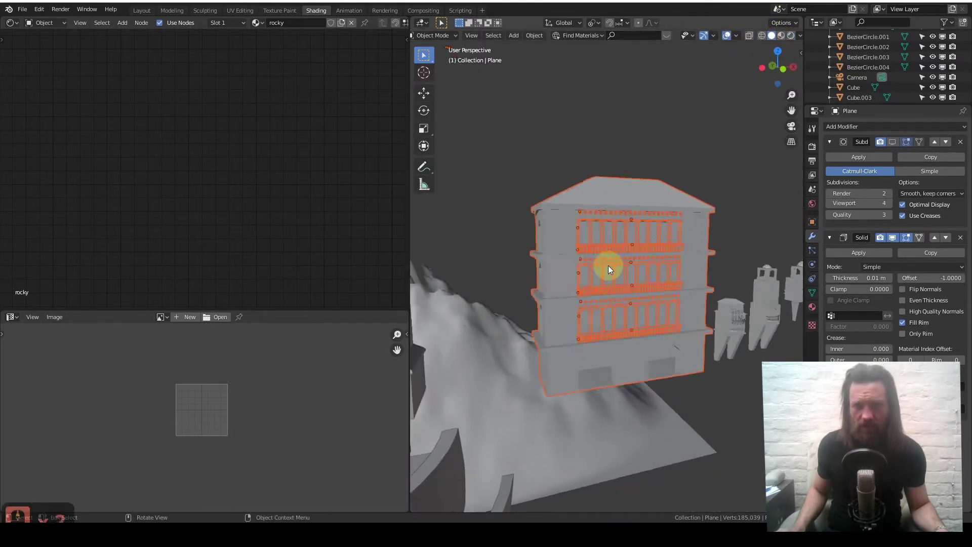
Examine the wide colonnaded building up close, picking out its top-floor balustrade and the row of brackets under the roof
scroll(607, 263, up, 5)
click(593, 223)
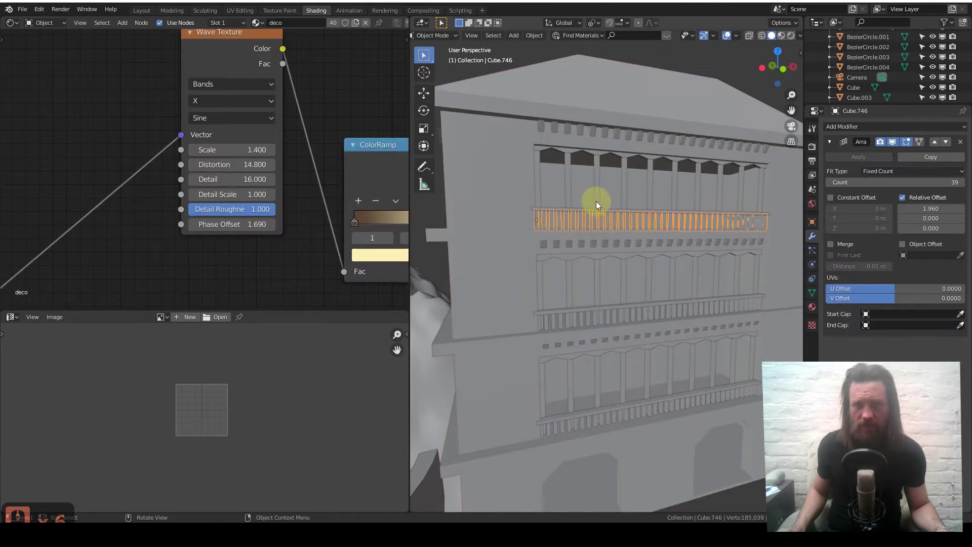
click(597, 176)
click(592, 138)
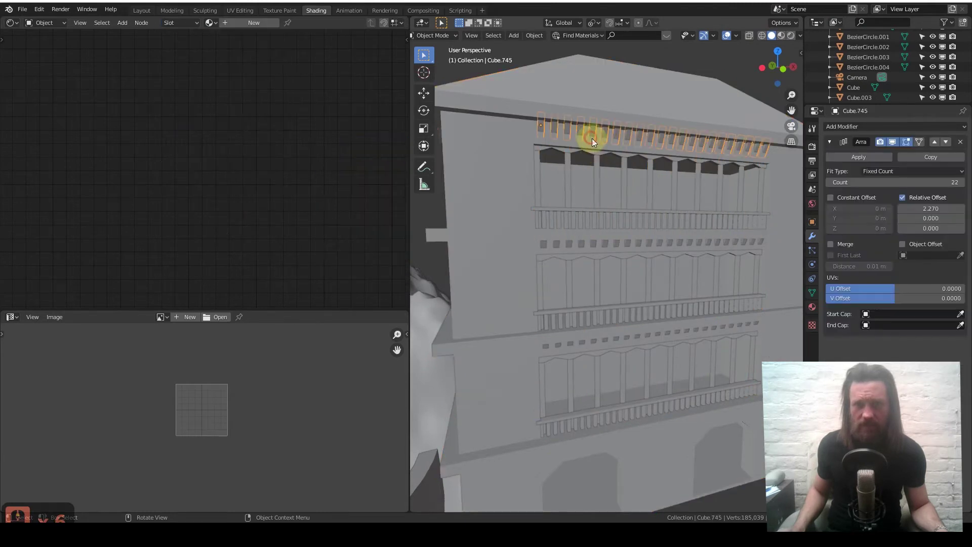
scroll(610, 257, down, 6)
middle_drag(581, 324, 607, 324)
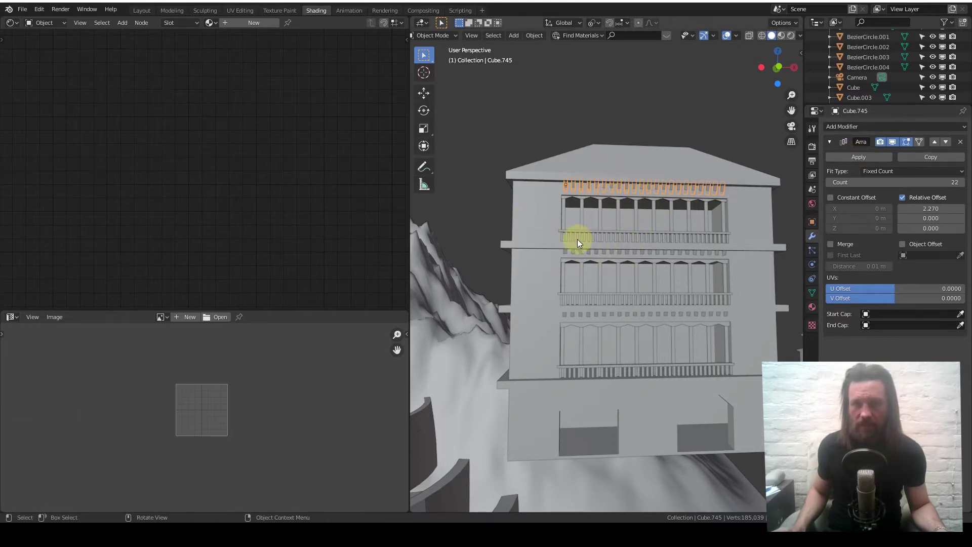
middle_drag(577, 239, 650, 230)
scroll(635, 271, up, 5)
scroll(654, 238, down, 8)
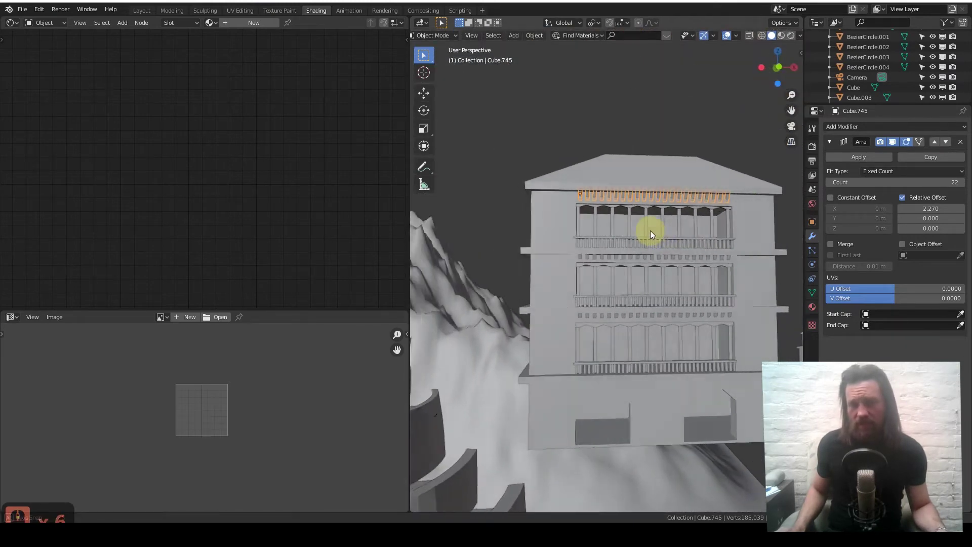
scroll(661, 241, down, 6)
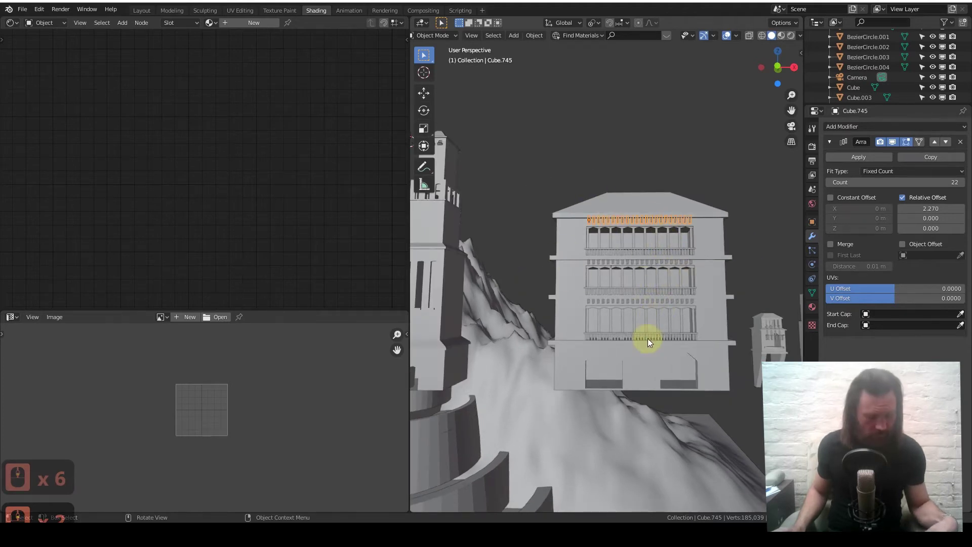
Select all parts of the wide colonnaded building and try to rotate it as seen from above
shift+middle_drag(650, 329, 642, 105)
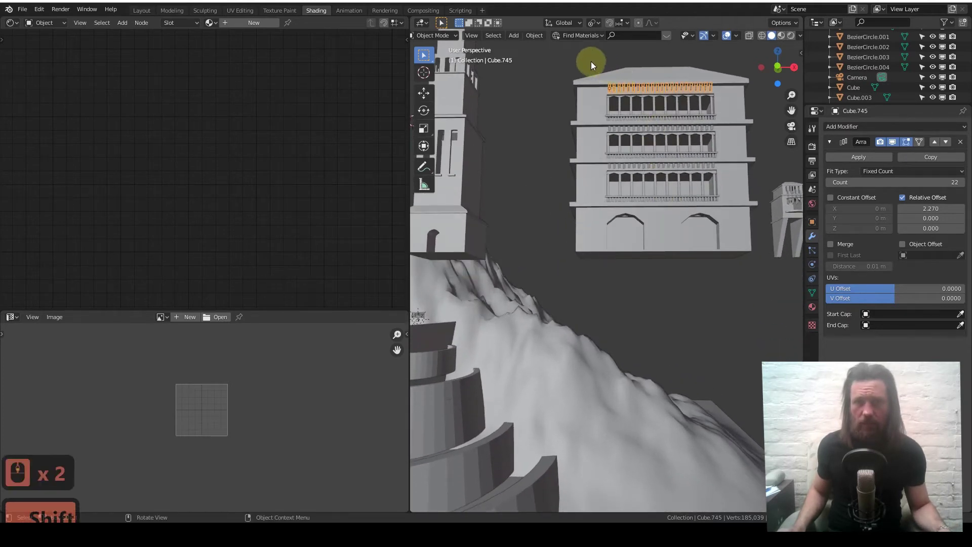
shift+drag(591, 62, 746, 275)
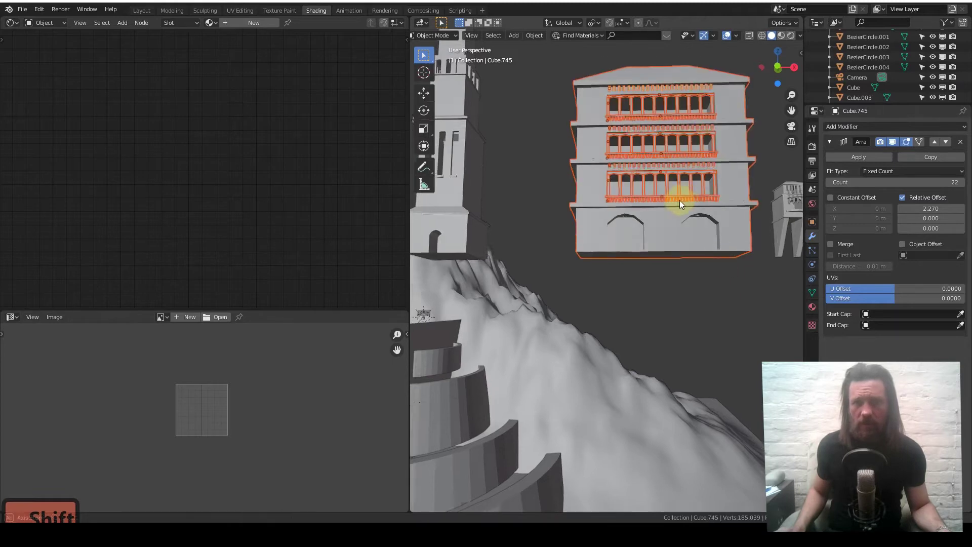
middle_drag(680, 200, 640, 232)
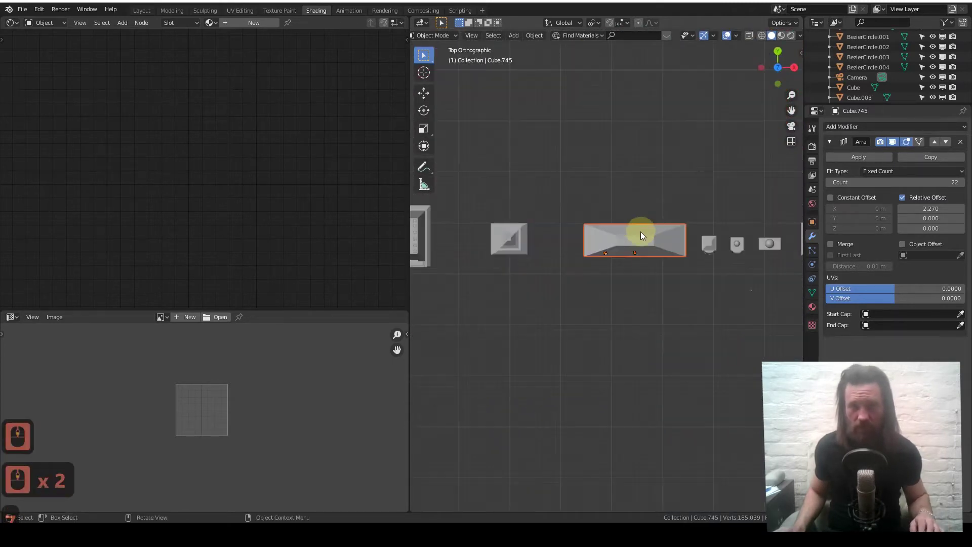
key(KP_7)
scroll(646, 272, up, 2)
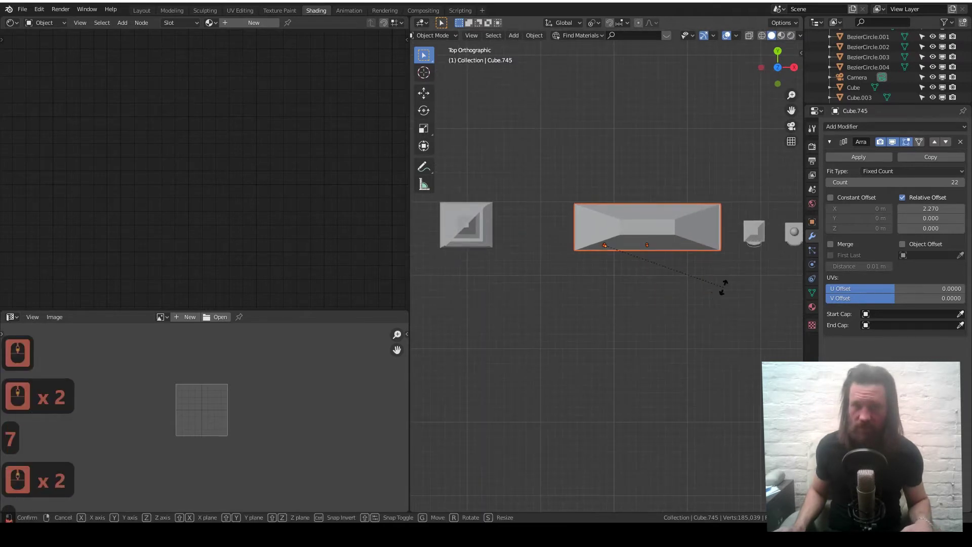
middle_drag(723, 282, 679, 343)
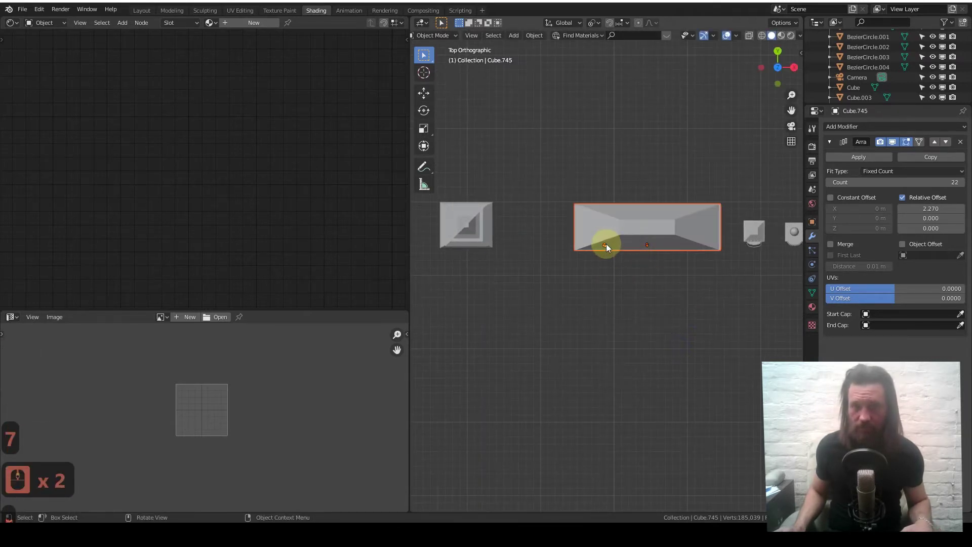
key(r)
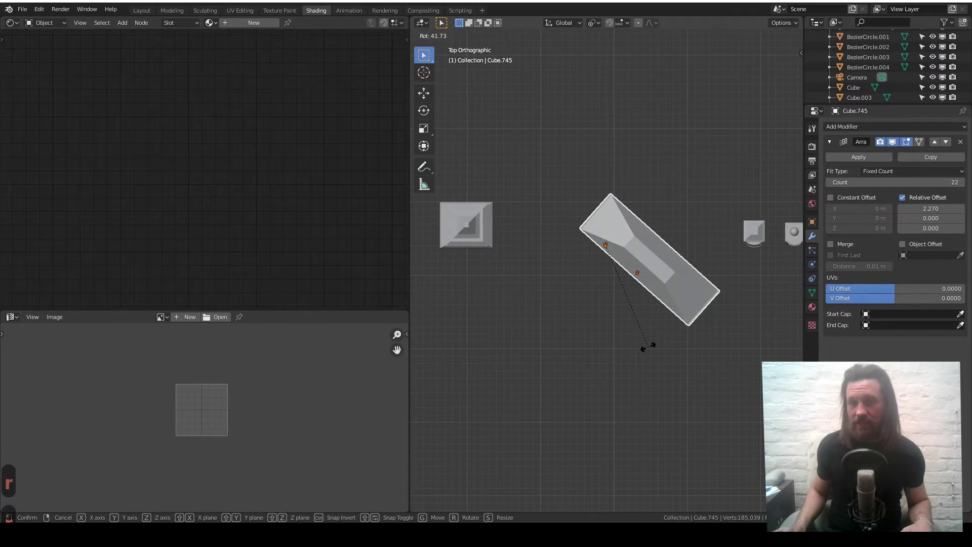
right_click(645, 343)
Select all parts of the slender square tower beside the wide building and try to rotate it with the current pivot
scroll(512, 214, down, 2)
click(507, 238)
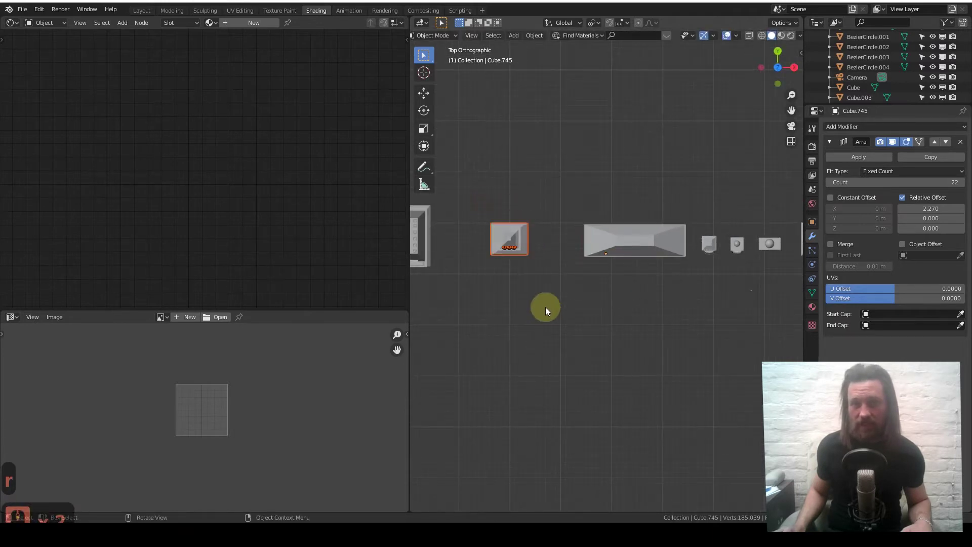
key(r)
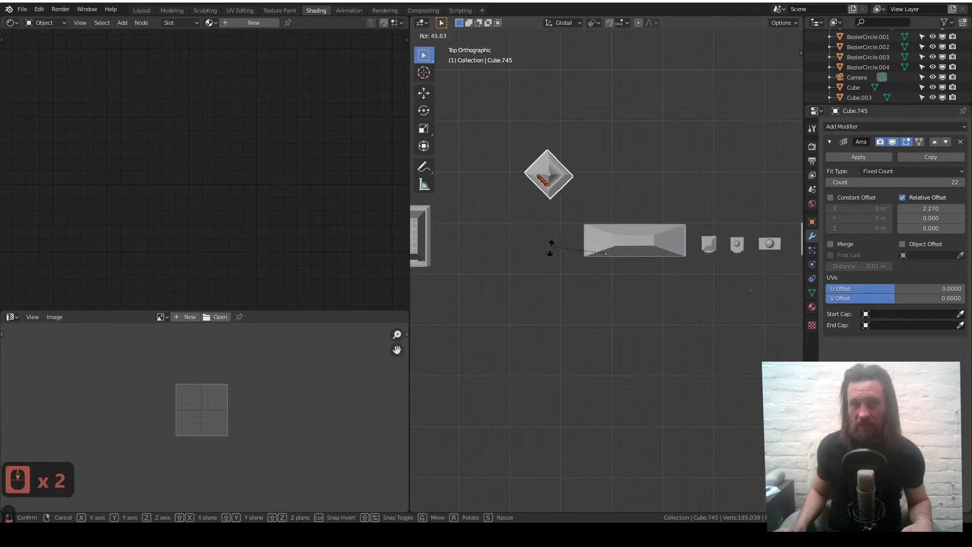
right_click(552, 322)
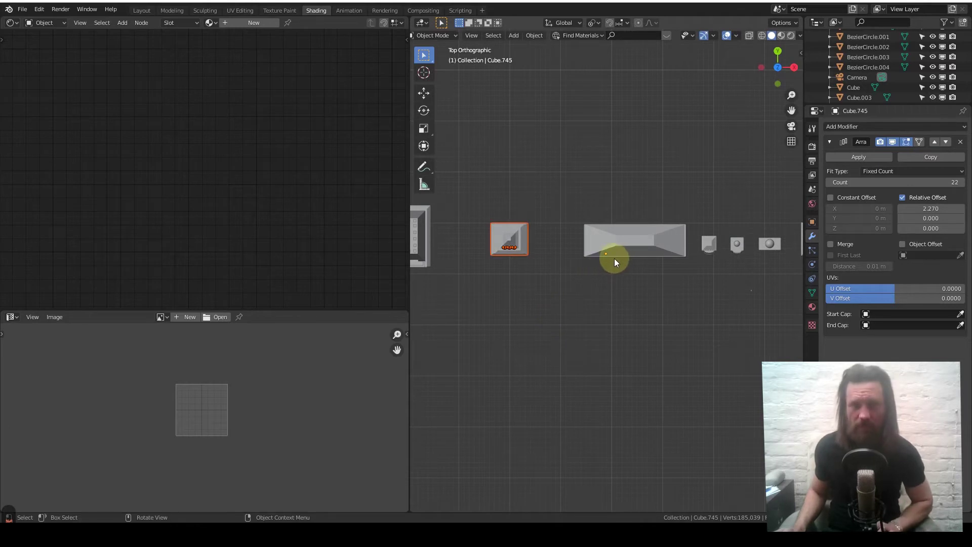
Set the transform pivot point to Bounding Box Center and try rotating the selected tower with it
key(period)
click(532, 262)
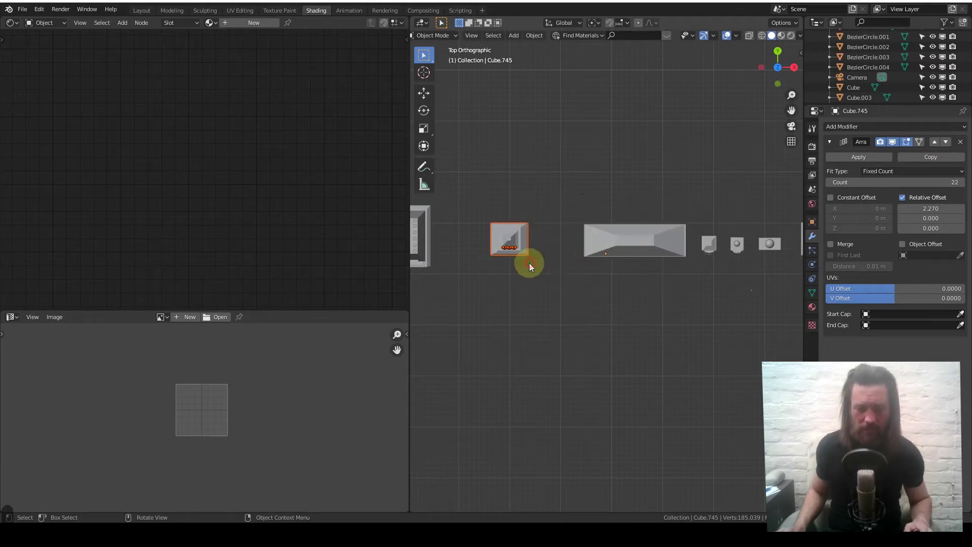
key(s)
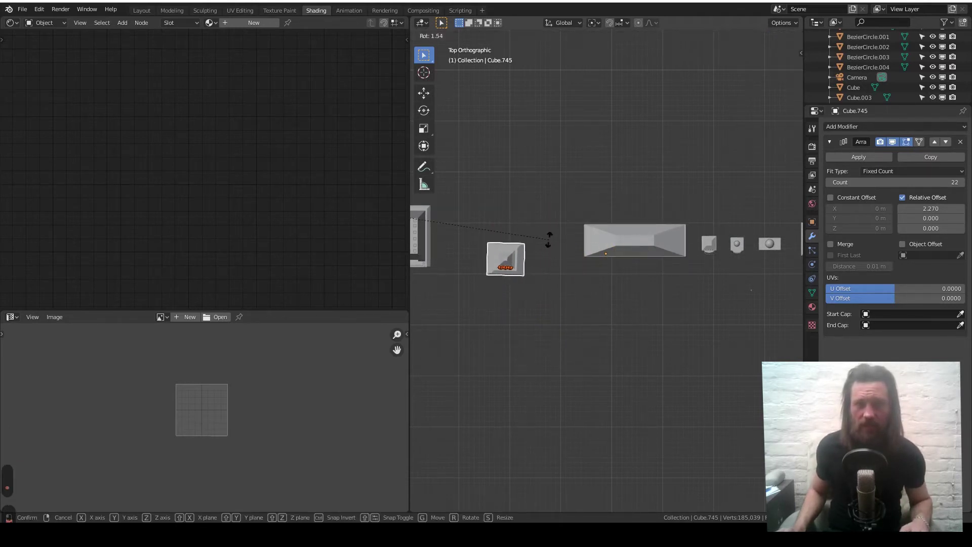
click(549, 239)
scroll(522, 220, down, 4)
scroll(522, 221, down, 6)
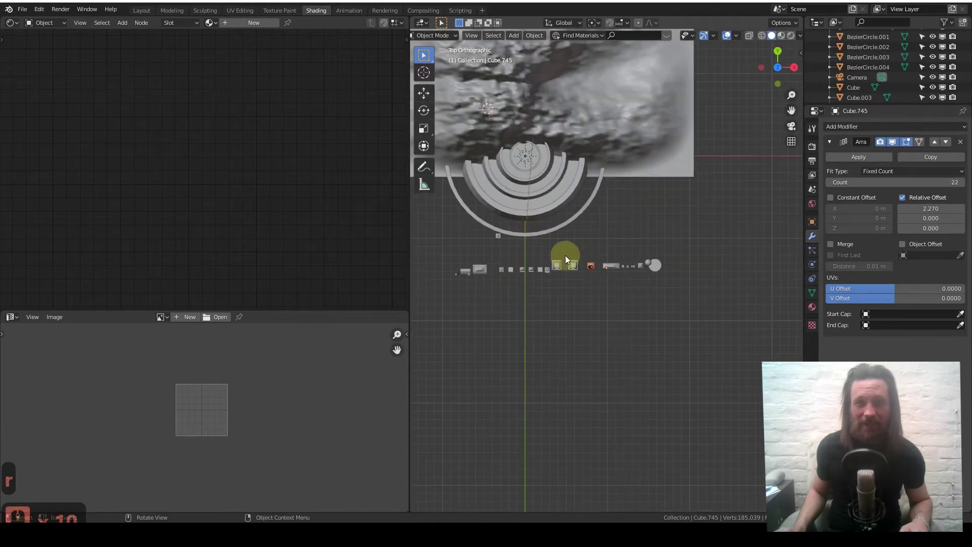
key(r)
click(608, 262)
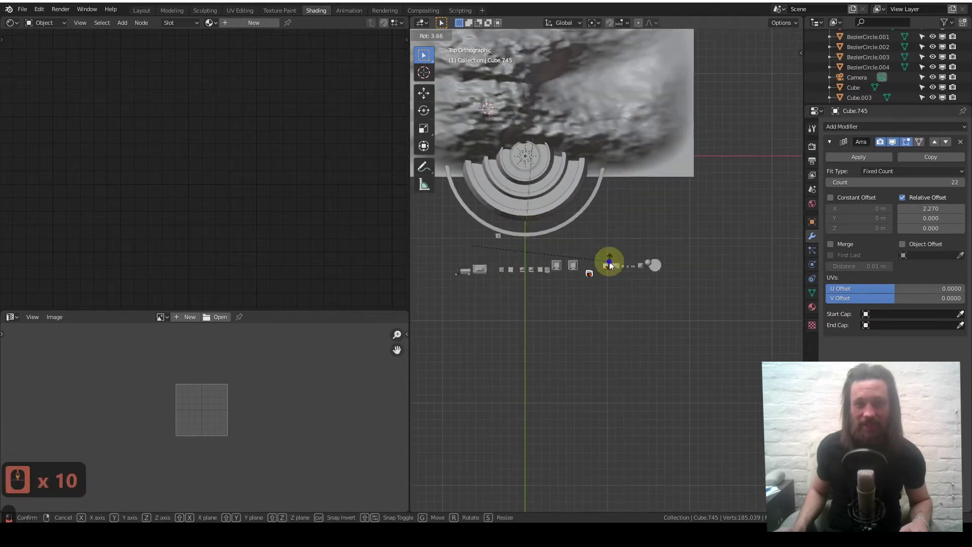
scroll(595, 273, up, 4)
scroll(569, 266, up, 3)
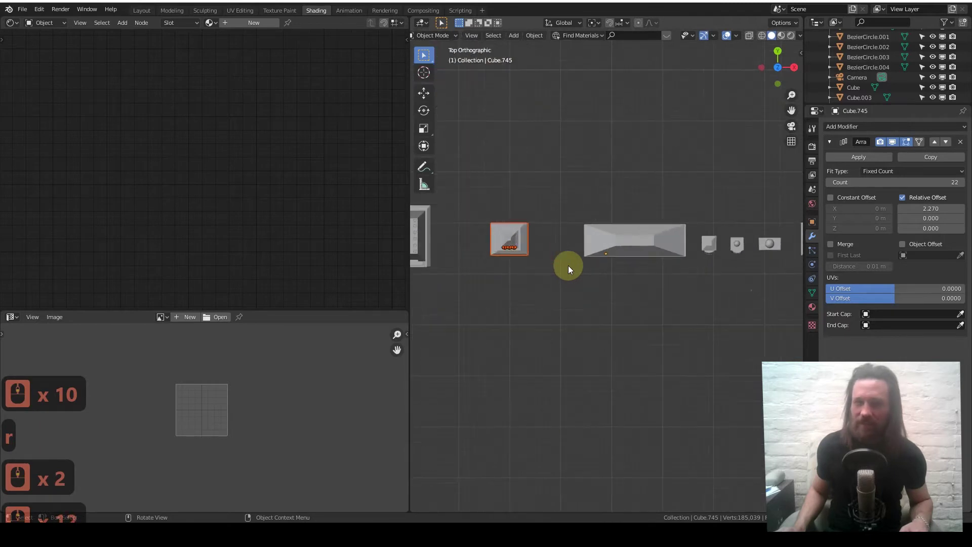
shift+middle_drag(533, 250, 591, 264)
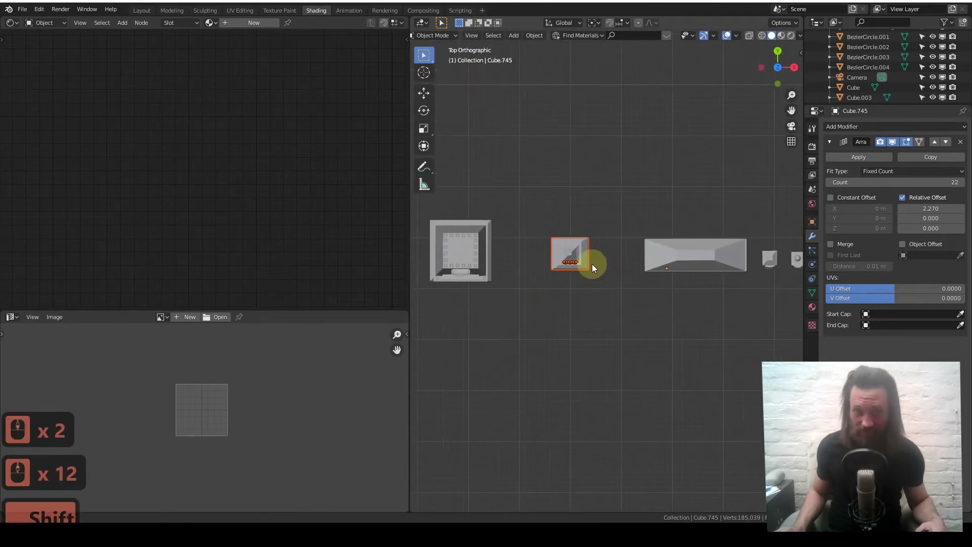
key(period)
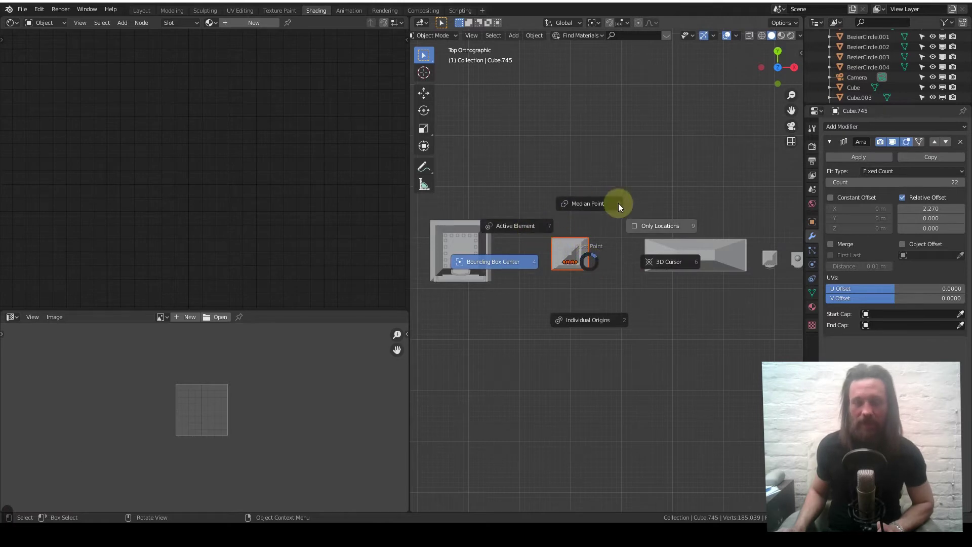
click(696, 112)
Seen from above, move the selected tower from the row of prepared buildings onto the broad curved terrace of the tiered city
middle_drag(574, 257, 540, 334)
scroll(540, 335, down, 4)
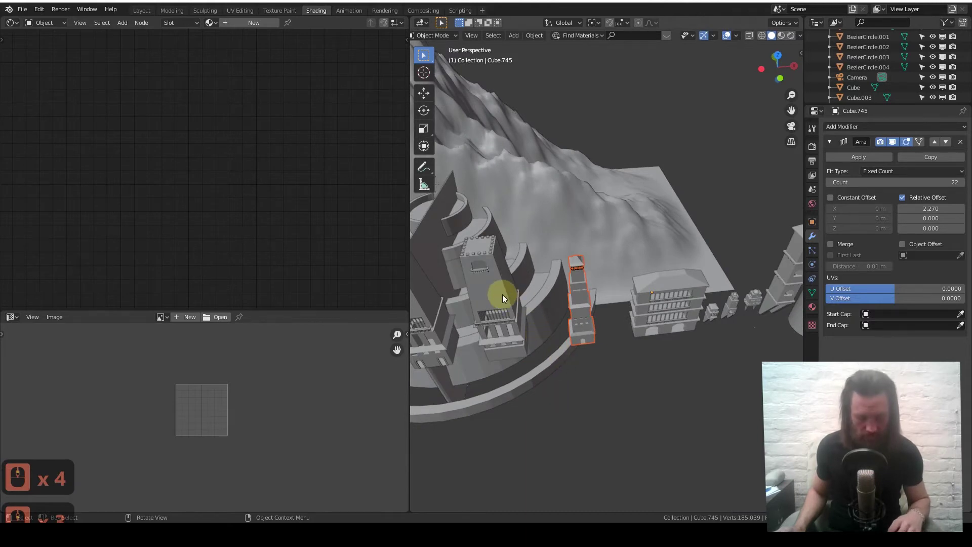
key(KP_7)
scroll(507, 314, down, 3)
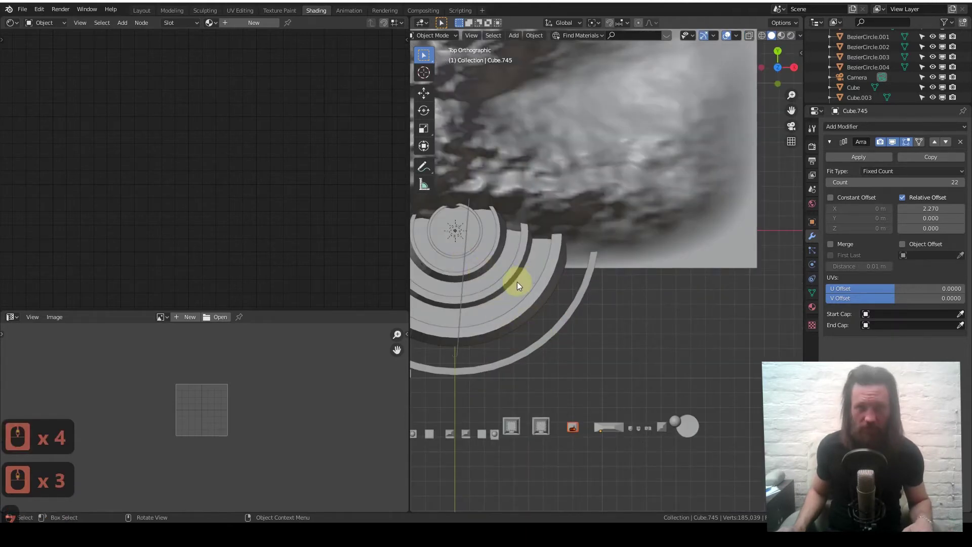
key(g)
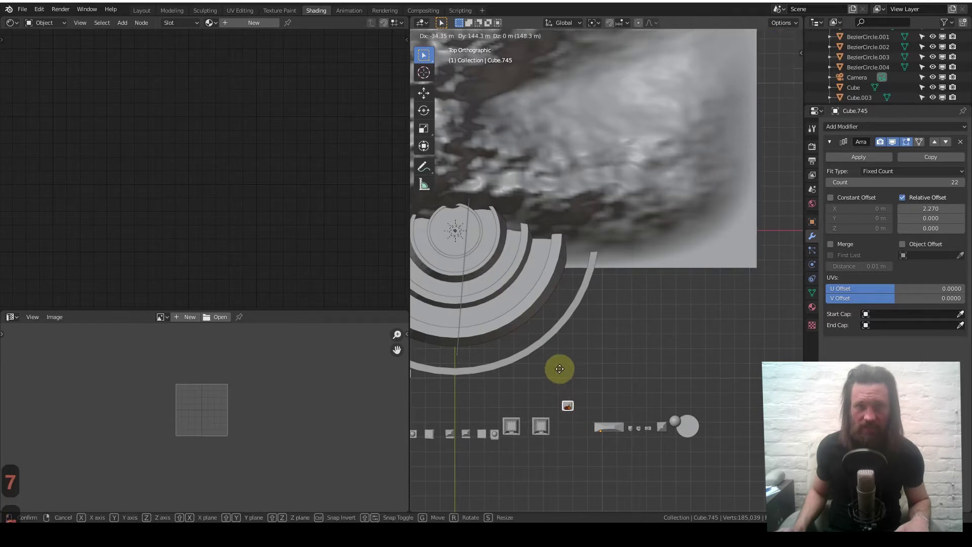
click(527, 273)
scroll(518, 289, up, 5)
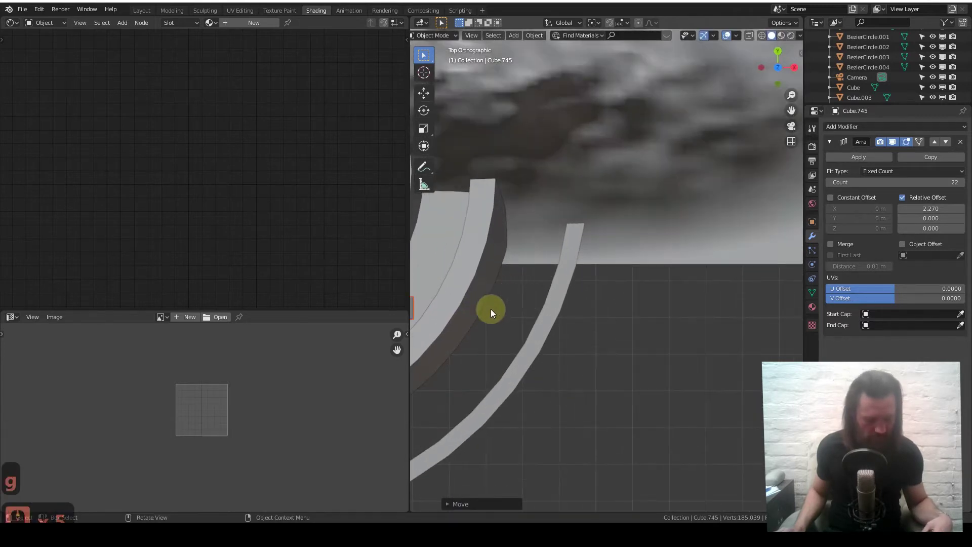
shift+middle_drag(490, 318, 629, 280)
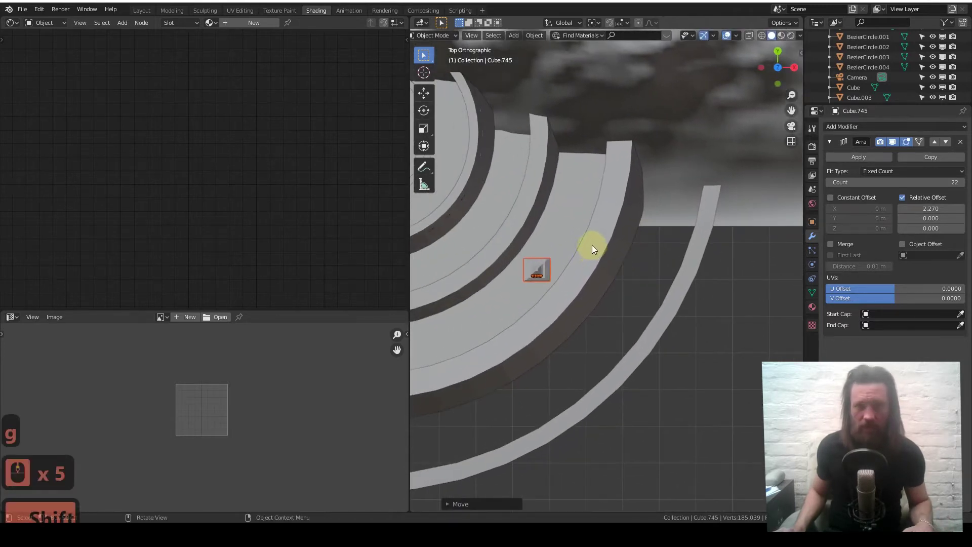
Try to rotate the tower to follow the curve of the terrace wall
key(g)
key(r)
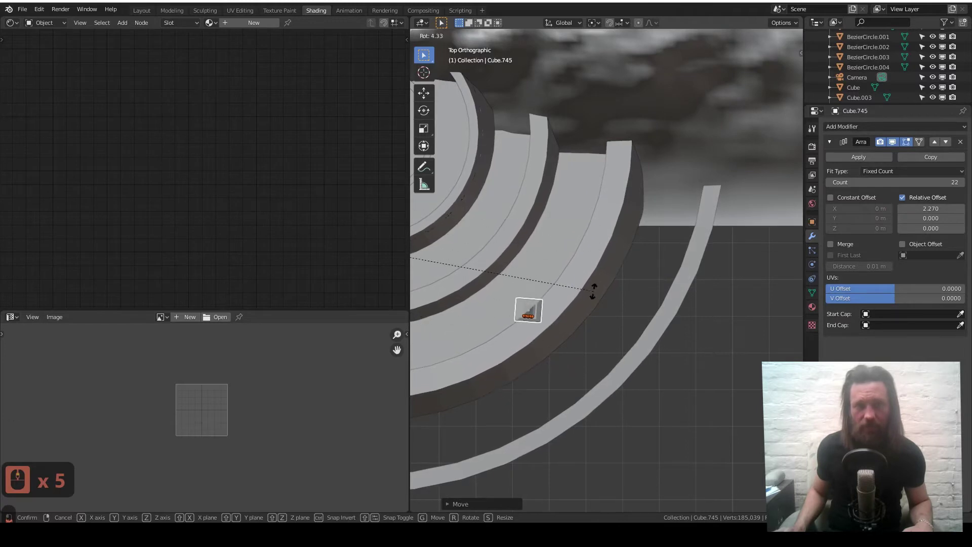
click(590, 293)
Inspect the tower's height and position over the city tiers from several sides and through the camera
middle_drag(550, 302, 560, 165)
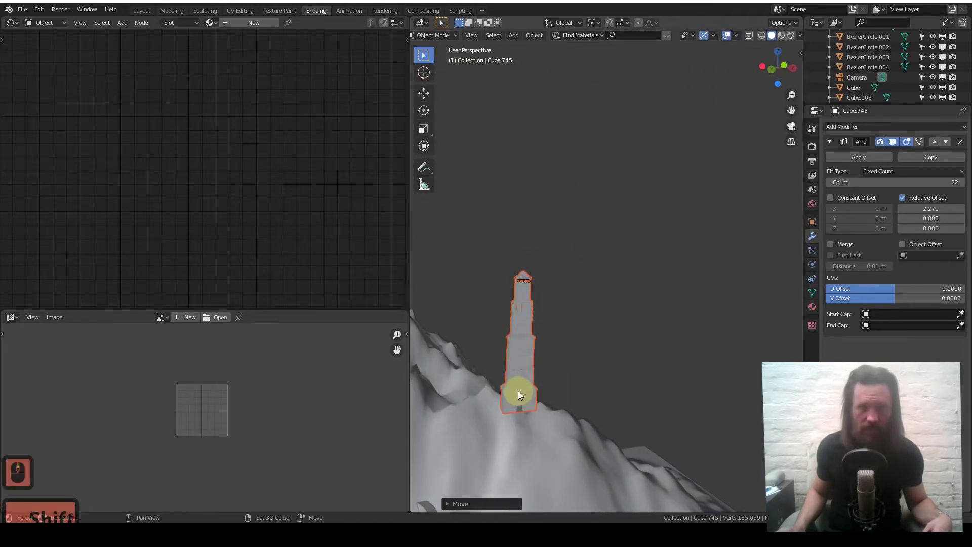
scroll(570, 297, up, 3)
shift+middle_drag(518, 391, 552, 256)
scroll(524, 308, up, 2)
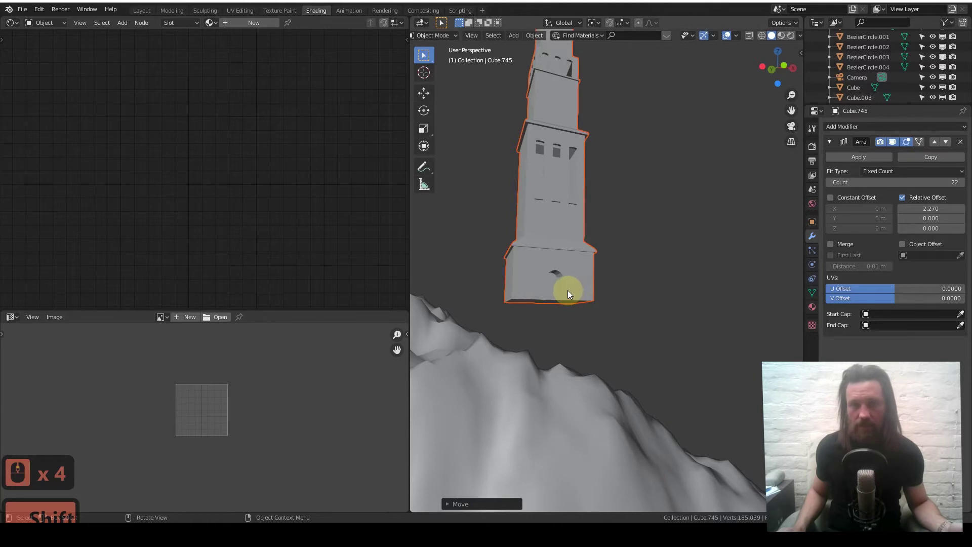
middle_drag(567, 290, 494, 354)
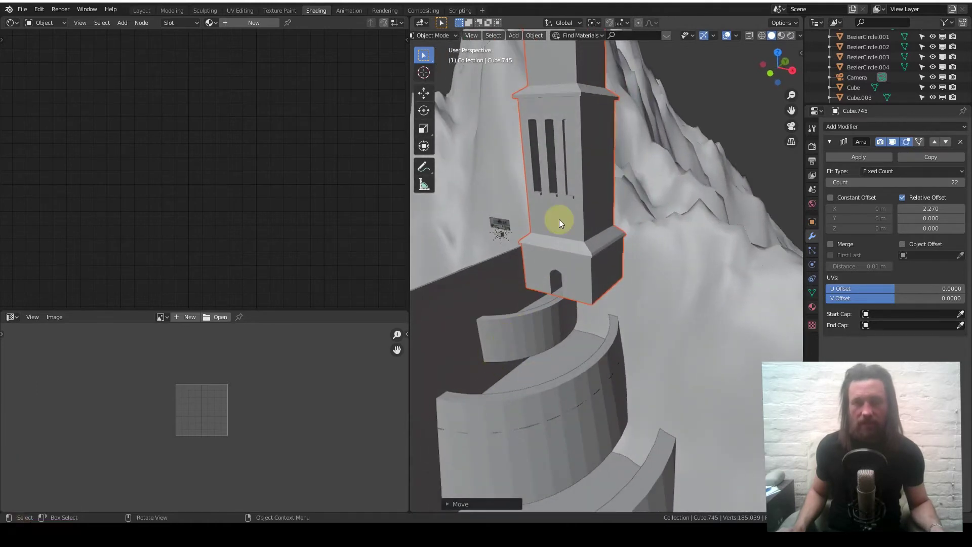
middle_drag(559, 219, 559, 305)
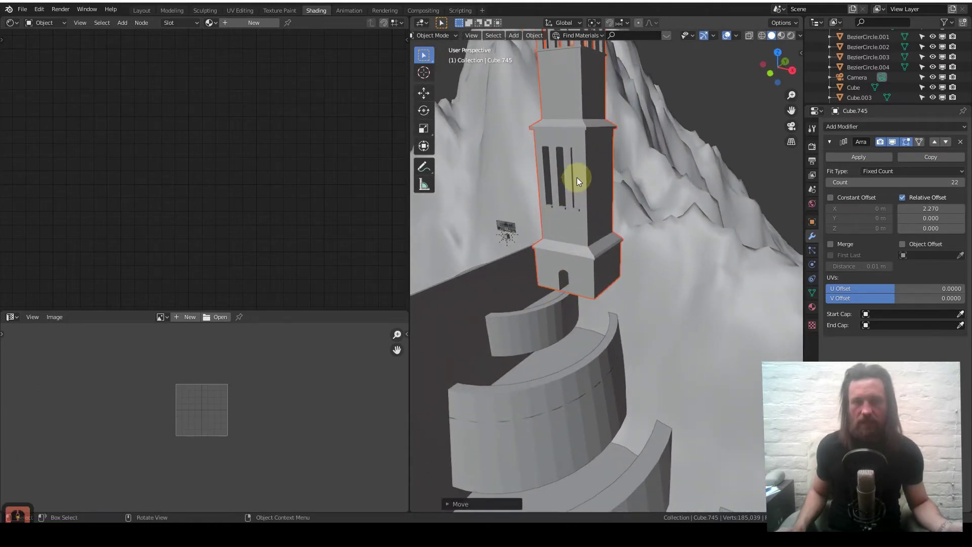
middle_drag(577, 178, 539, 395)
click(792, 125)
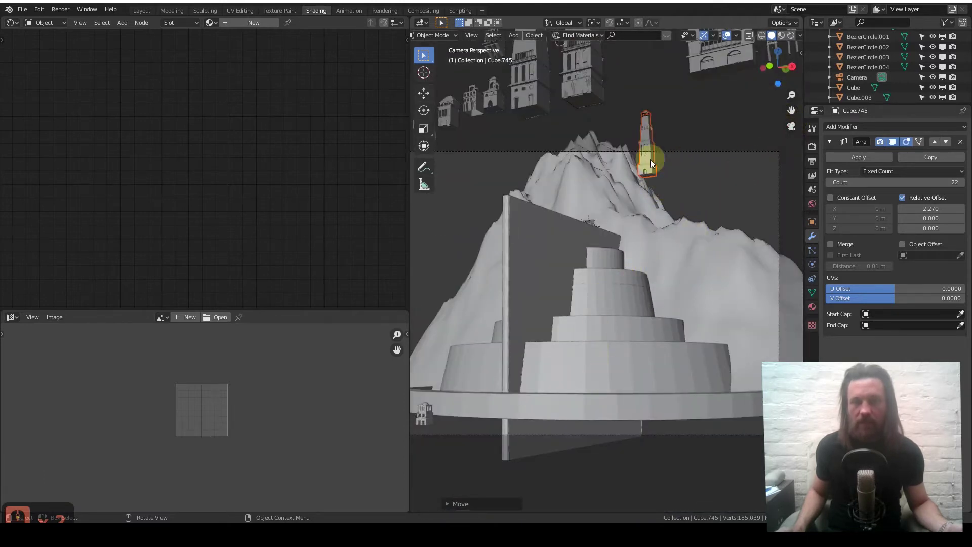
middle_drag(657, 164, 650, 218)
scroll(664, 207, up, 2)
scroll(621, 250, up, 2)
scroll(637, 233, up, 2)
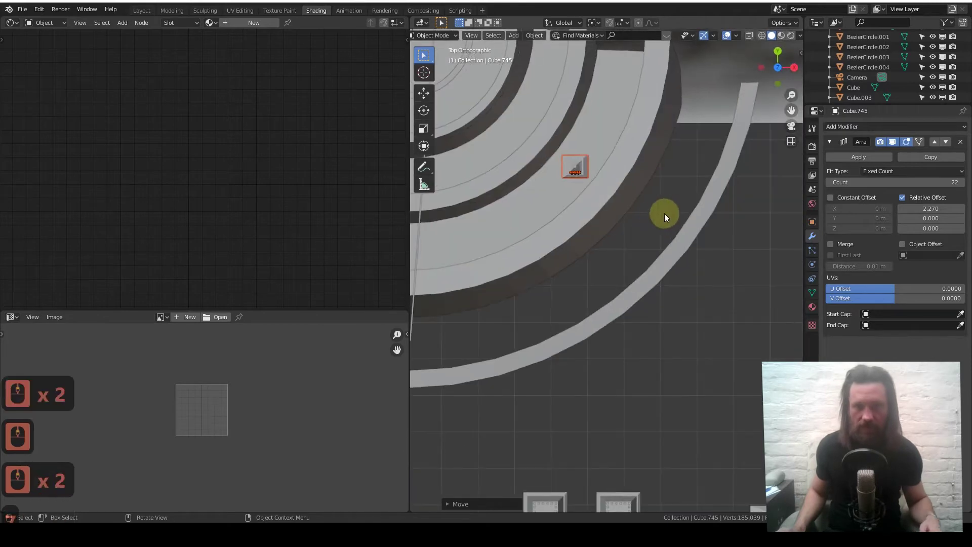
Return to the top view of the terrace and try rotating the tower once more
key(KP_7)
shift+scroll(660, 278, up, 3)
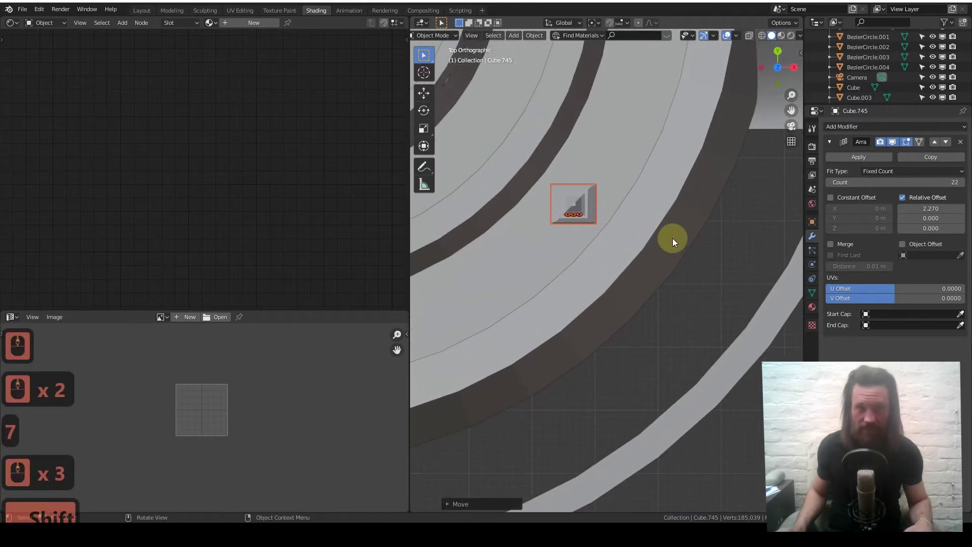
key(r)
right_click(679, 257)
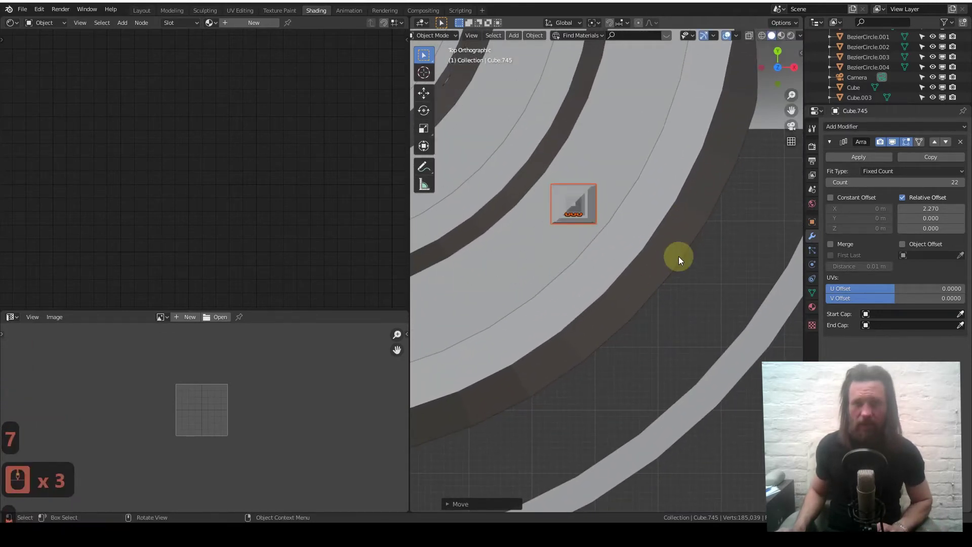
Try Individual Origins and 3D Cursor as the transform pivot for the tower, and turn on Only Locations
key(period)
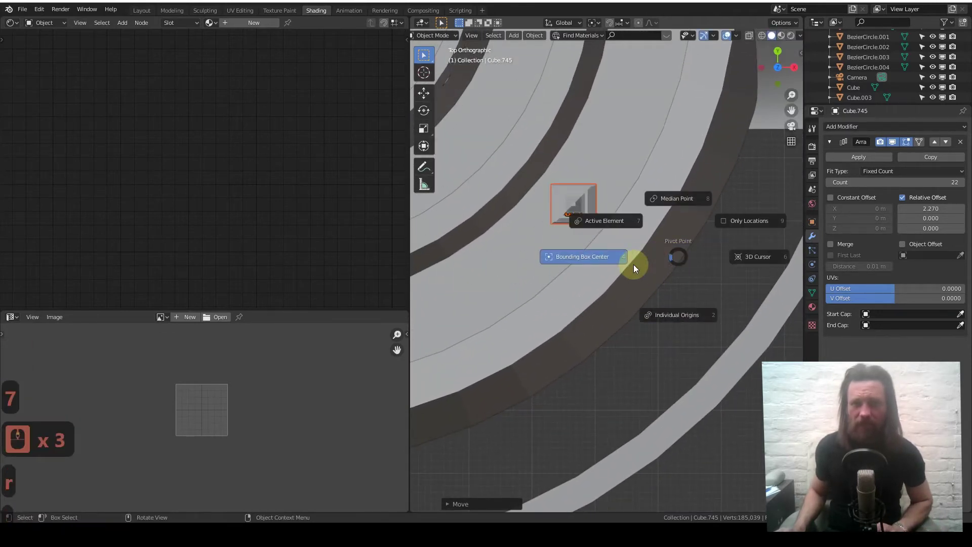
click(677, 318)
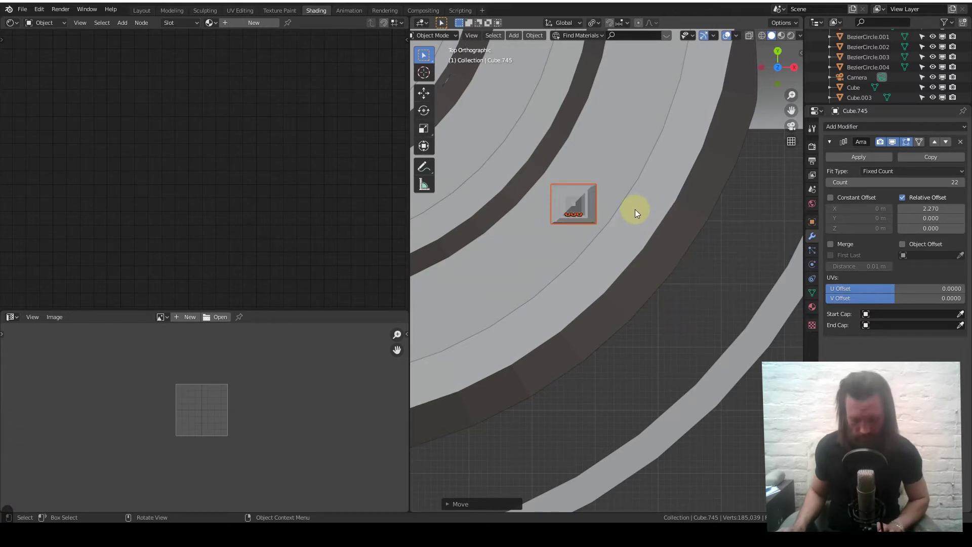
key(period)
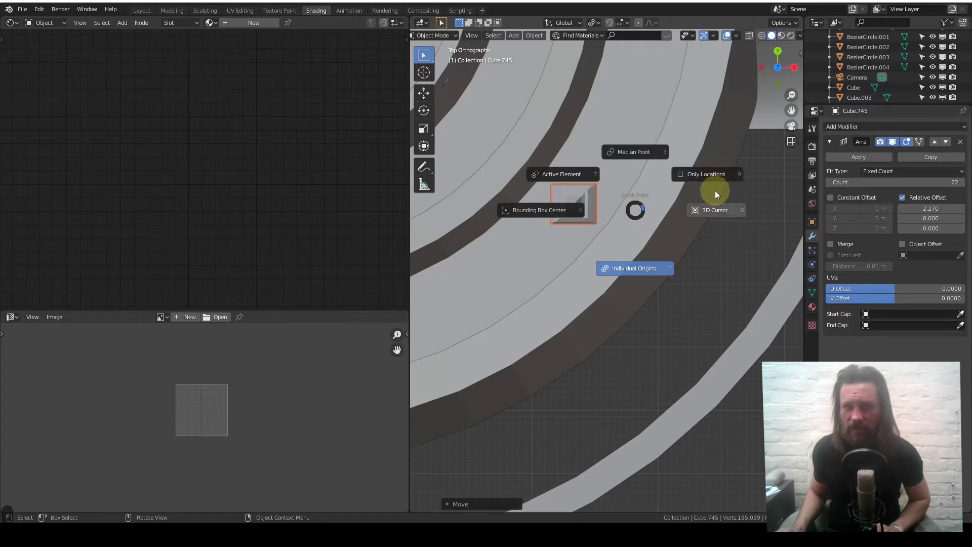
click(720, 178)
key(period)
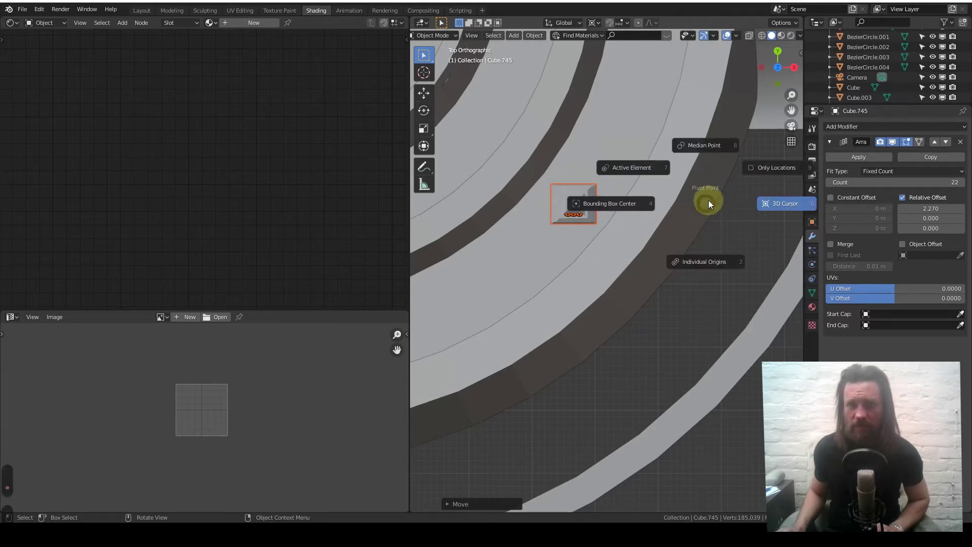
click(755, 168)
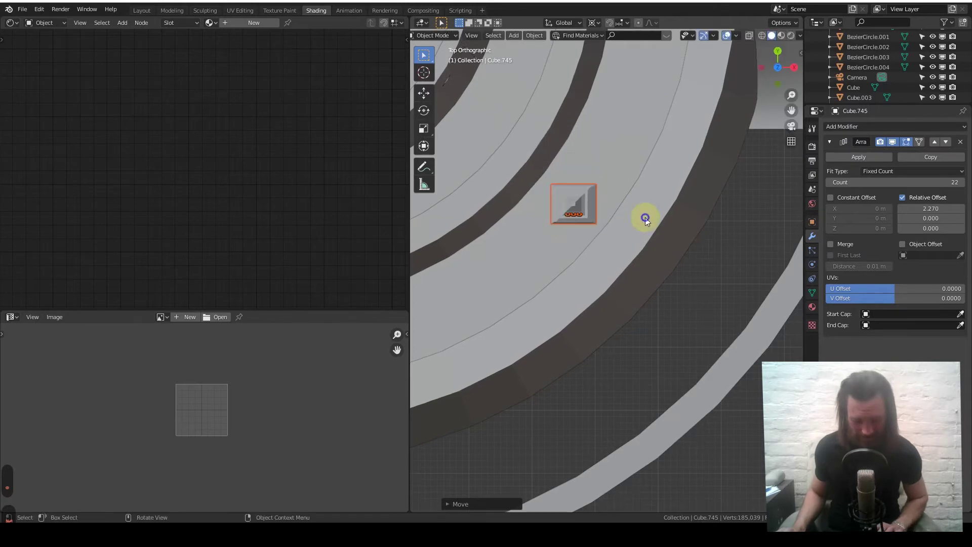
Try rotating the tower with the pivot set to Median Point and to Bounding Box Center
key(period)
click(655, 159)
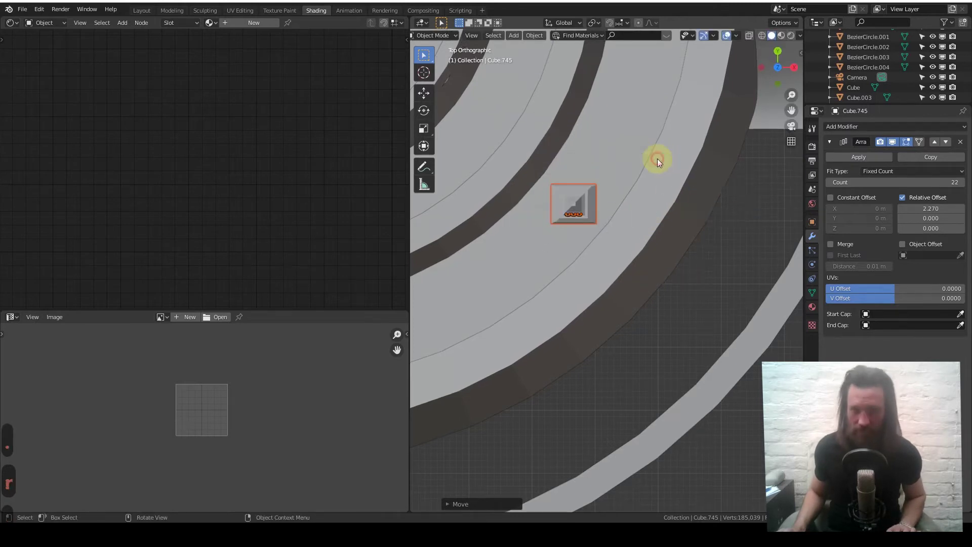
key(r)
right_click(658, 214)
key(period)
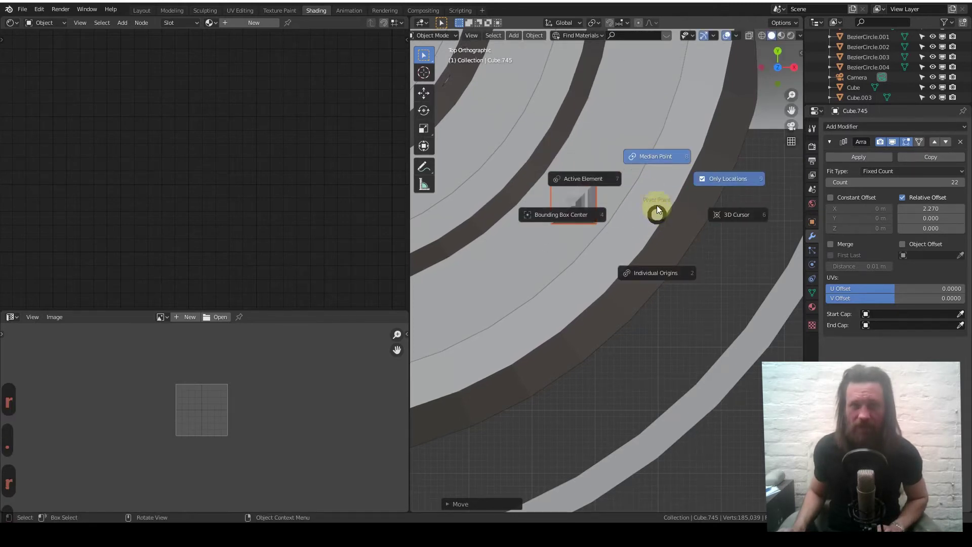
click(576, 215)
key(r)
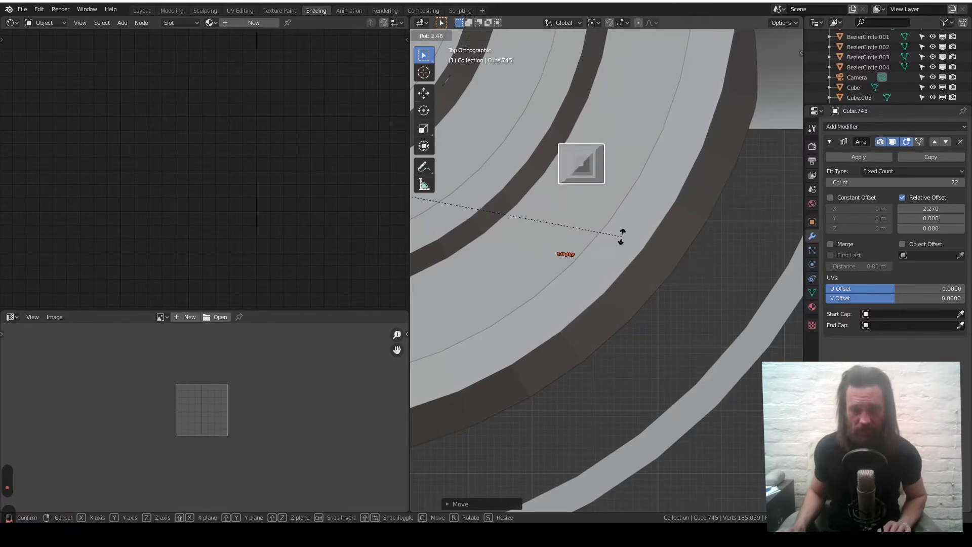
right_click(622, 235)
Place the 3D cursor on the tower and use it as the pivot for a trial rotation
key(shift)
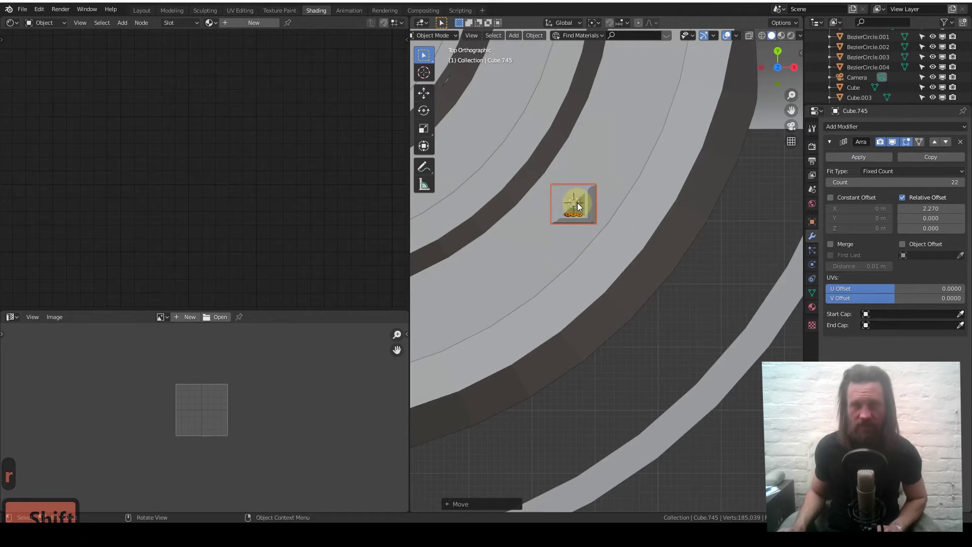
key(shift+s)
click(666, 207)
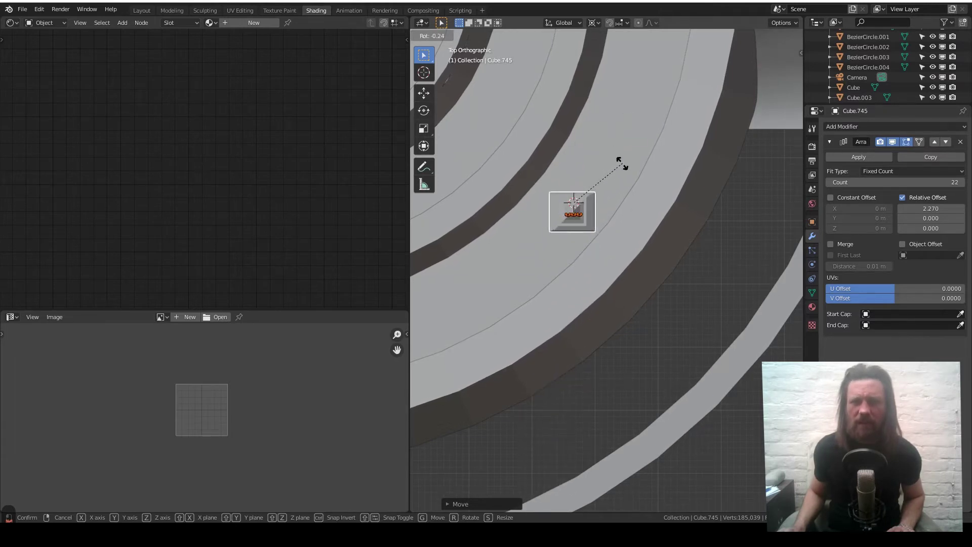
click(621, 162)
In a perspective view of the tower, try rotating it around the 3D cursor along the global Z axis
middle_drag(568, 199, 629, 87)
drag(536, 148, 622, 314)
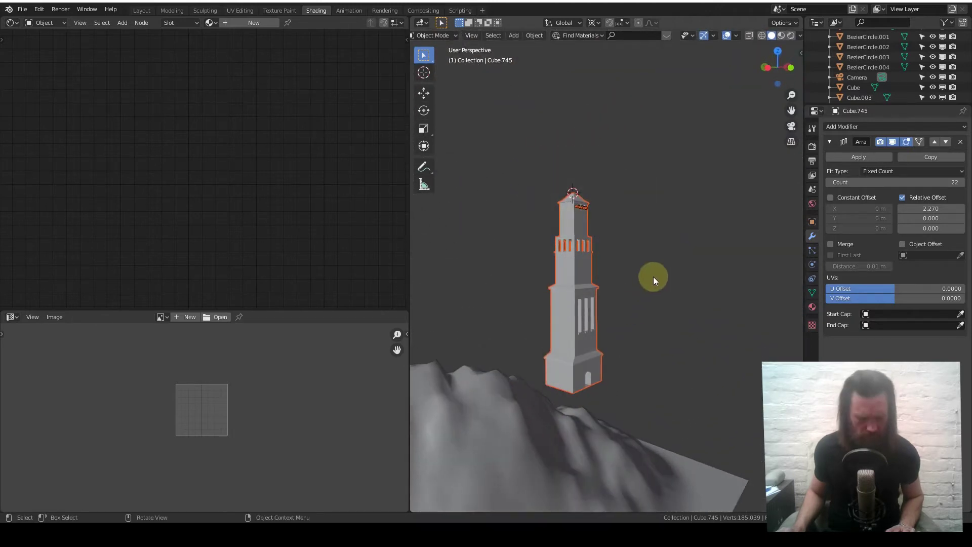
key(r)
key(z)
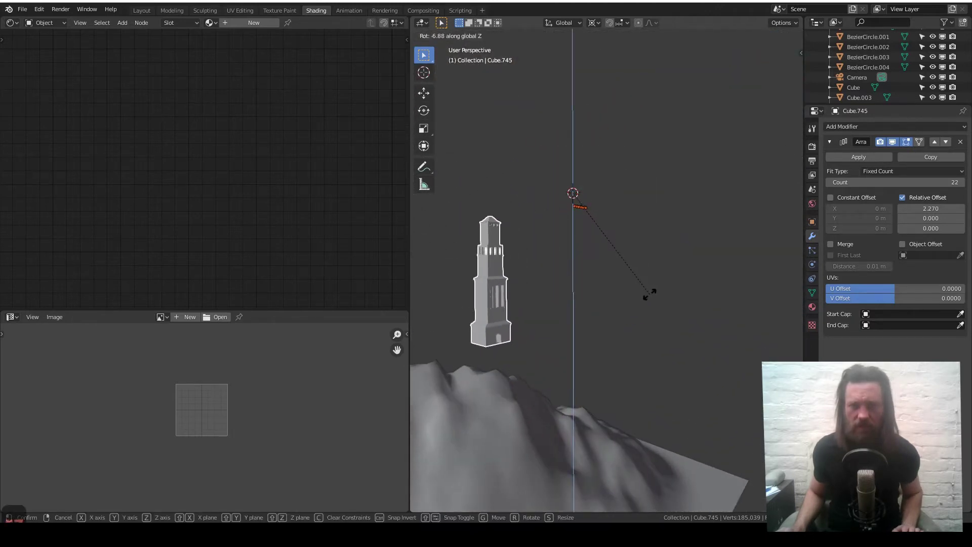
right_click(649, 294)
Turn off Only Locations while keeping the 3D Cursor as the transform pivot
key(period)
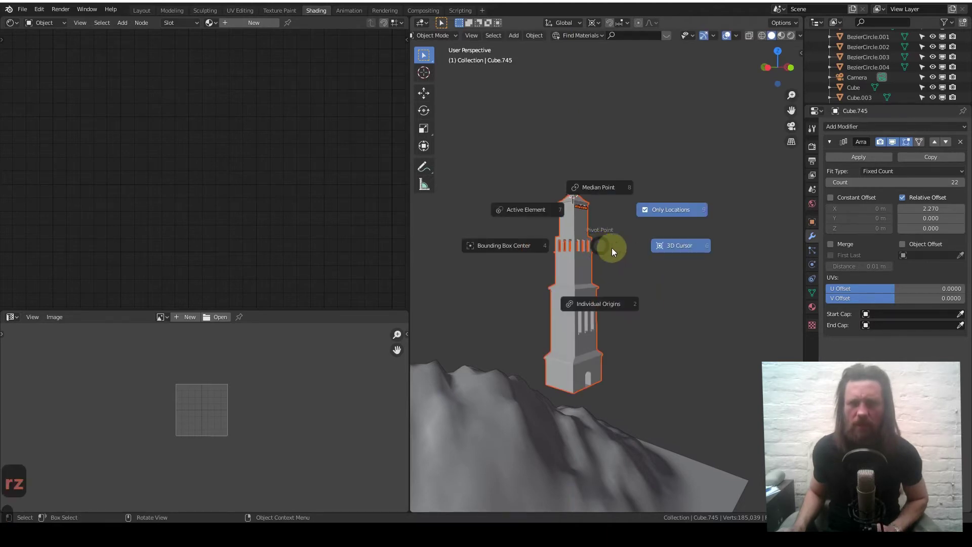
click(682, 212)
key(period)
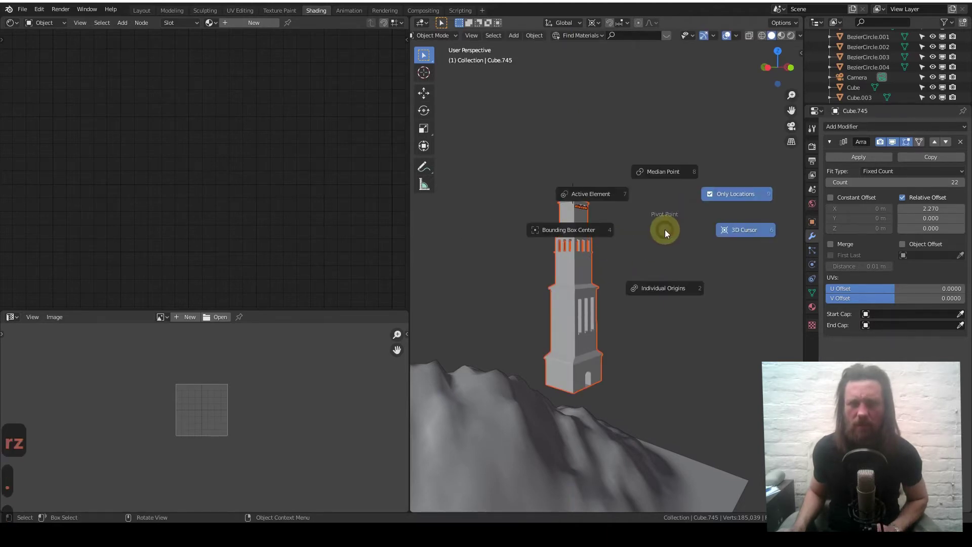
click(708, 195)
key(period)
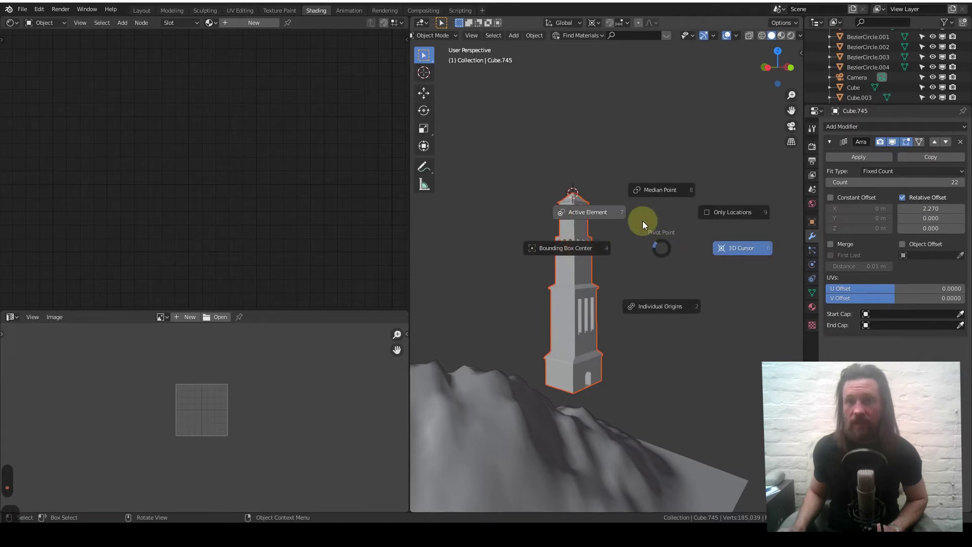
click(631, 109)
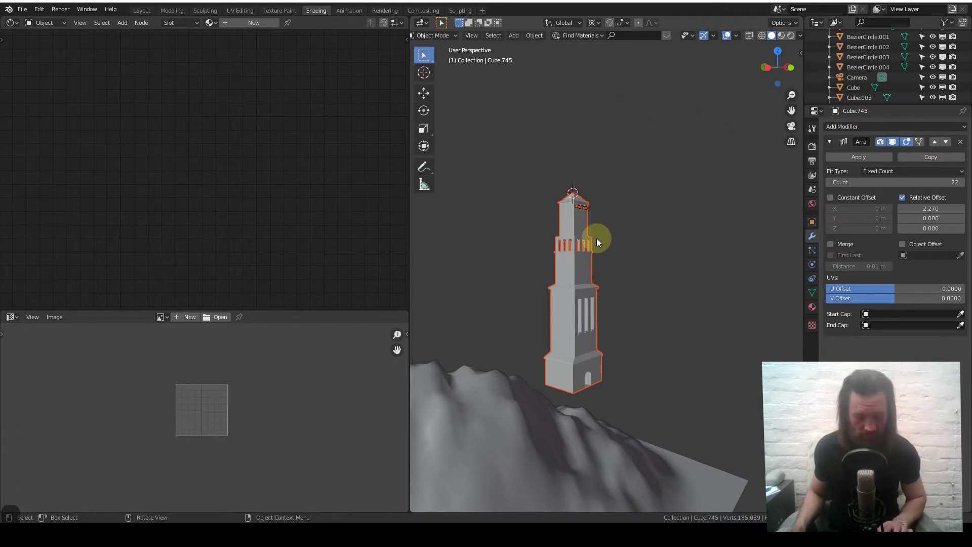
From the top view, try rotating the tower about the 3D cursor
key(KP_7)
key(r)
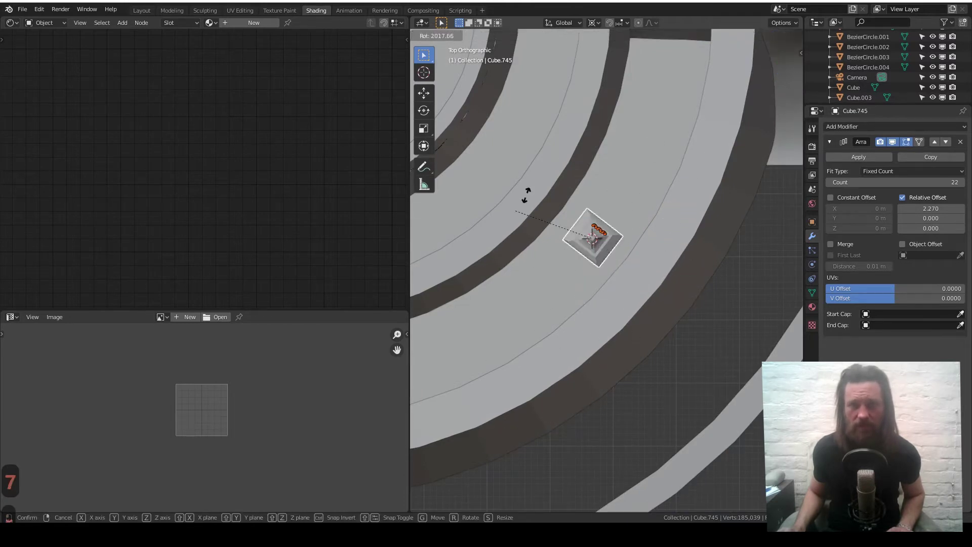
click(658, 202)
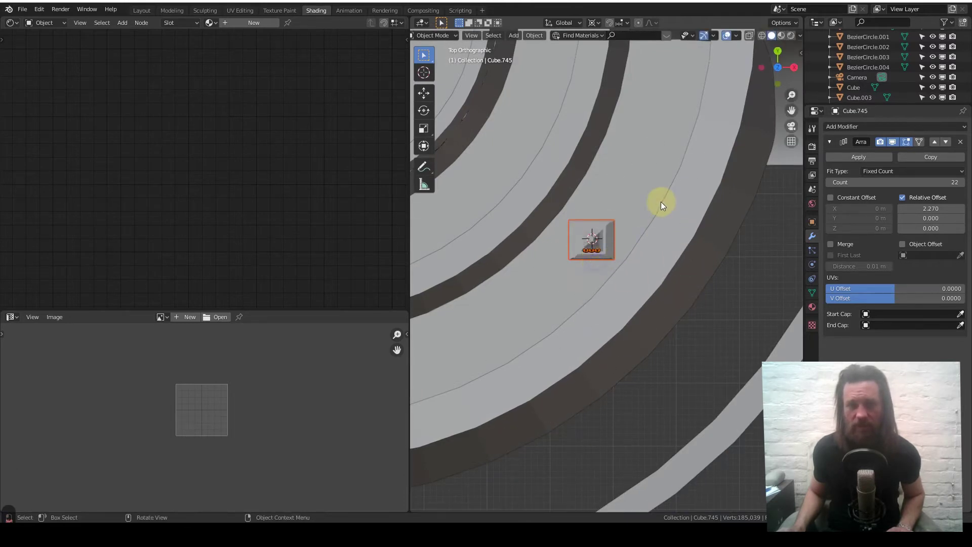
Nudge the tower a short distance across the broad curved terrace, away from the 3D cursor
scroll(657, 203, down, 6)
shift+middle_drag(609, 339, 619, 283)
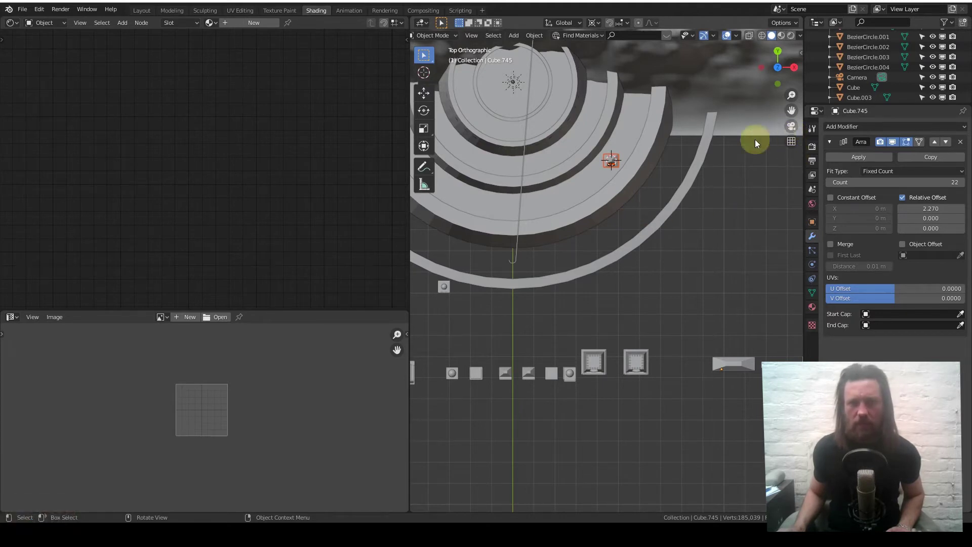
scroll(633, 166, up, 2)
shift+middle_drag(633, 166, 653, 260)
scroll(612, 266, up, 2)
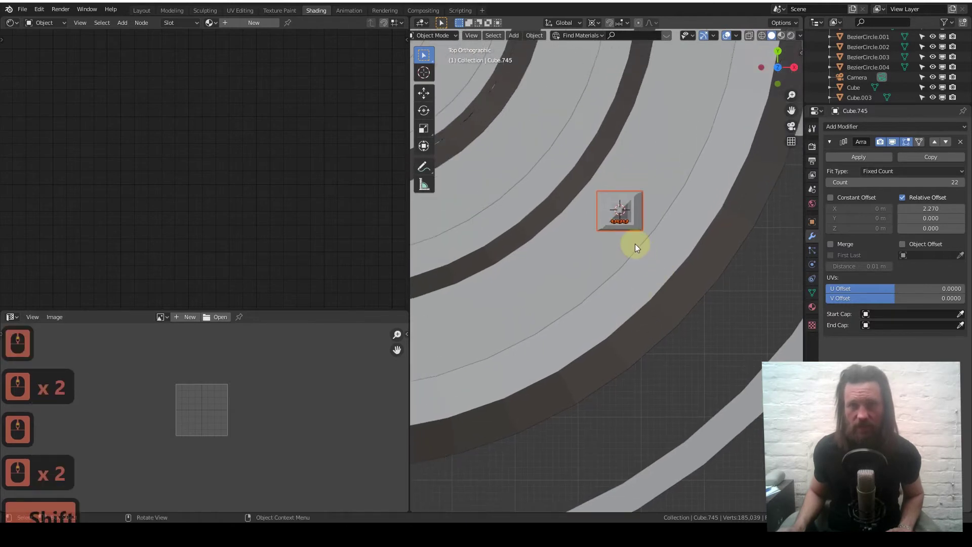
drag(630, 242, 613, 225)
Move the tower off the terrace to the space between the outer terrace wall and the ring wall, beside the hook-shaped curve
scroll(608, 253, down, 4)
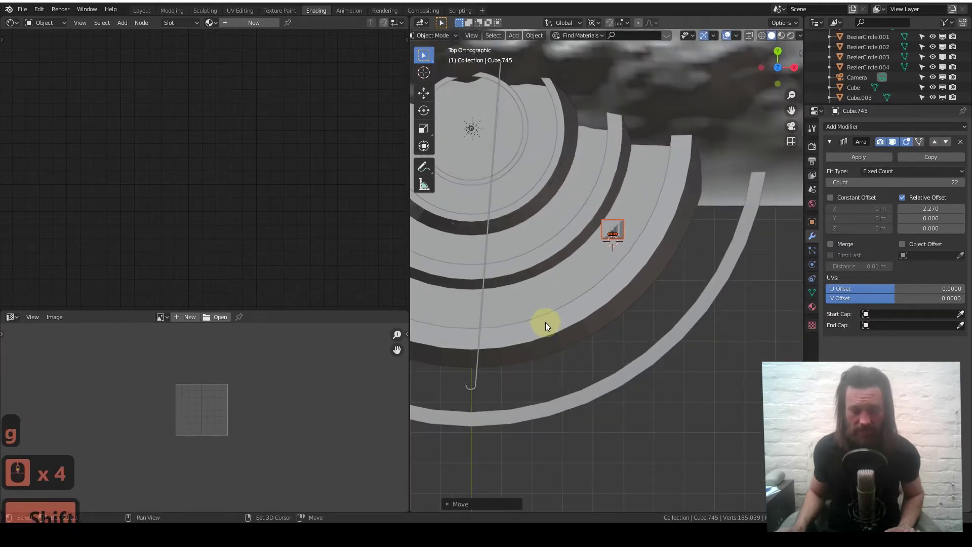
shift+middle_drag(542, 321, 634, 268)
scroll(617, 214, down, 5)
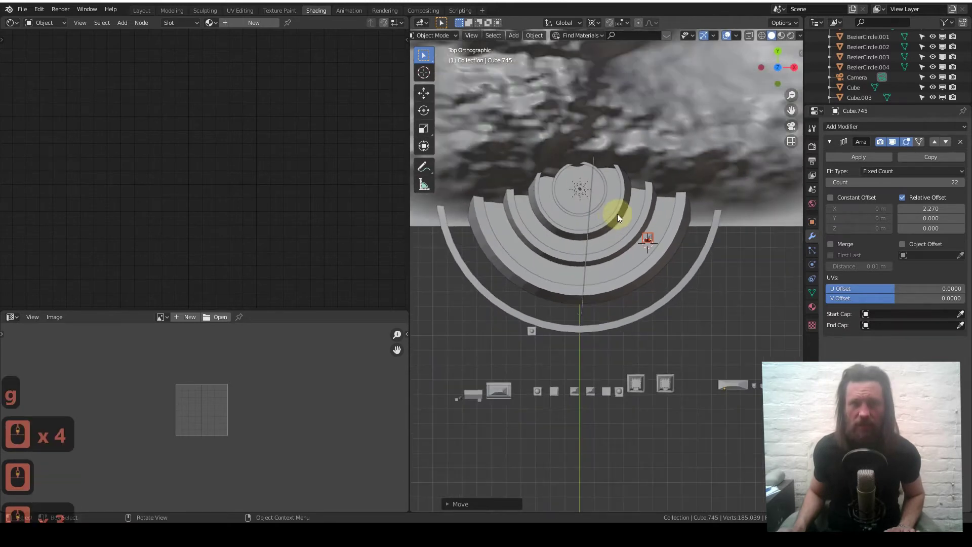
scroll(591, 230, up, 6)
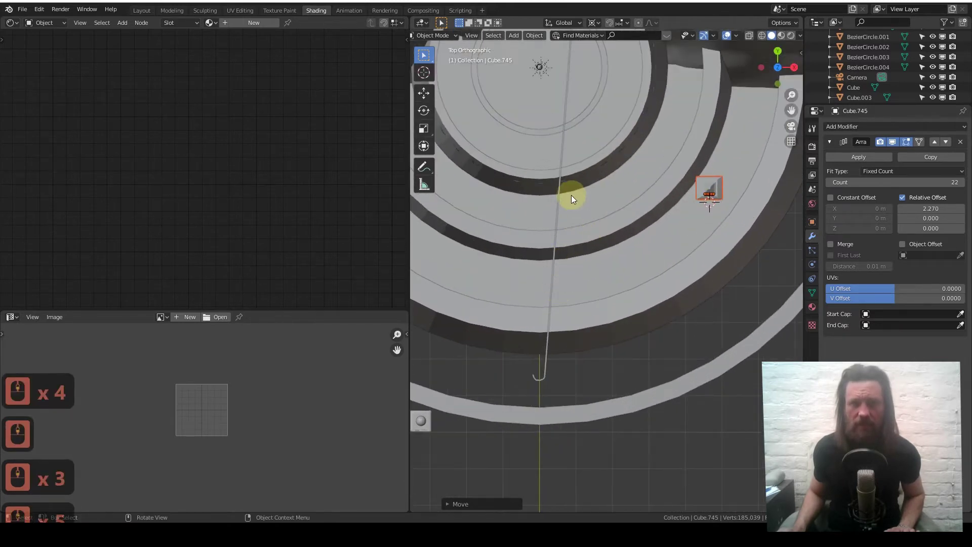
key(g)
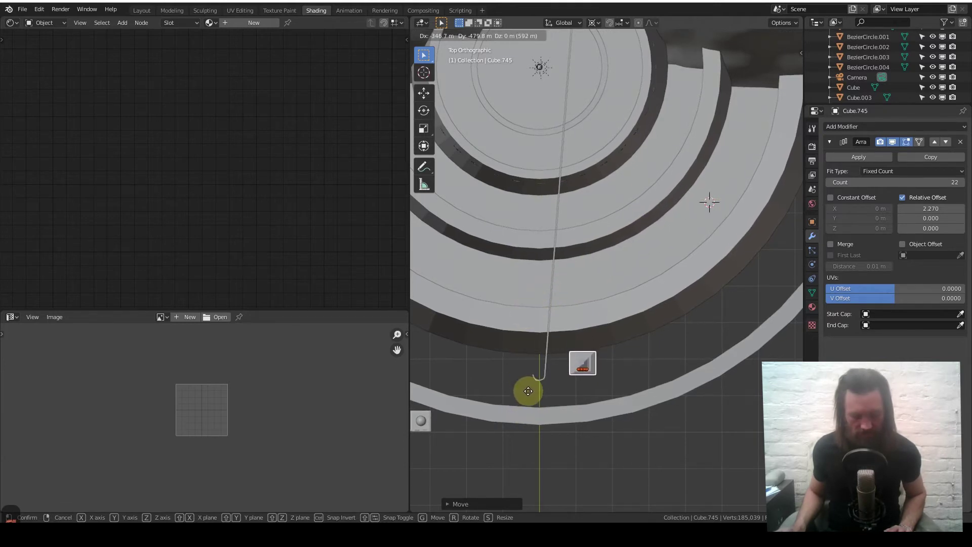
click(528, 391)
Center the 3D cursor on the tower and rotate the tower about it to line up with the nearby curved wall
scroll(681, 390, up, 6)
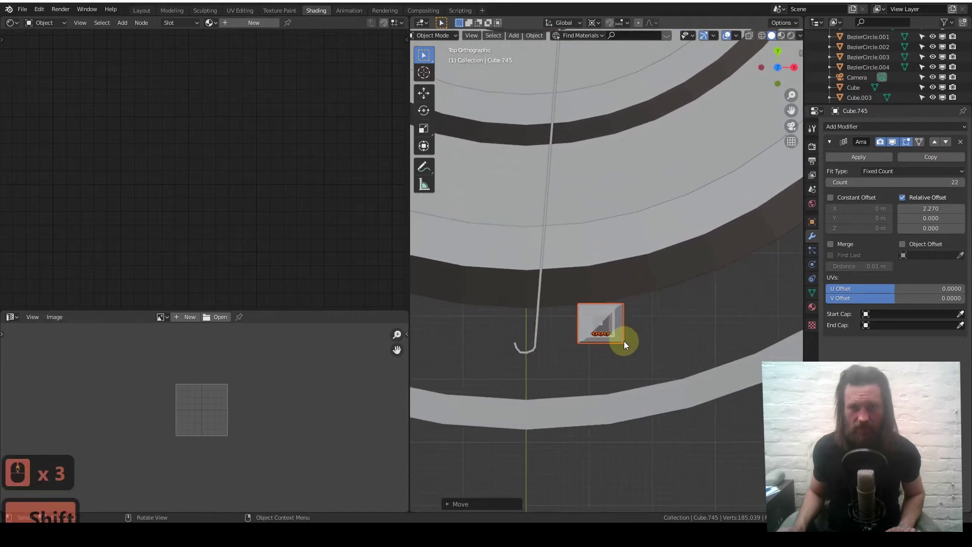
key(r)
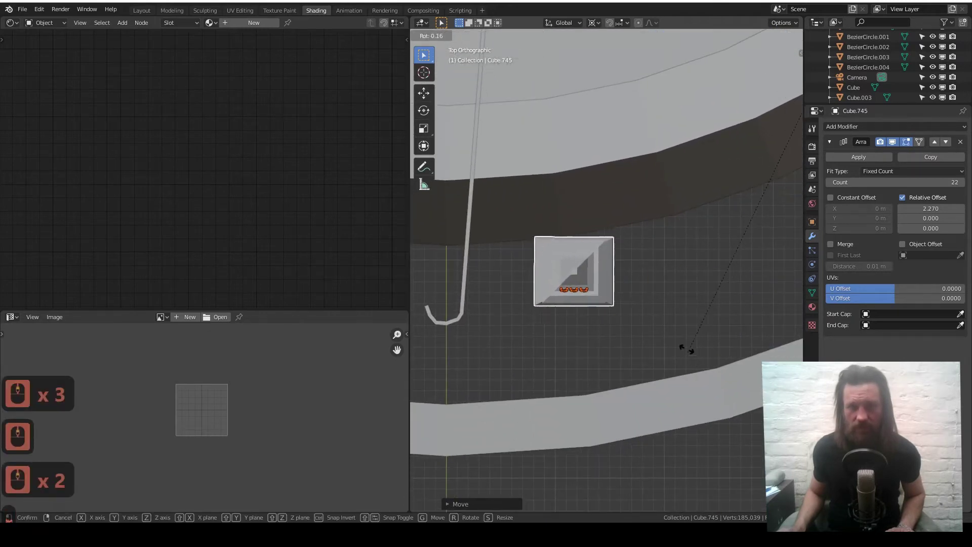
click(654, 280)
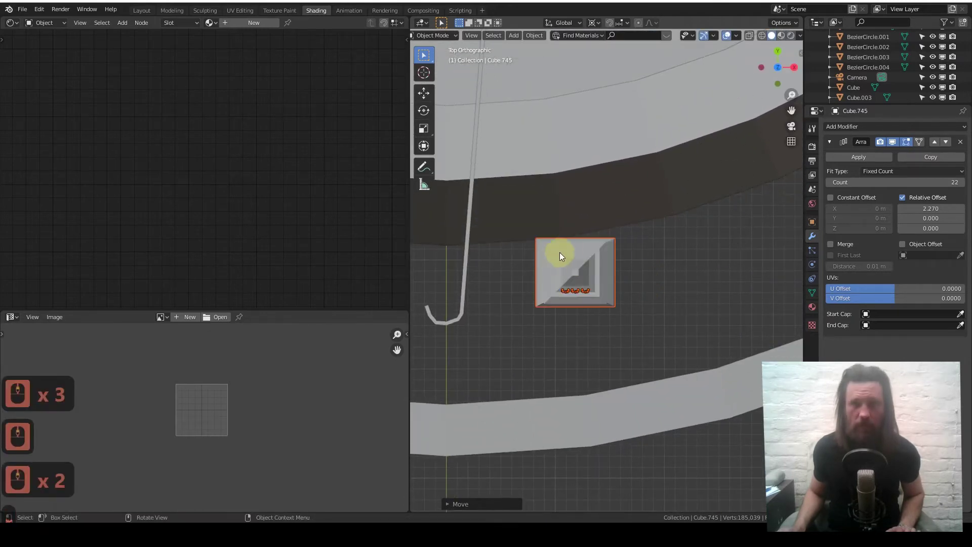
key(r)
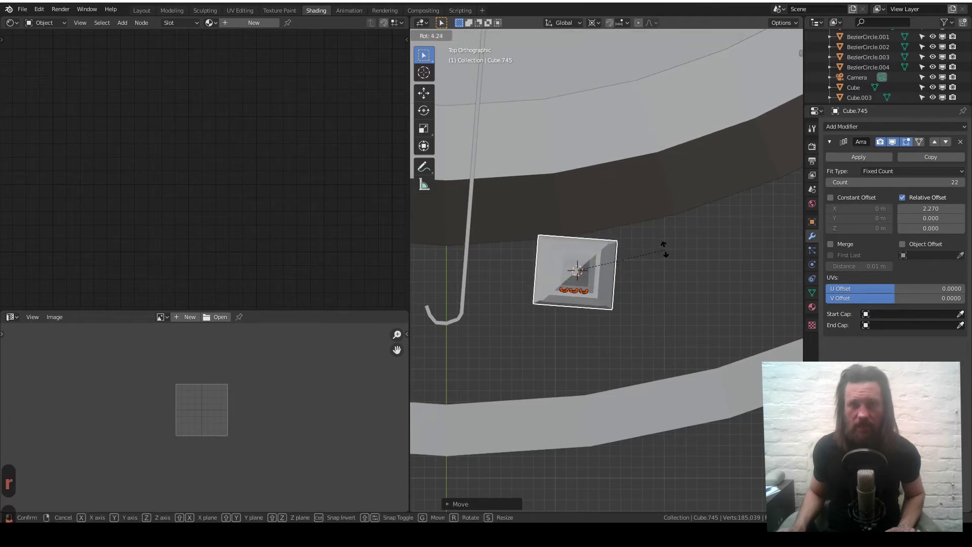
click(665, 229)
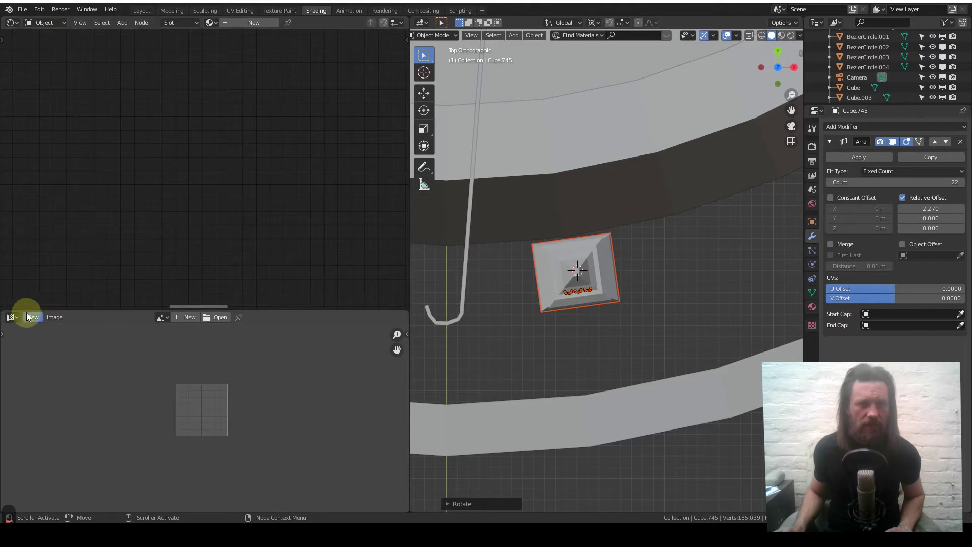
Turn the image editor area into a second 3D Viewport and make it taller
click(11, 316)
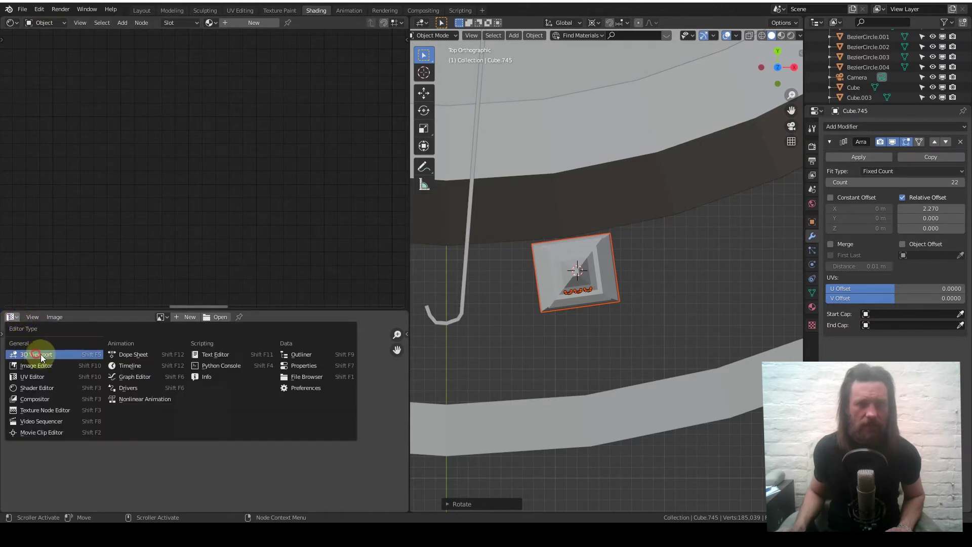
click(40, 354)
scroll(166, 395, down, 10)
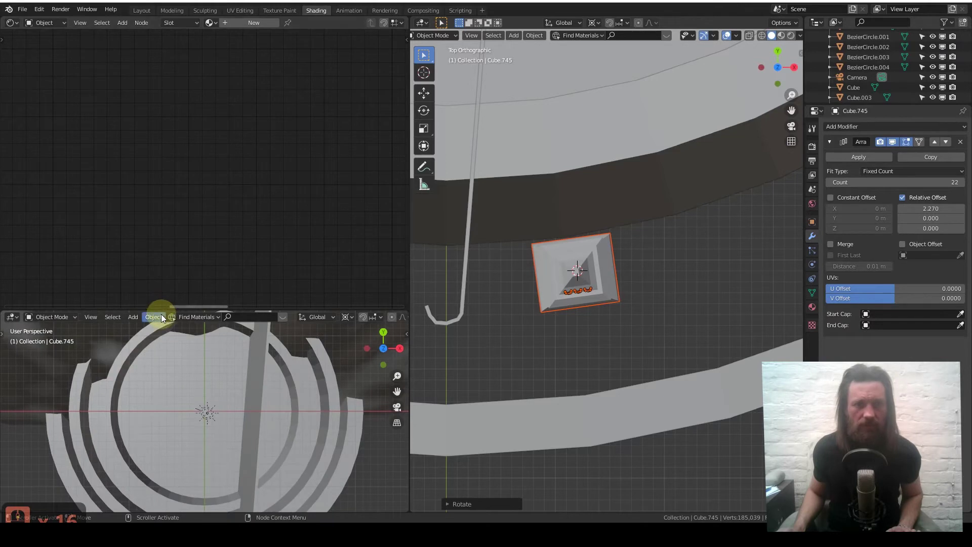
drag(161, 312, 331, 263)
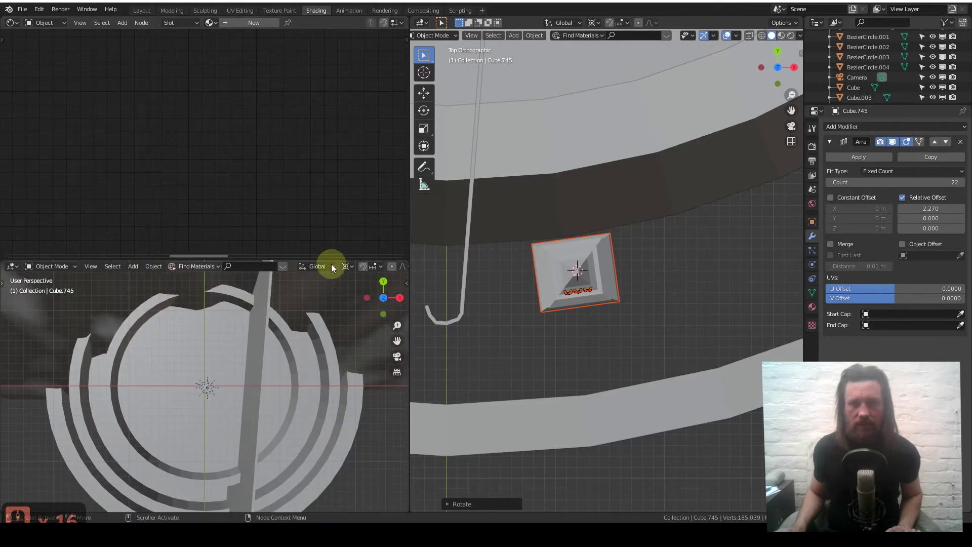
Set the second viewport's clip end distance to 8000 m
scroll(256, 345, down, 3)
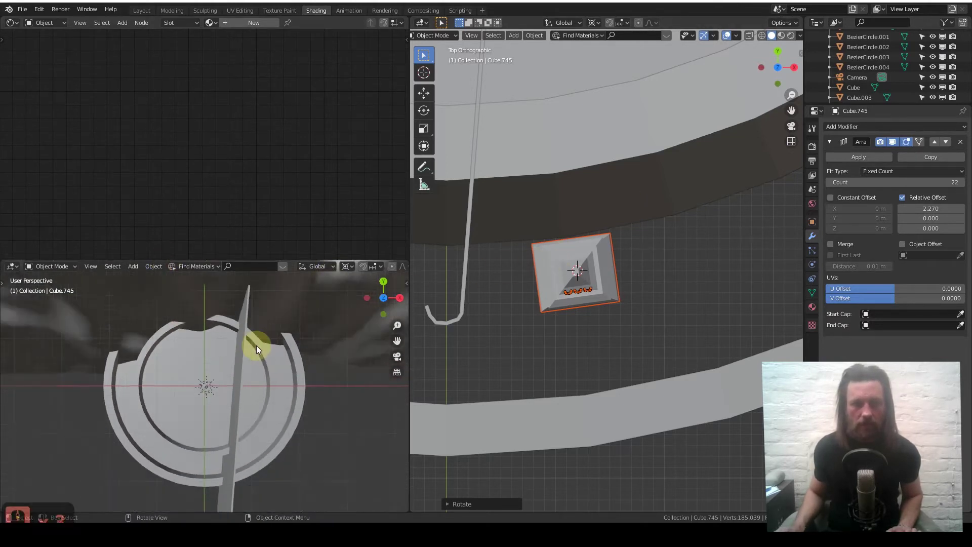
middle_drag(257, 345, 190, 328)
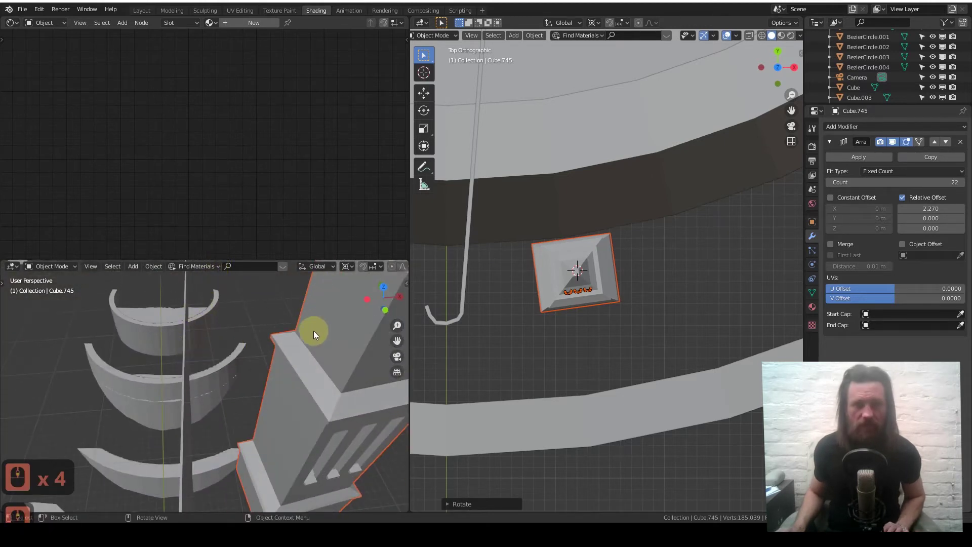
key(n)
click(403, 320)
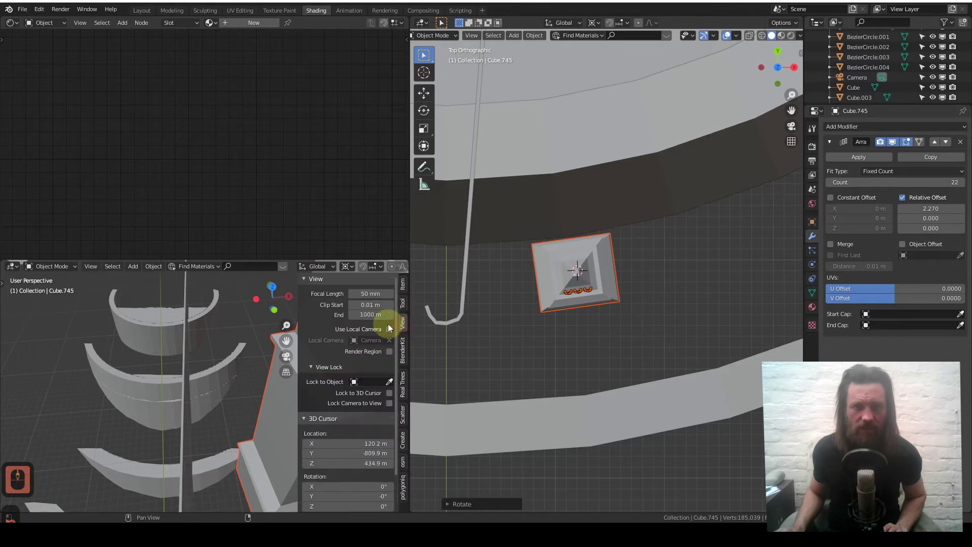
click(370, 316)
text(8000)
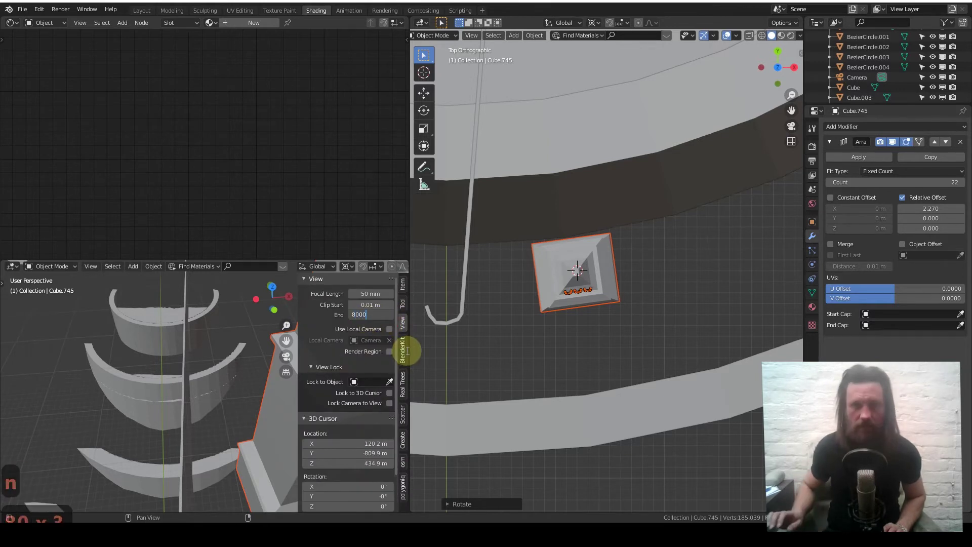
key(Return)
key(n)
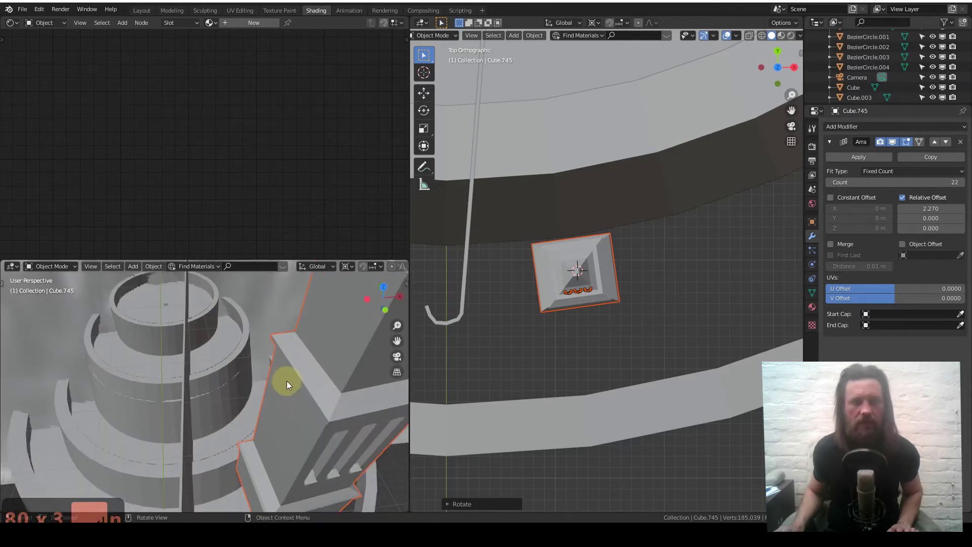
Switch the second viewport to the camera view and frame the tiered city in it
scroll(285, 362, down, 8)
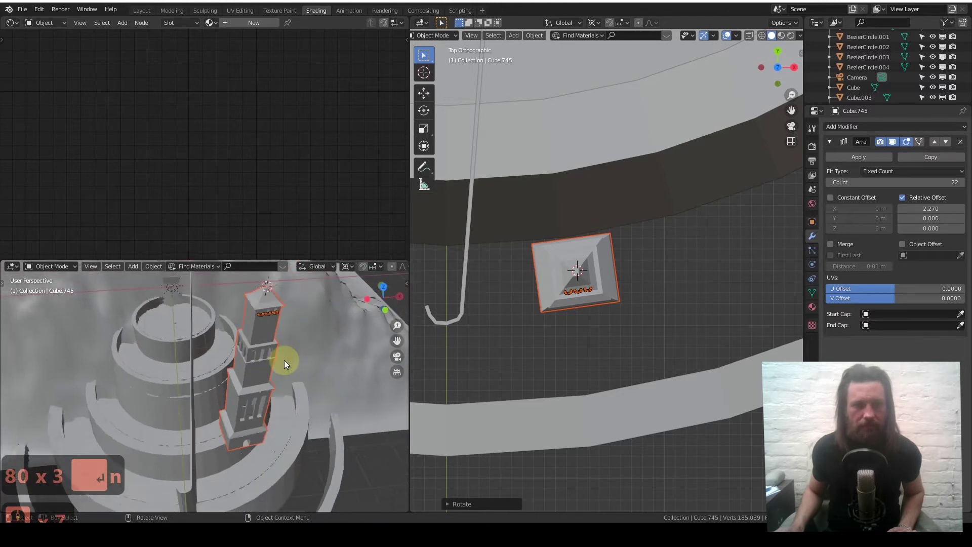
middle_drag(284, 360, 252, 377)
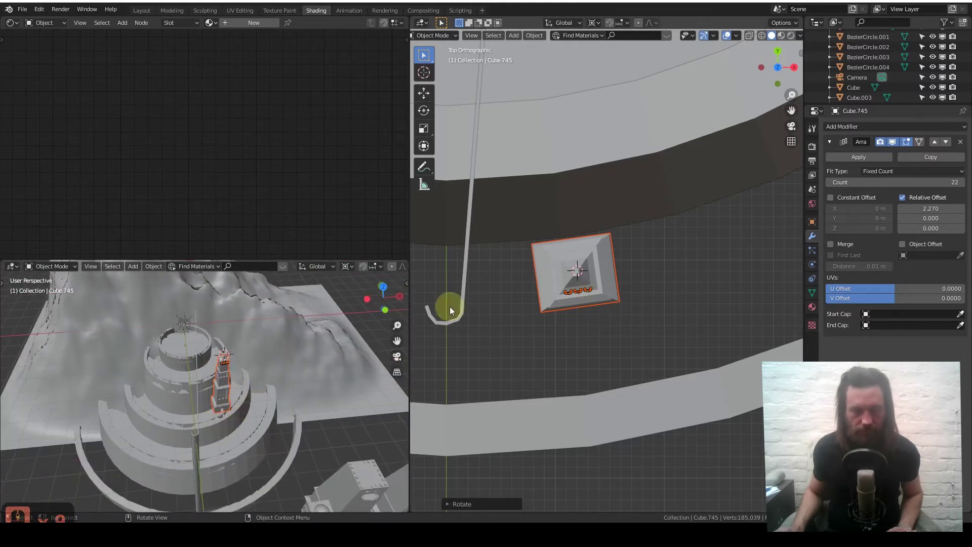
click(398, 358)
scroll(227, 381, up, 5)
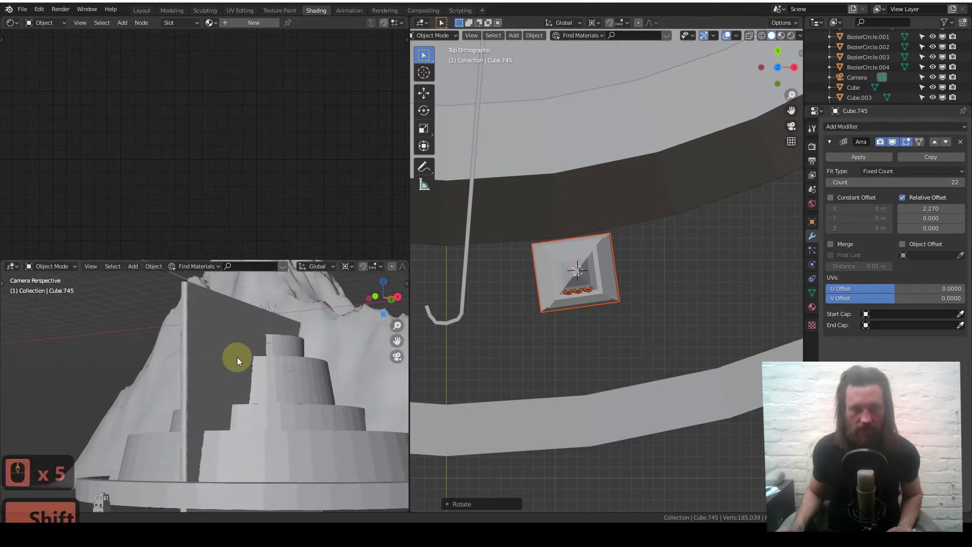
shift+middle_drag(250, 323, 283, 321)
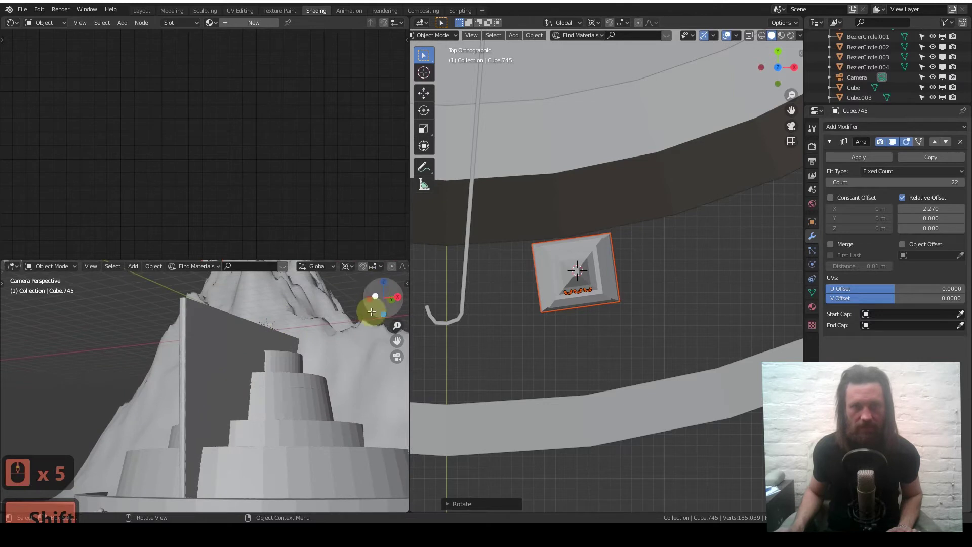
shift+middle_drag(269, 385, 283, 341)
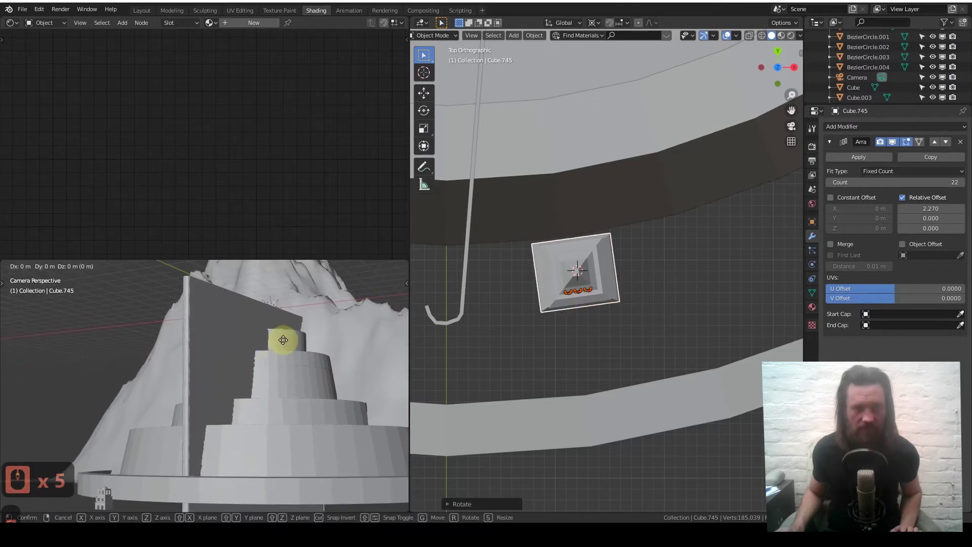
Lower the tower about 1064 m along Z and move it back beside the two large towers in the building row
key(g)
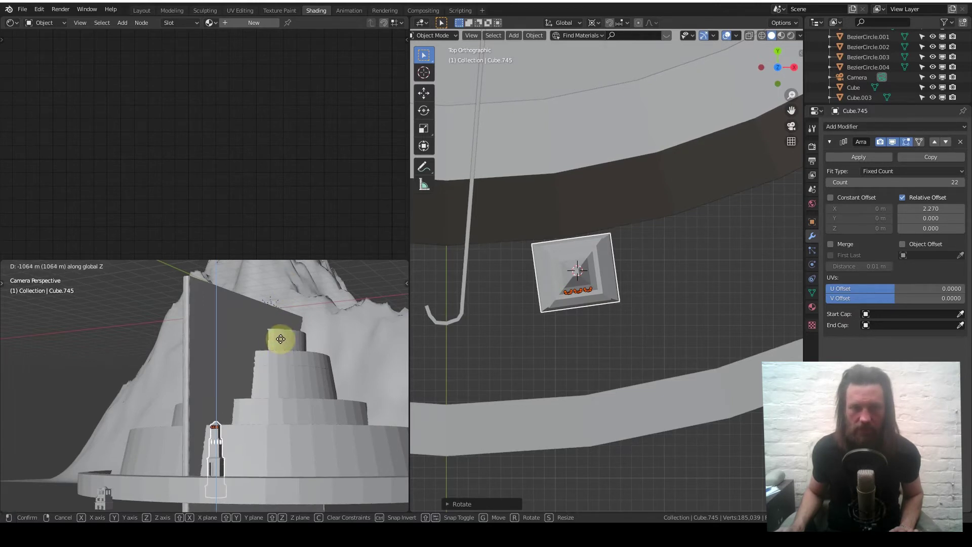
click(280, 339)
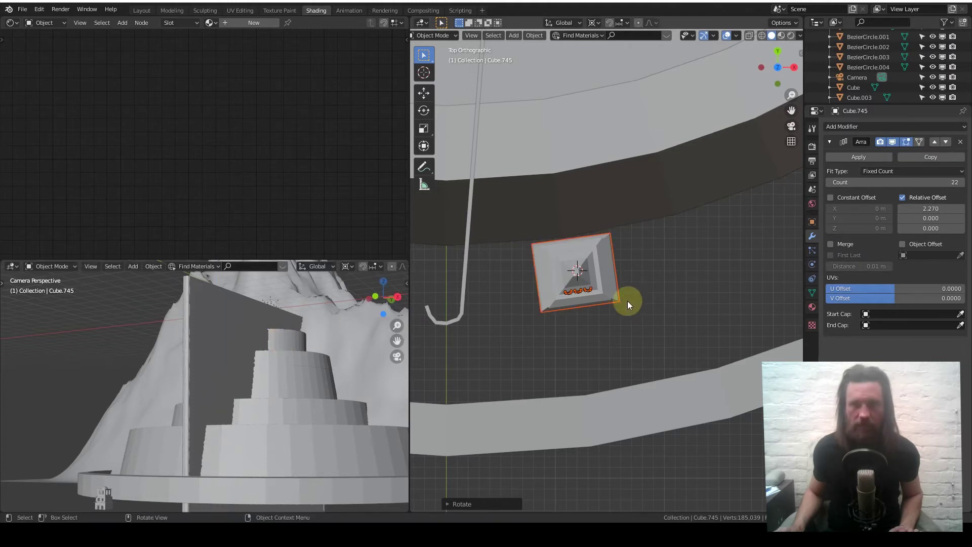
scroll(609, 300, down, 9)
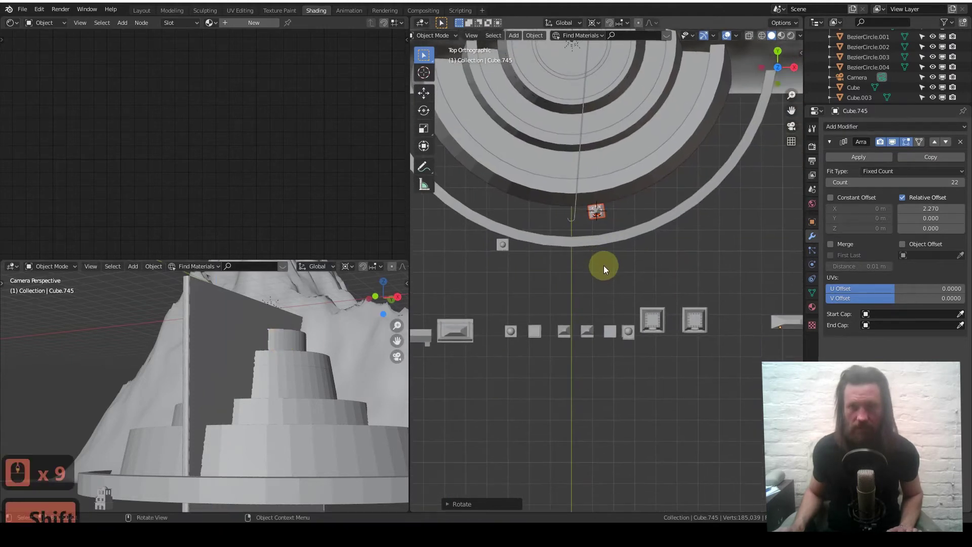
key(g)
click(737, 377)
Move the small domed building from outside the ring wall back into the building row, beside the wide building
scroll(711, 342, down, 4)
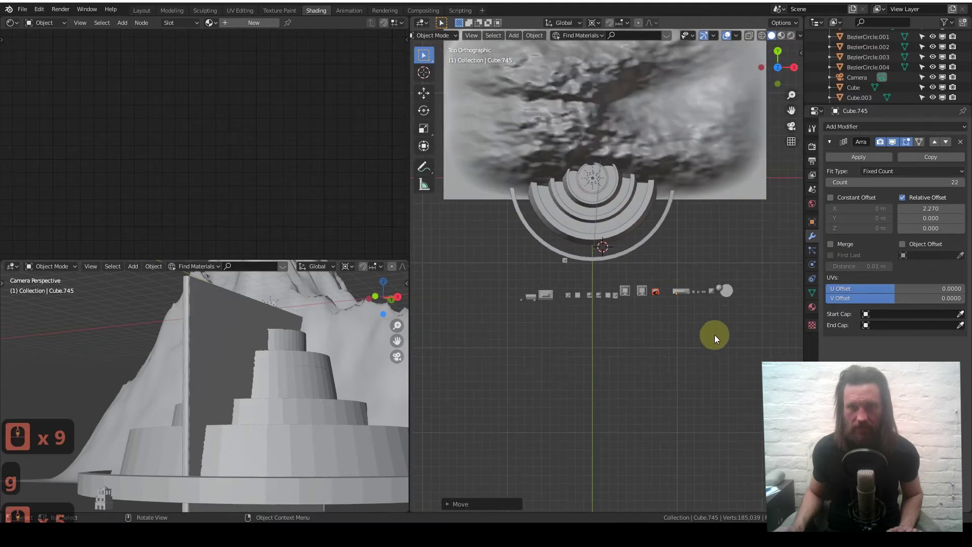
drag(738, 305, 531, 278)
scroll(624, 290, up, 8)
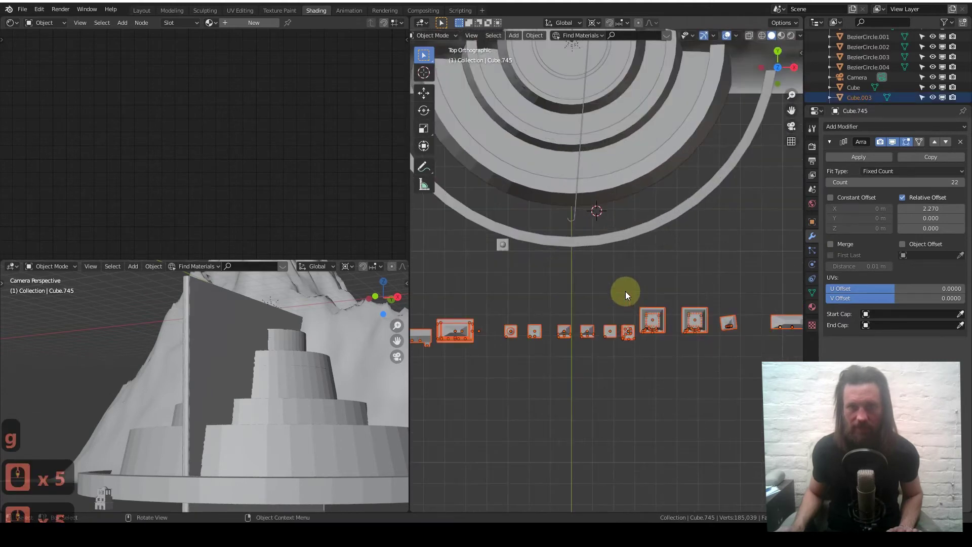
shift+middle_drag(515, 272, 555, 254)
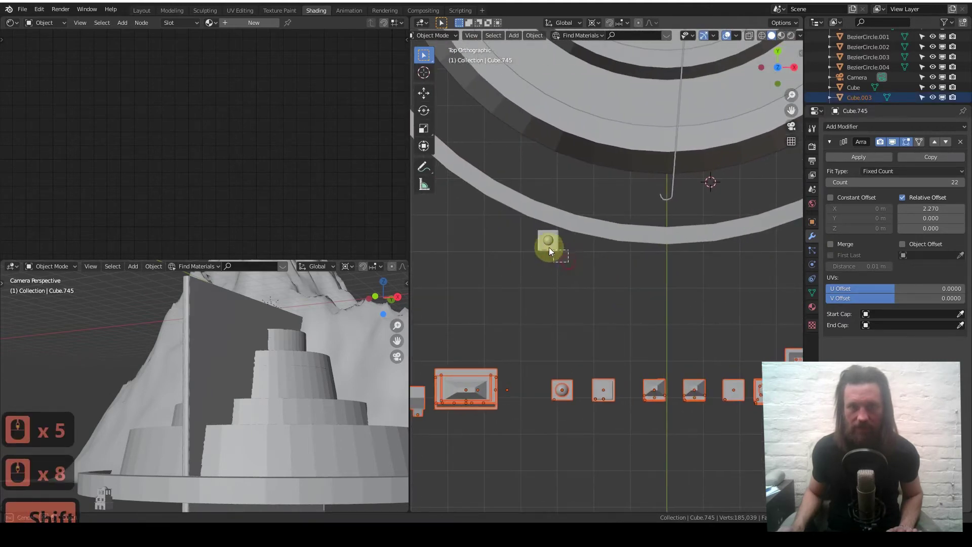
click(542, 242)
key(g)
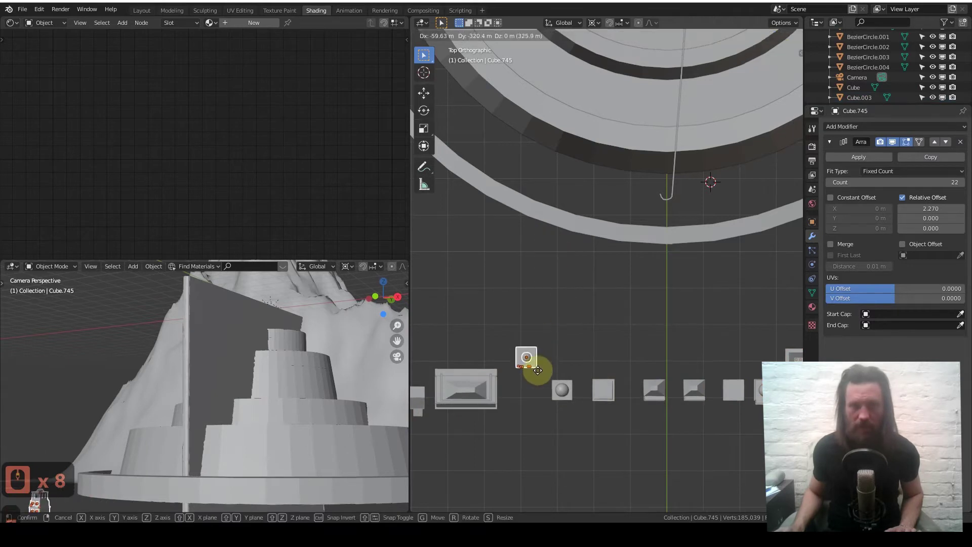
click(540, 387)
Select the whole row of buildings and scale it down toward the 3D cursor to a little over half size
scroll(546, 387, down, 7)
shift+middle_drag(718, 314, 699, 319)
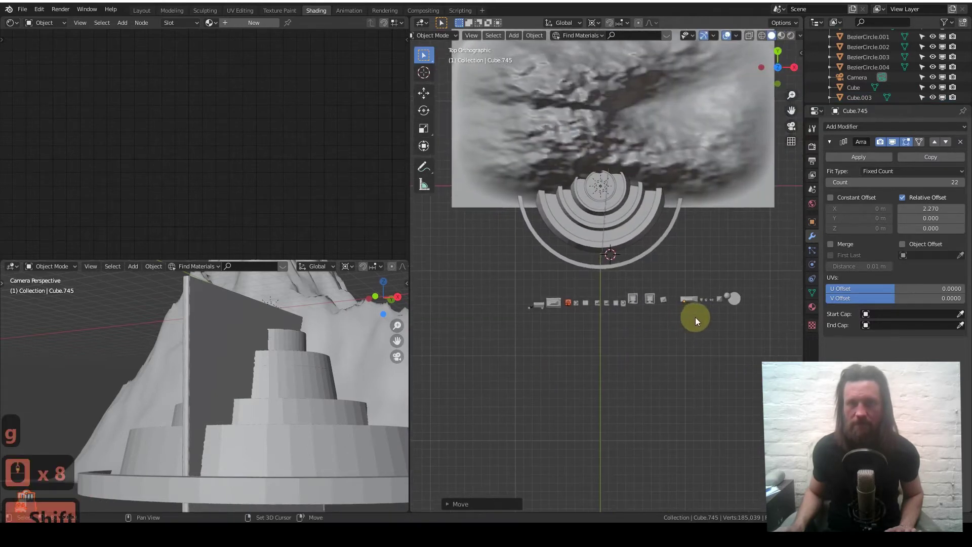
drag(762, 323, 526, 278)
key(s)
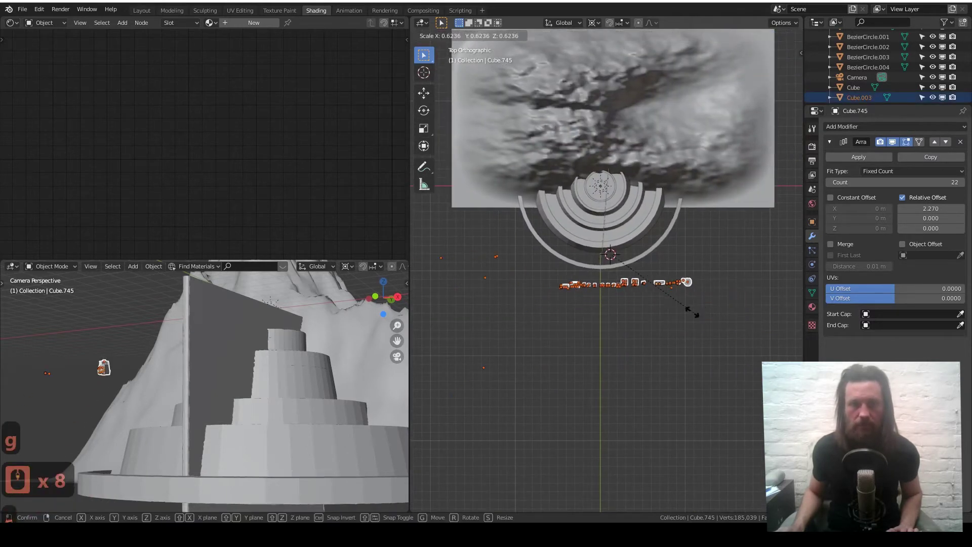
click(678, 306)
Move the row of buildings closer to the ring wall and lower it along Z to the level of the wall
scroll(648, 300, up, 2)
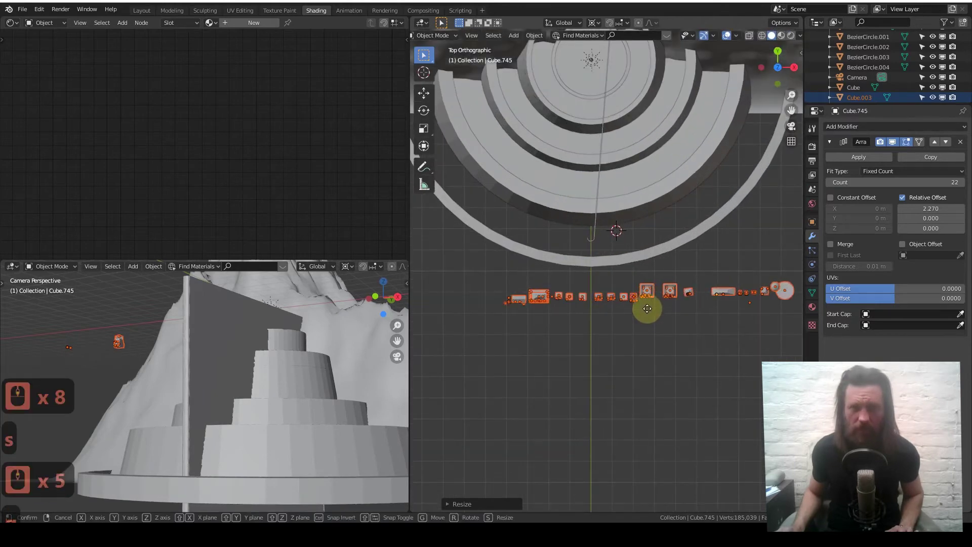
drag(648, 306, 639, 270)
middle_drag(639, 269, 649, 212)
key(g)
key(z)
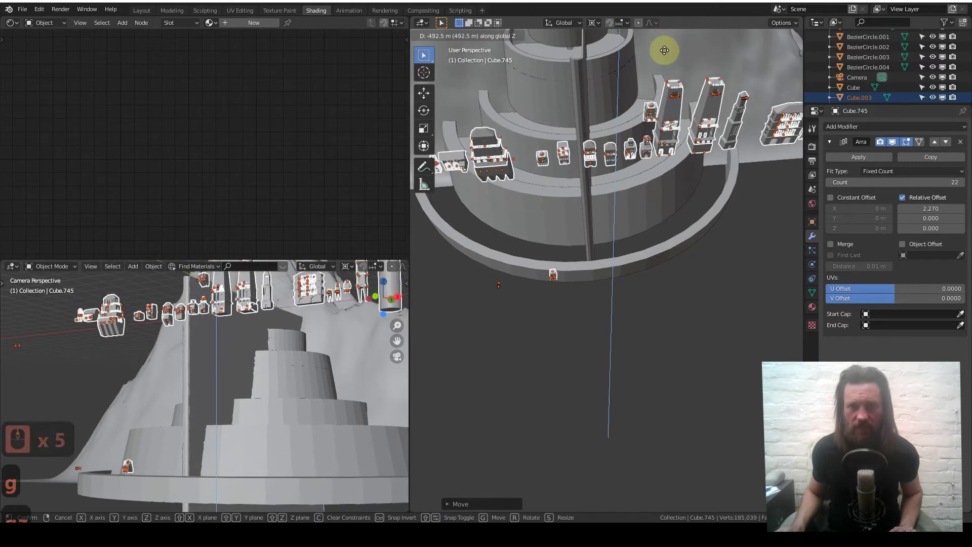
click(673, 195)
Place the 3D cursor within the building row and scale the buildings down about it to roughly 0.53
scroll(512, 332, up, 5)
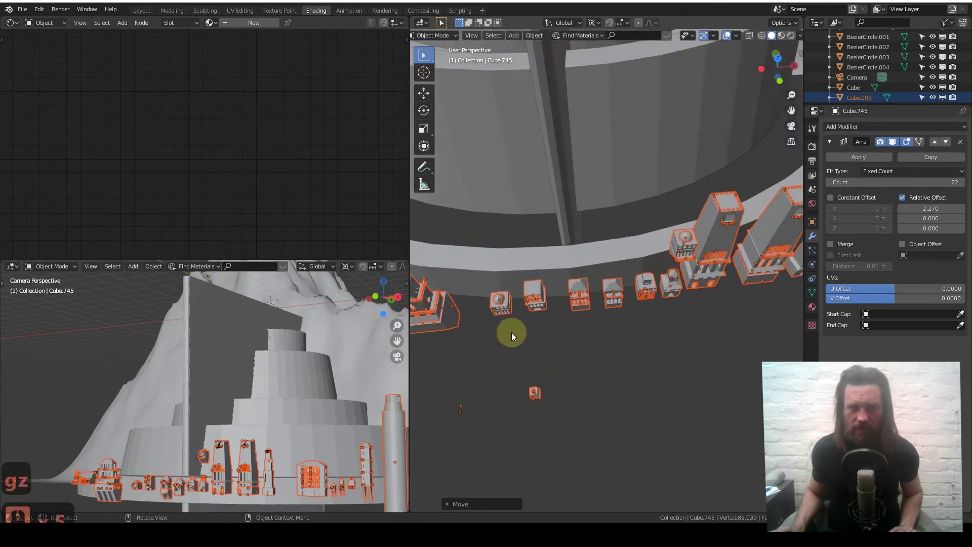
shift+middle_drag(511, 332, 683, 105)
key(Tab)
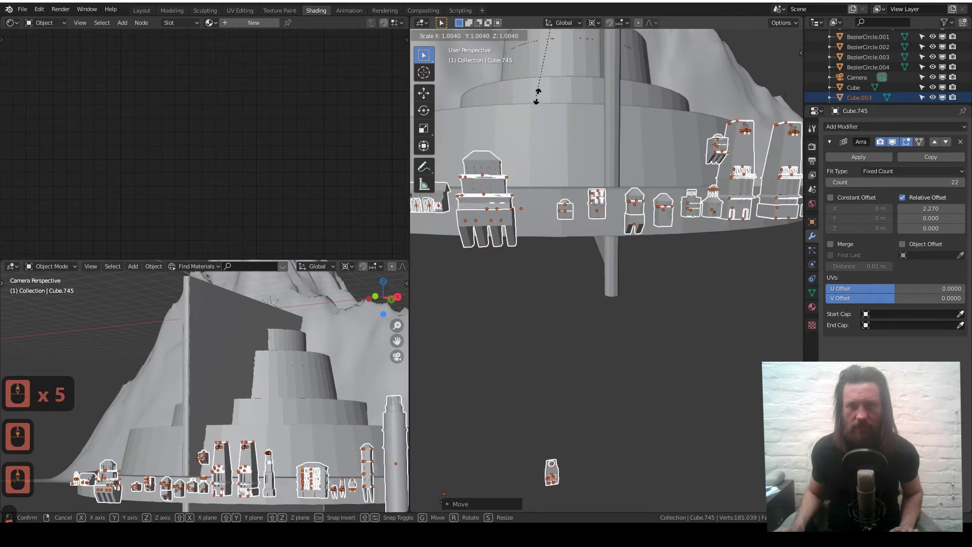
key(Tab)
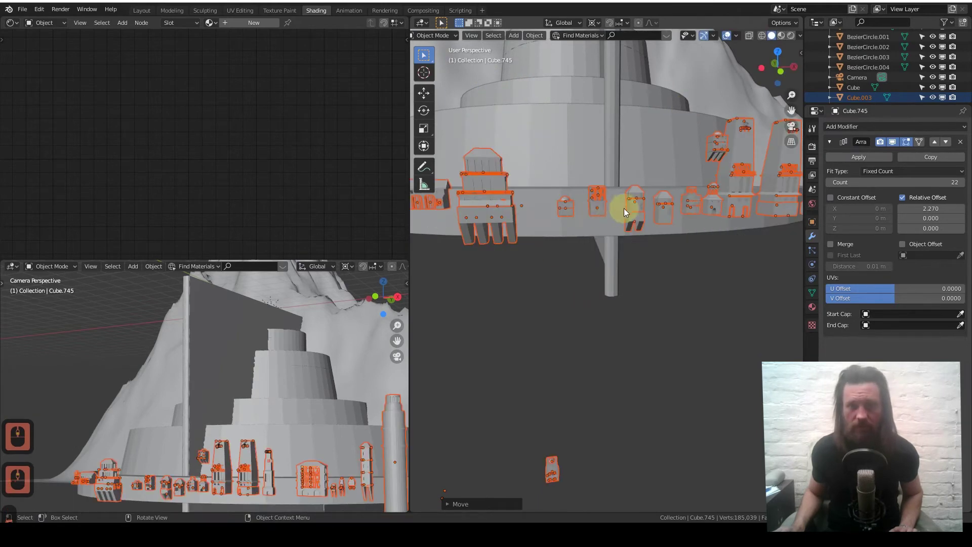
key(shift+s)
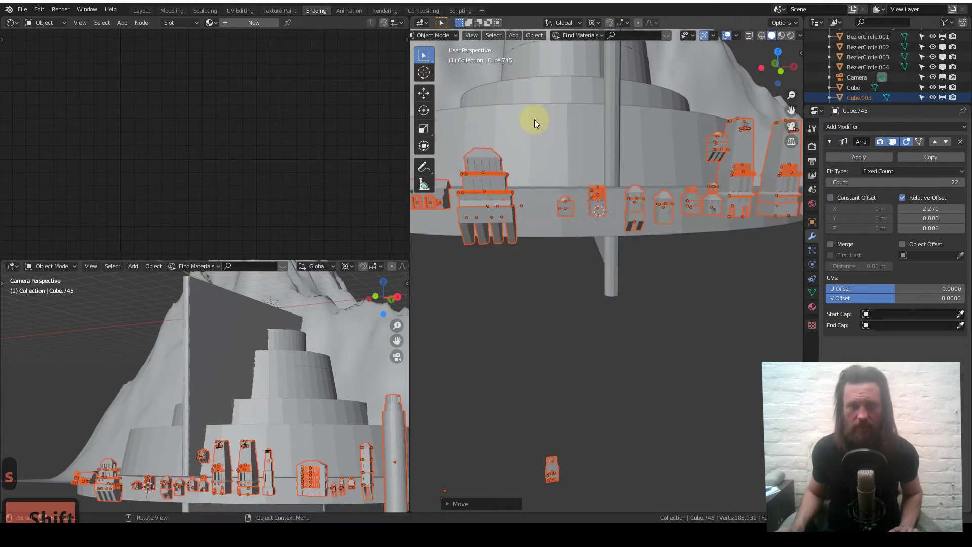
key(s)
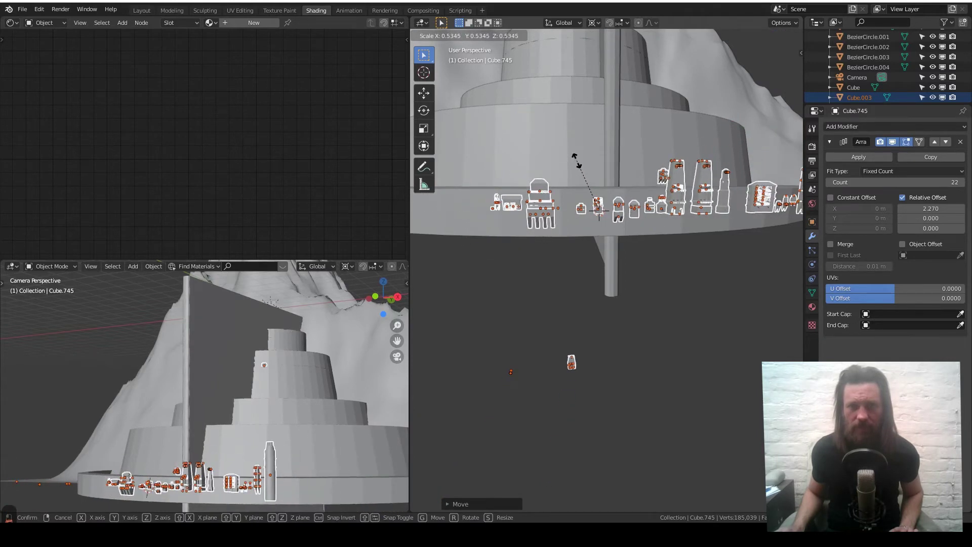
click(575, 158)
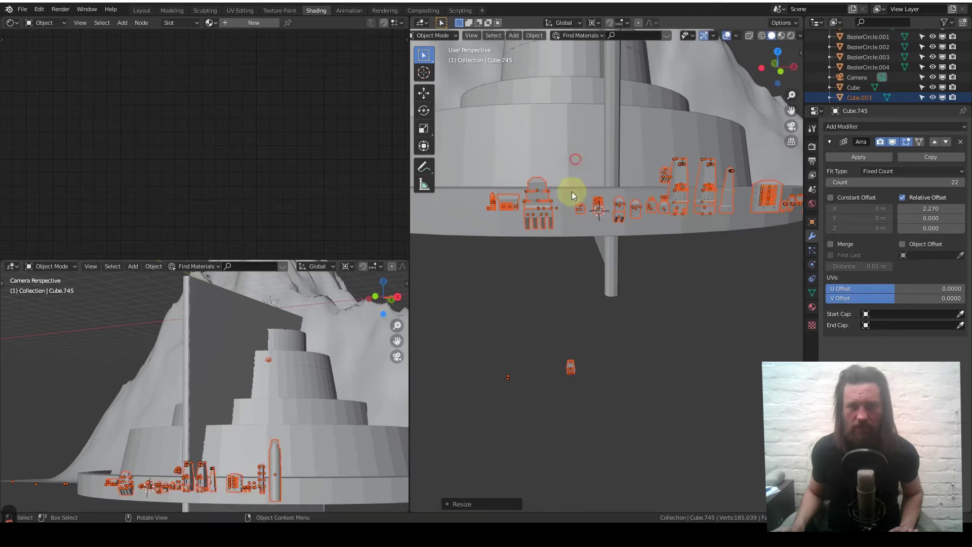
Examine the size of the scaled buildings against the tiered city, from nearby and through the camera view
click(569, 365)
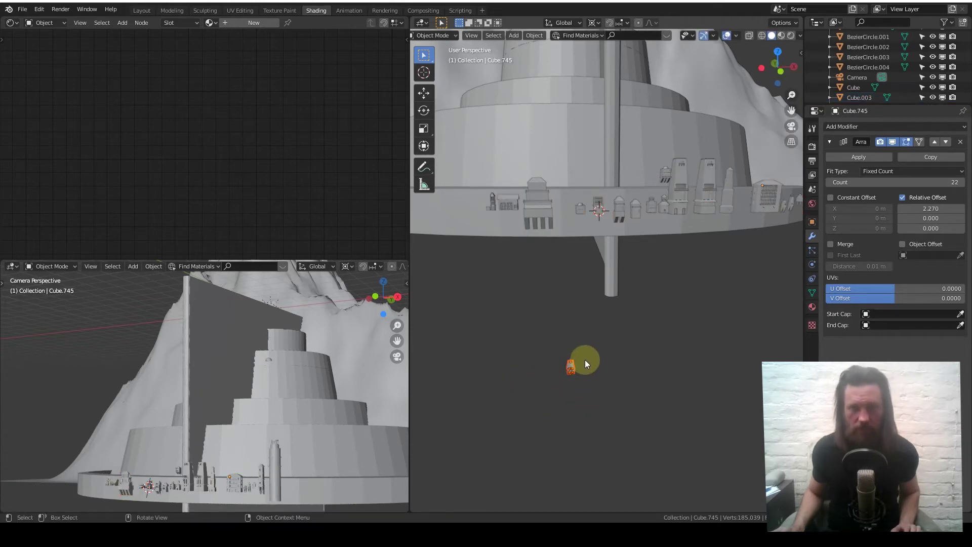
key(ctrl+z)
mouse_move(615, 211)
middle_down()
mouse_move(568, 283)
mouse_move(603, 220)
mouse_move(682, 203)
mouse_move(673, 223)
mouse_move(602, 224)
middle_up()
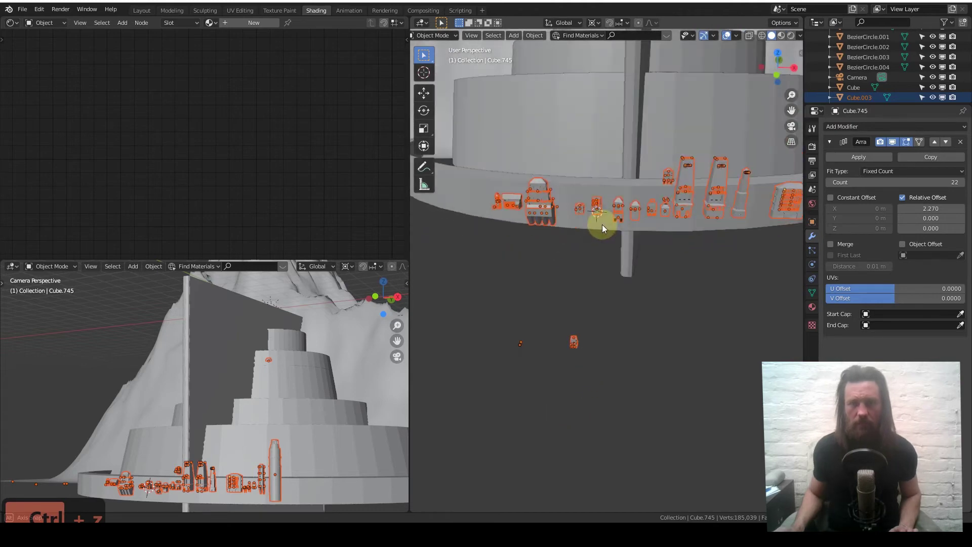
click(792, 127)
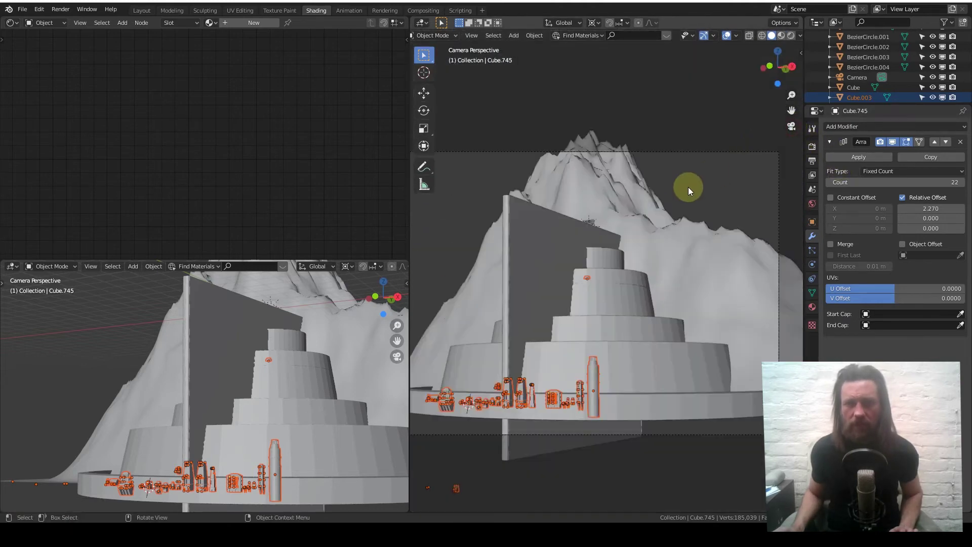
scroll(688, 189, up, 3)
shift+middle_drag(606, 354, 657, 326)
scroll(673, 268, down, 2)
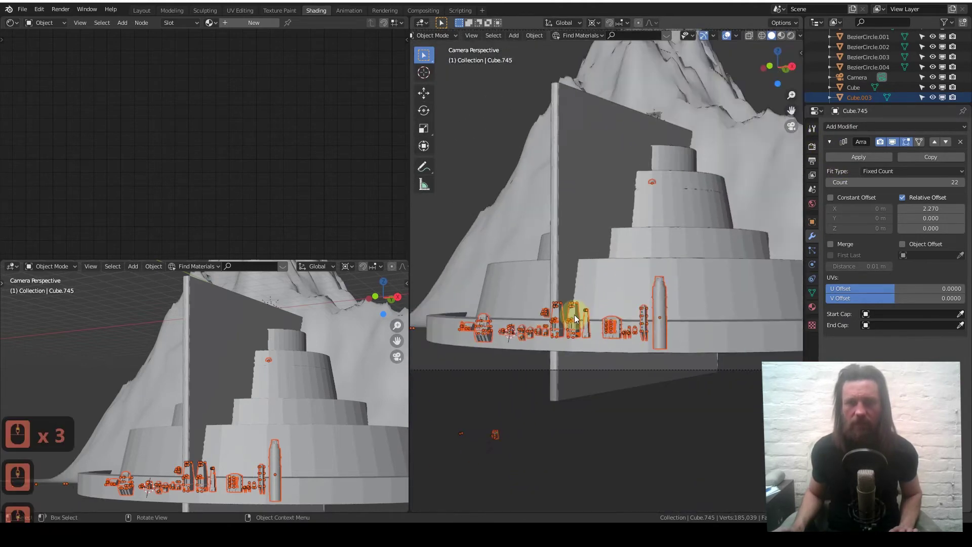
key(shift)
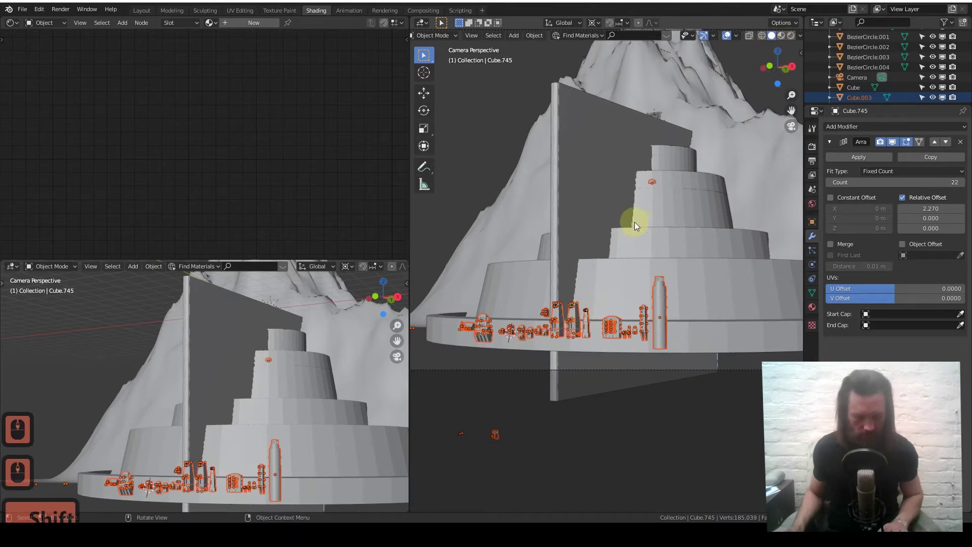
From the top view, move all the selected buildings farther away from the ring wall
key(KP_7)
scroll(590, 338, down, 5)
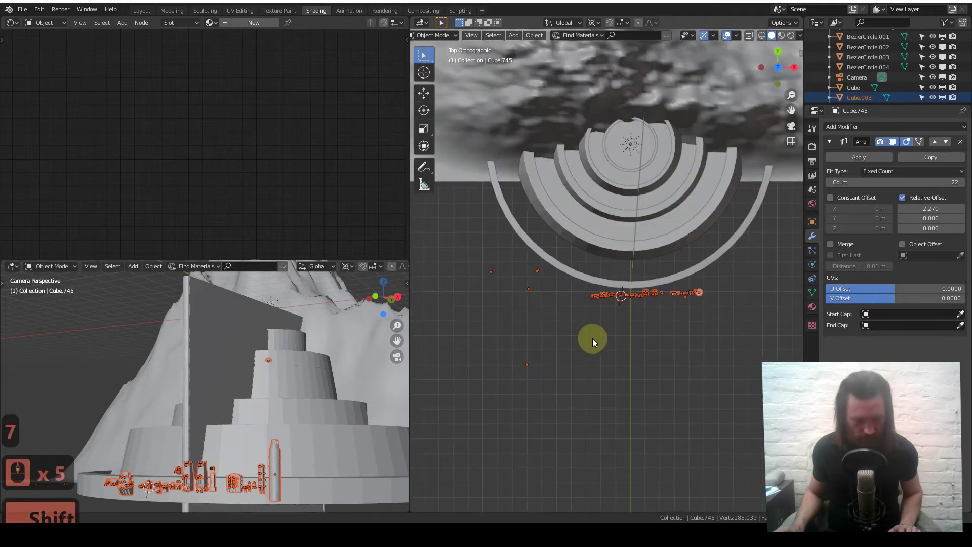
key(g)
click(624, 355)
Select the stray piece lying below the building row and raise it along Z to the row's level
middle_drag(624, 355, 617, 427)
drag(628, 421, 657, 450)
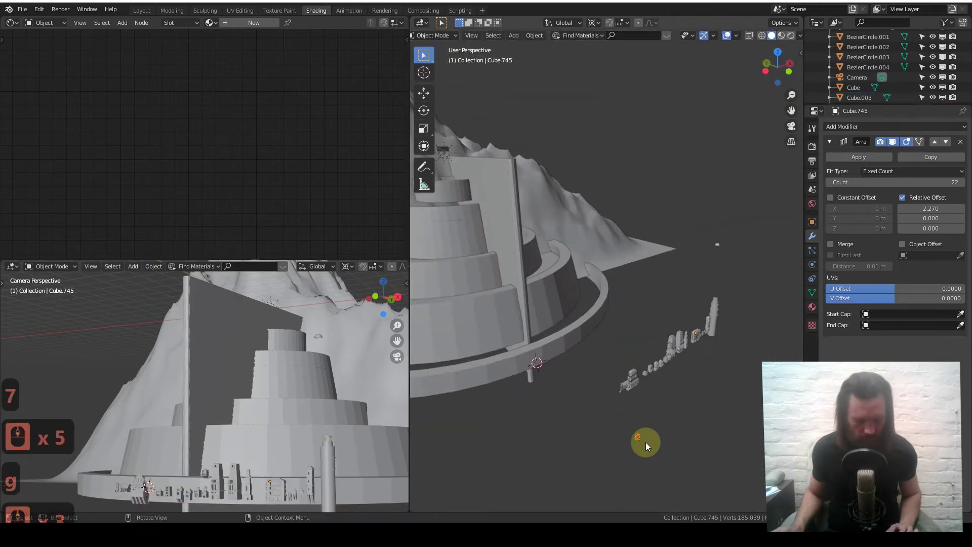
key(g)
middle_click(642, 440)
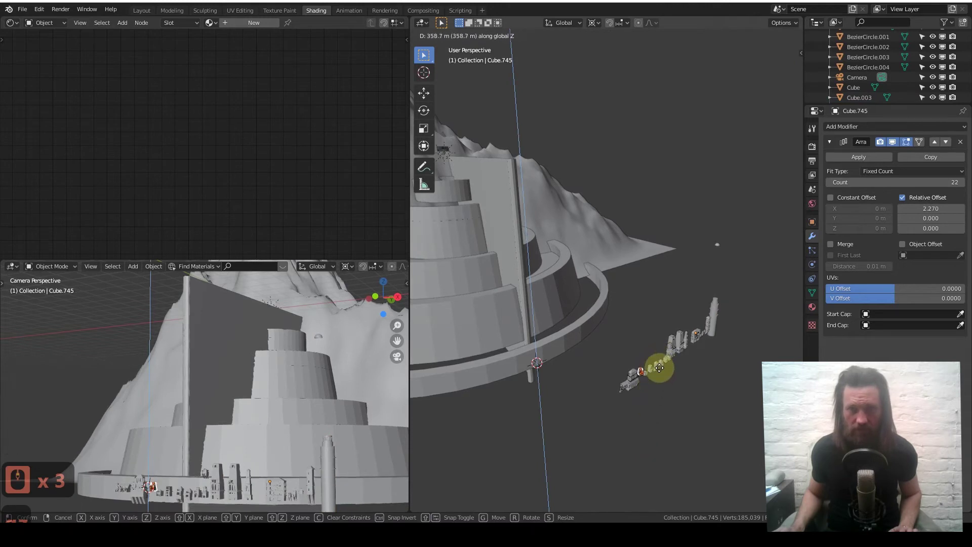
key(z)
click(658, 405)
middle_drag(657, 408, 608, 390)
drag(579, 390, 718, 429)
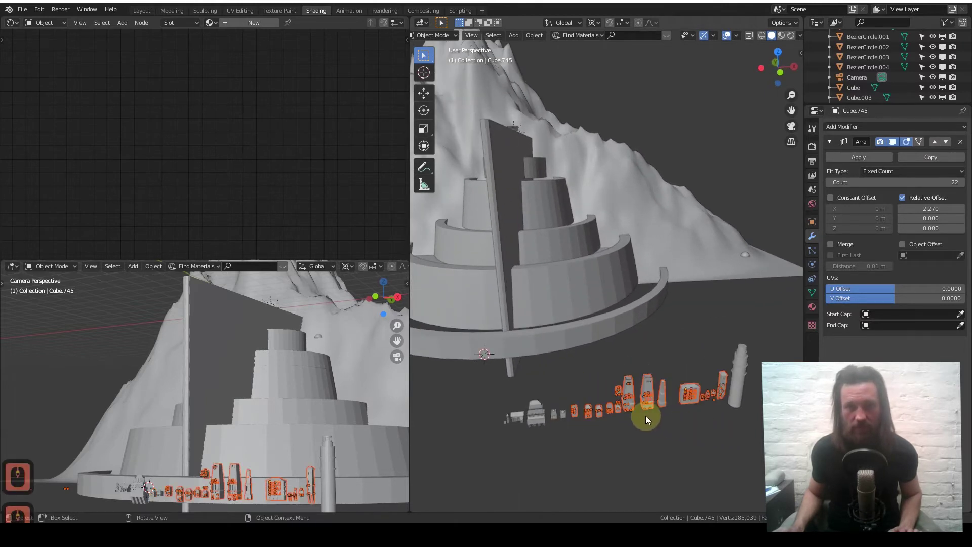
middle_drag(661, 401, 567, 428)
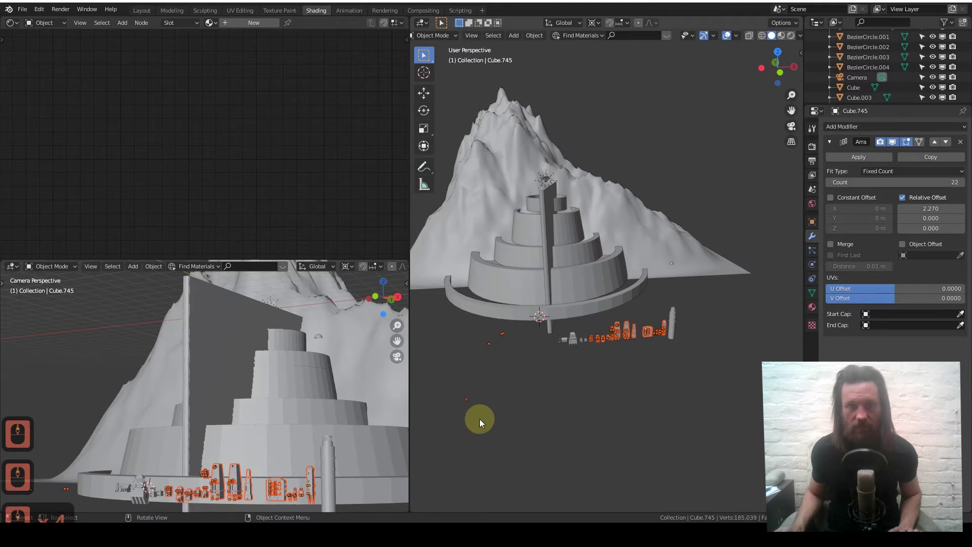
scroll(564, 362, up, 4)
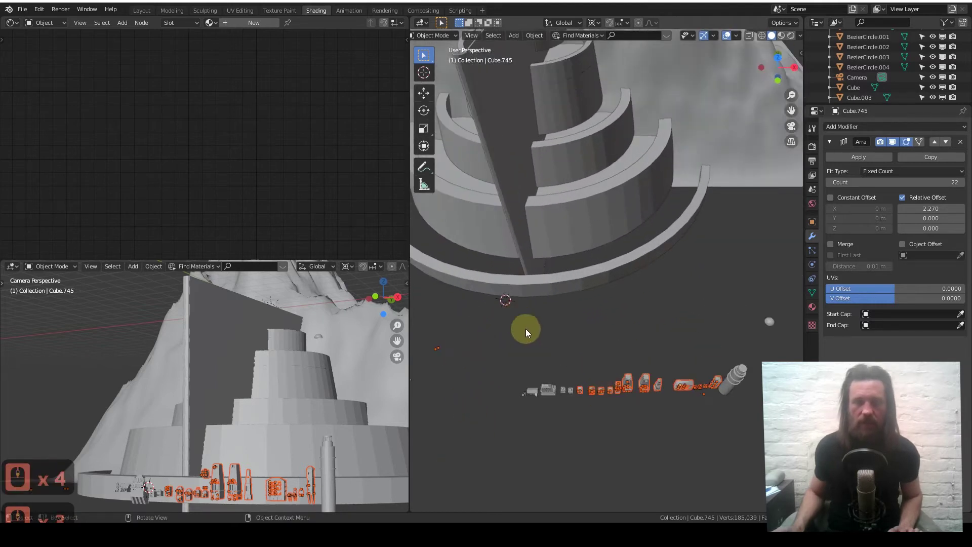
scroll(641, 396, up, 3)
From the top view, select the wide multi-storey building near the row's start and move it inside the outer ring wall
key(7)
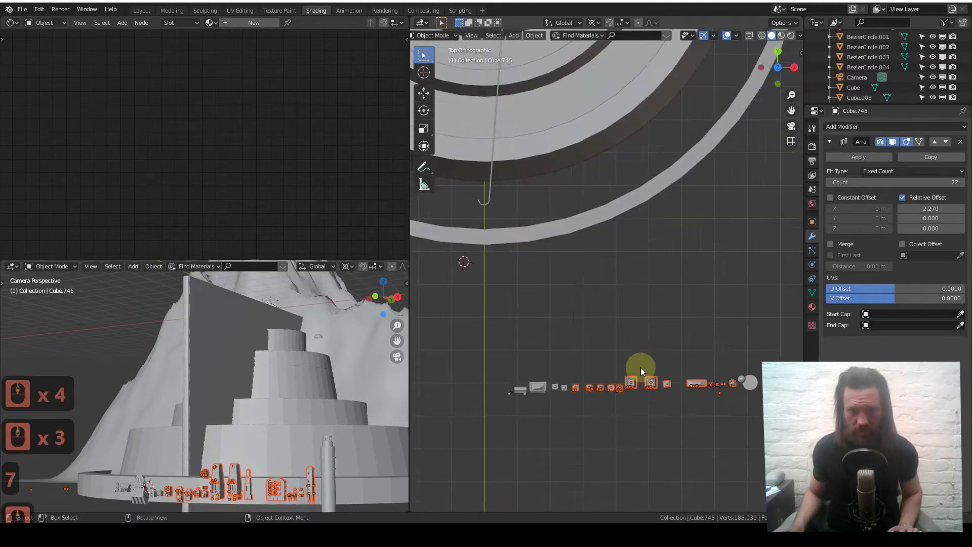
scroll(640, 367, up, 5)
shift+middle_drag(639, 387, 700, 248)
shift+middle_drag(543, 394, 584, 346)
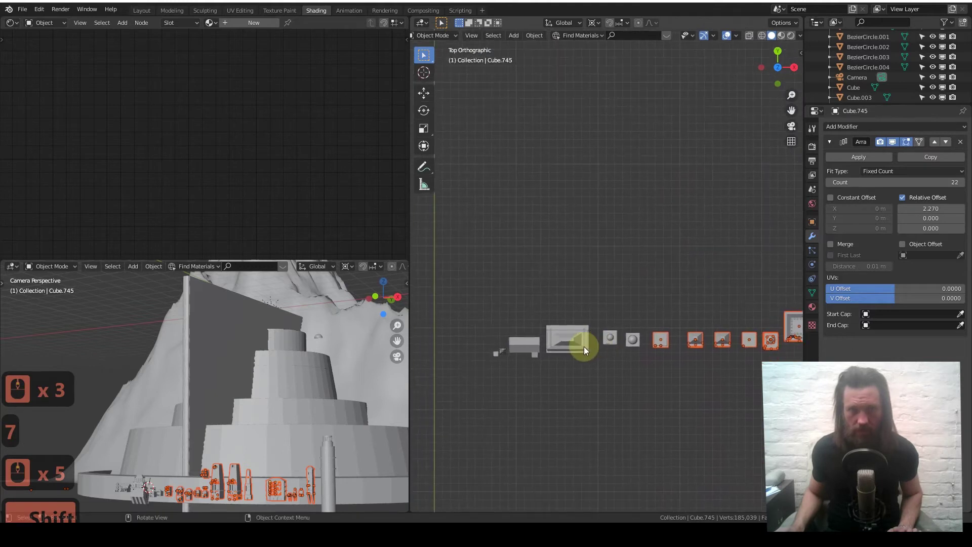
scroll(540, 387, up, 3)
shift+middle_drag(540, 388, 551, 312)
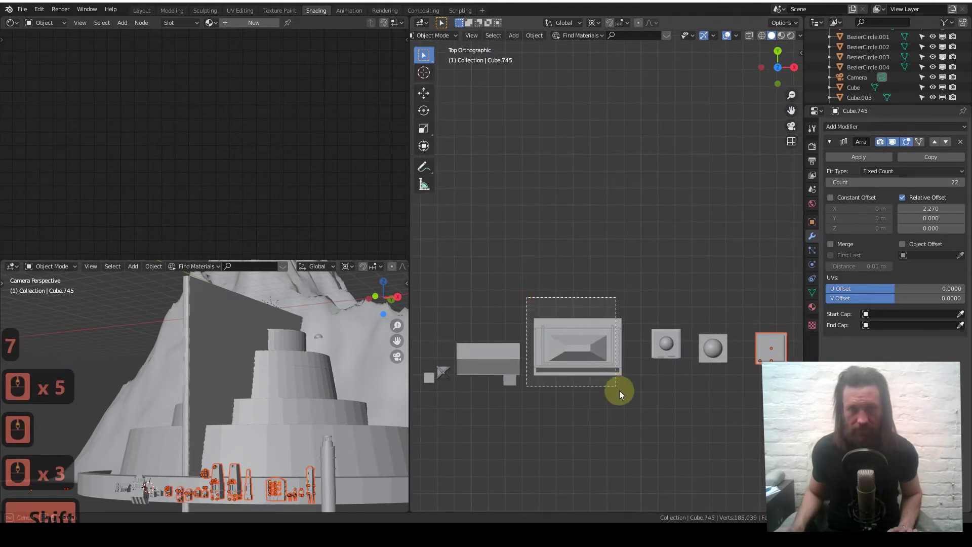
drag(618, 390, 632, 391)
scroll(618, 323, down, 9)
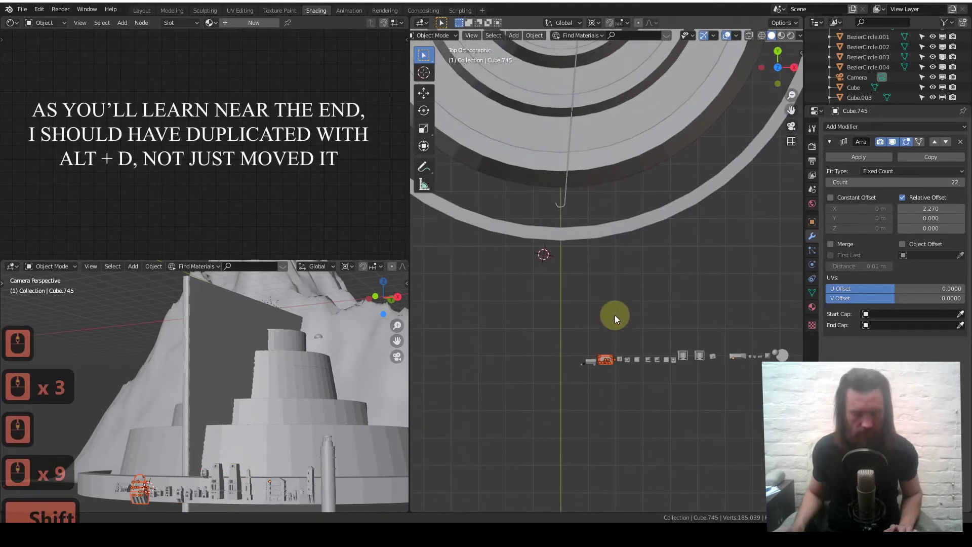
key(g)
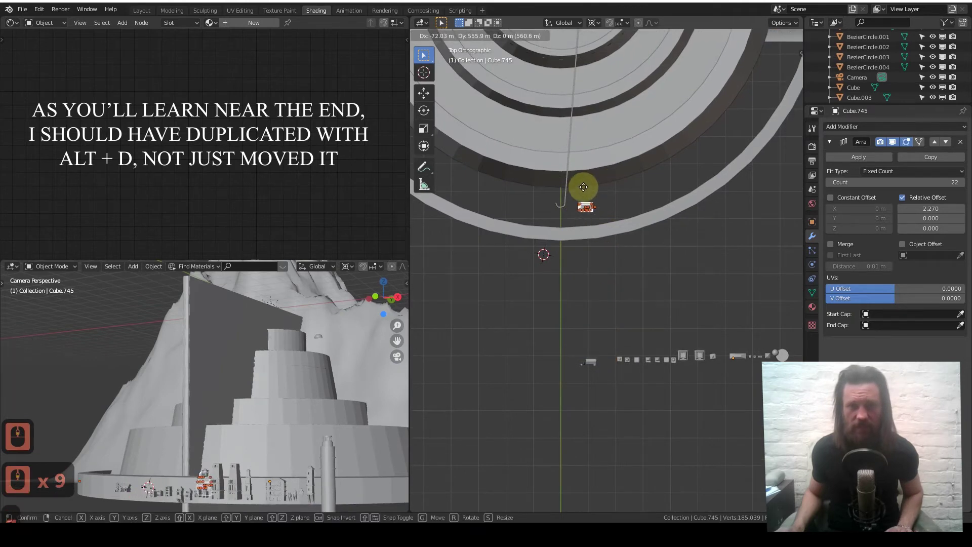
click(583, 187)
In the camera view, move the wide building upward so its lower storeys rise above the ring wall's edge
shift+middle_drag(269, 488, 280, 385)
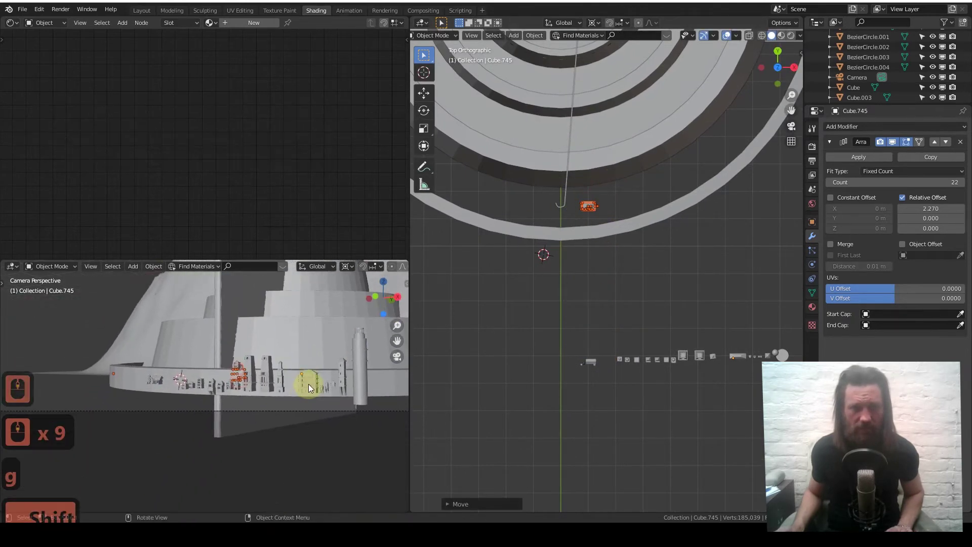
scroll(303, 383, up, 4)
scroll(297, 369, up, 3)
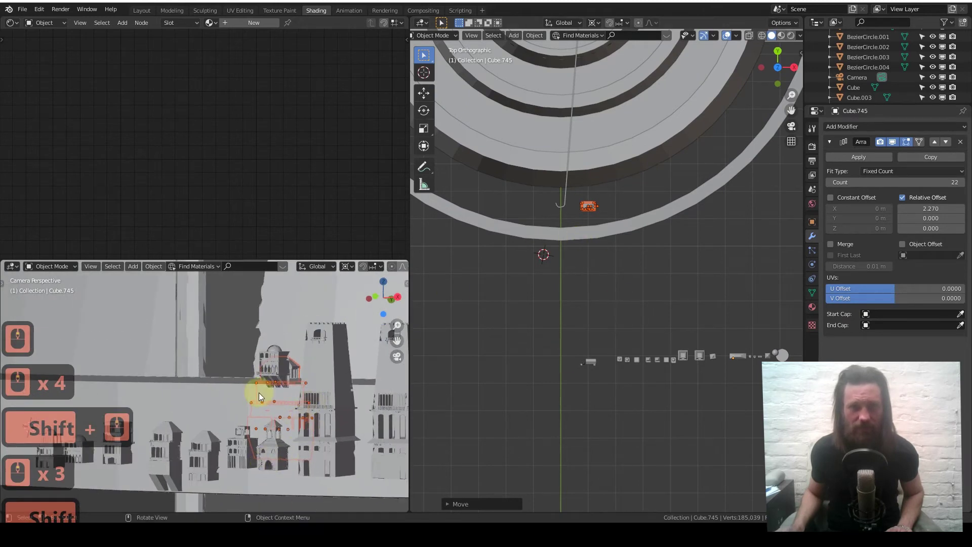
key(g)
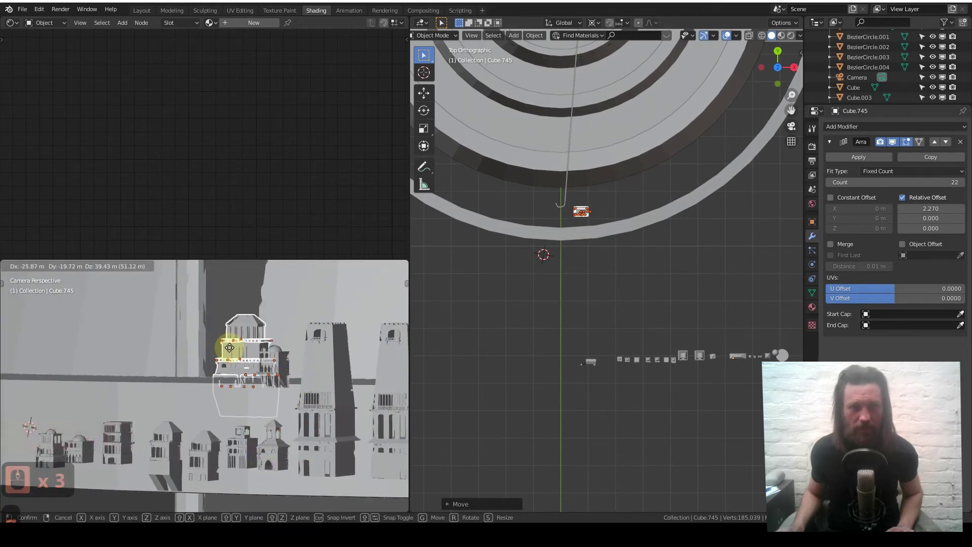
click(248, 347)
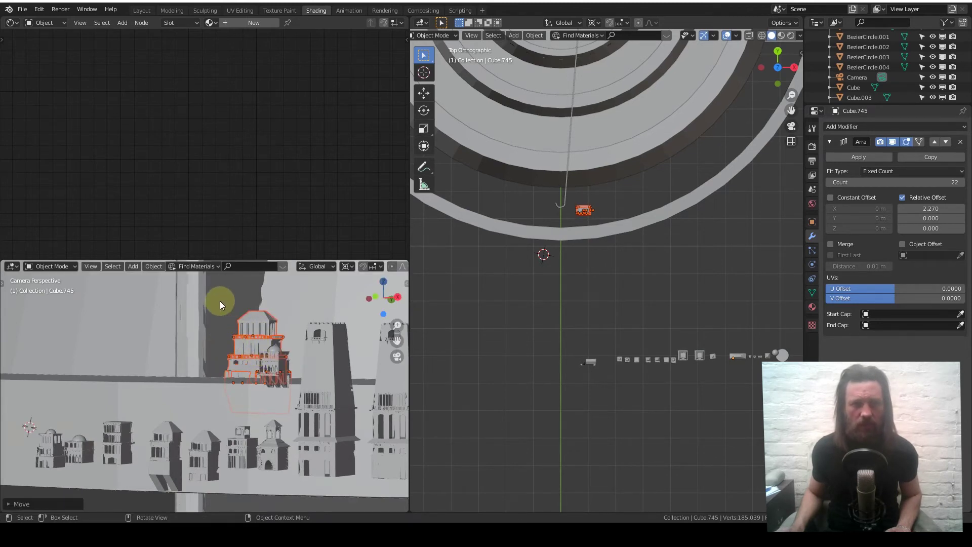
Preview the placed building in the camera view with rendered shading, and return to solid shading
middle_drag(220, 301, 217, 351)
scroll(216, 351, up, 5)
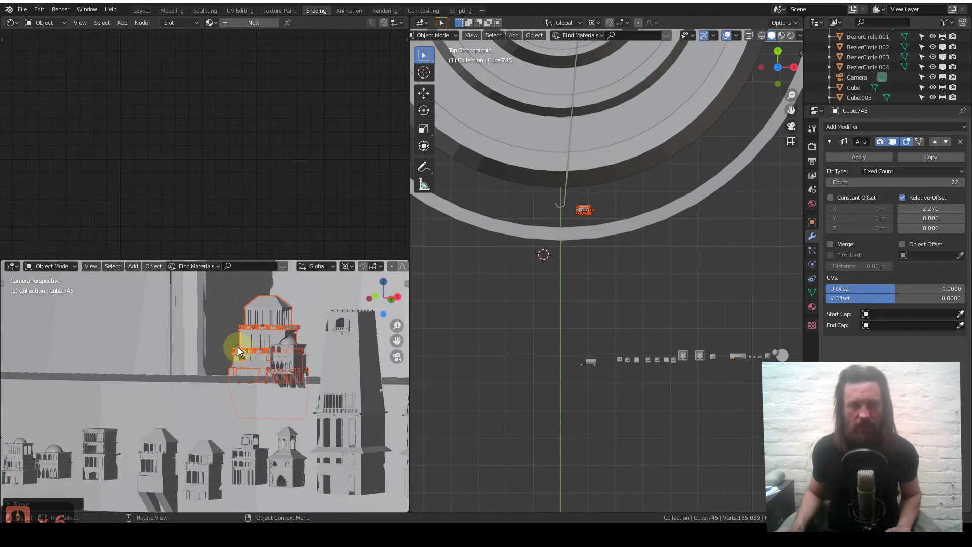
scroll(311, 266, down, 14)
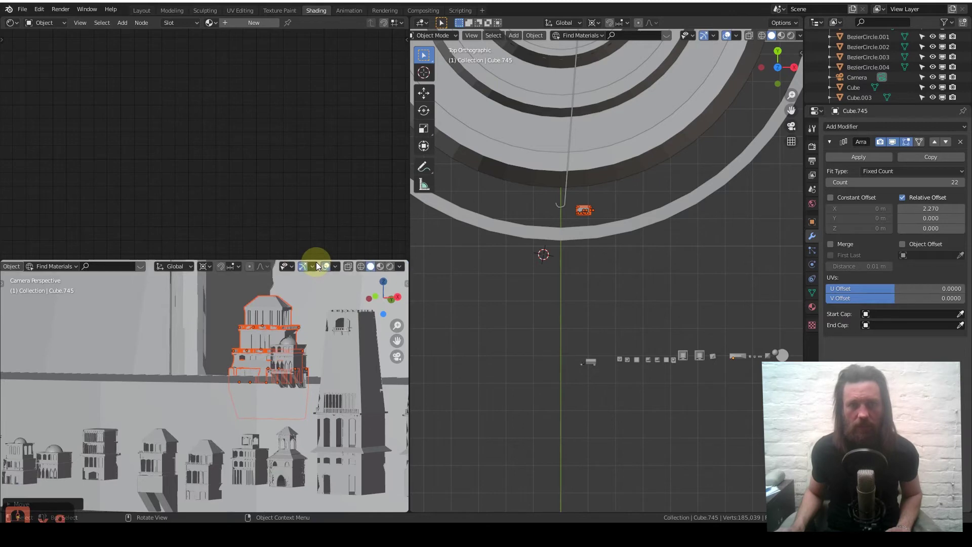
click(390, 267)
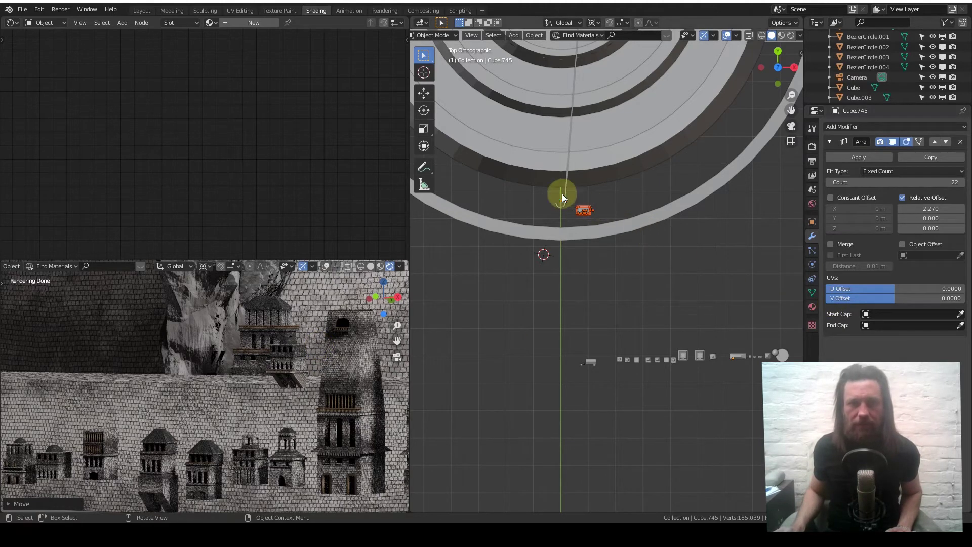
click(371, 267)
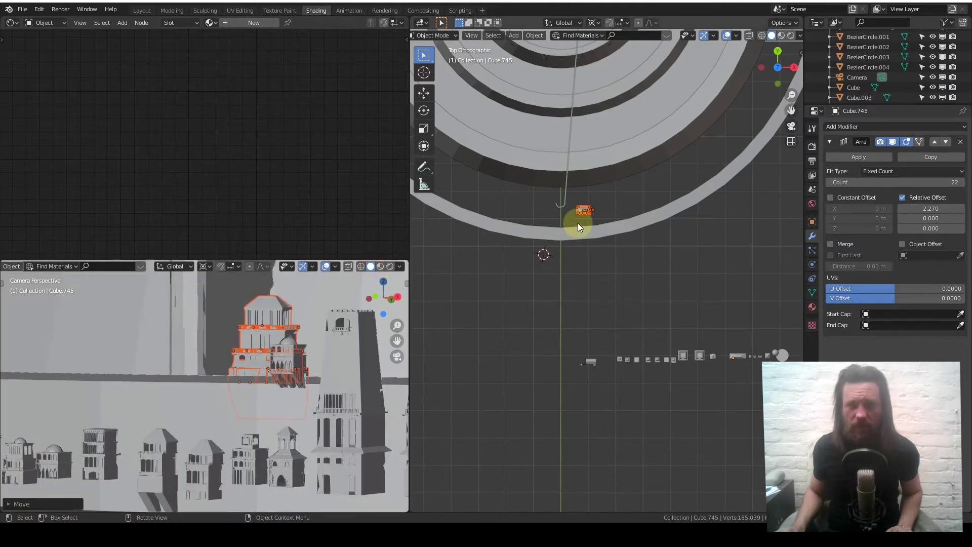
Move the wide building back against the lowest tier's wall and rotate it slightly to follow the curve
key(g)
click(578, 194)
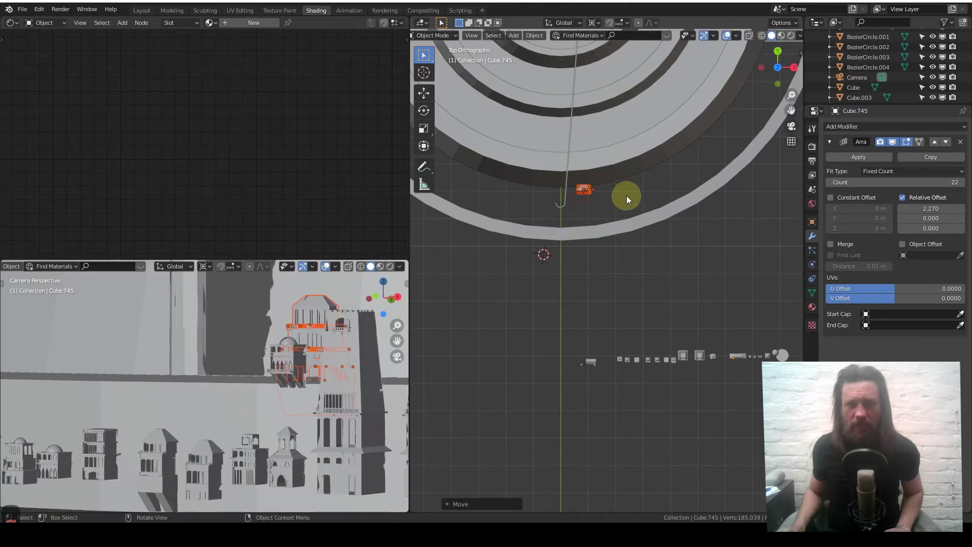
key(r)
key(r)
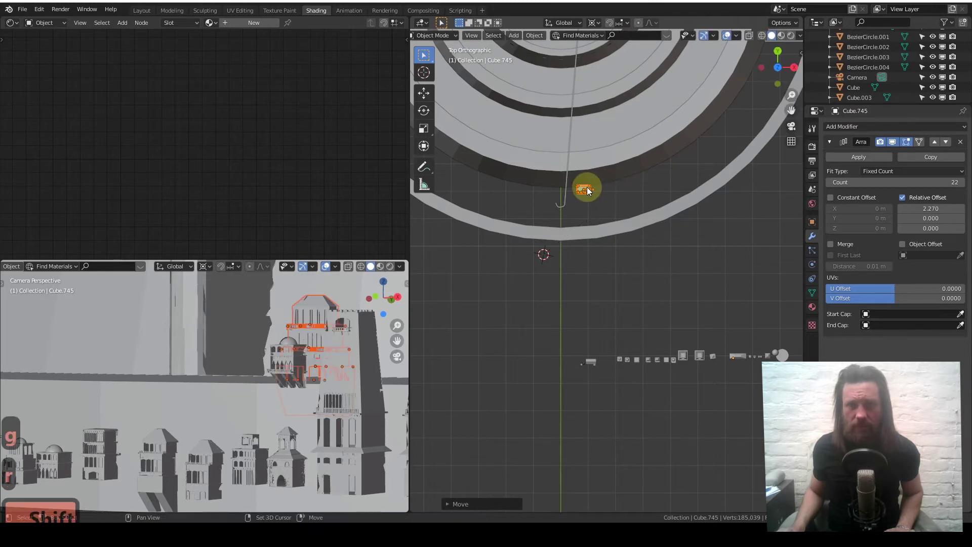
key(r)
click(620, 160)
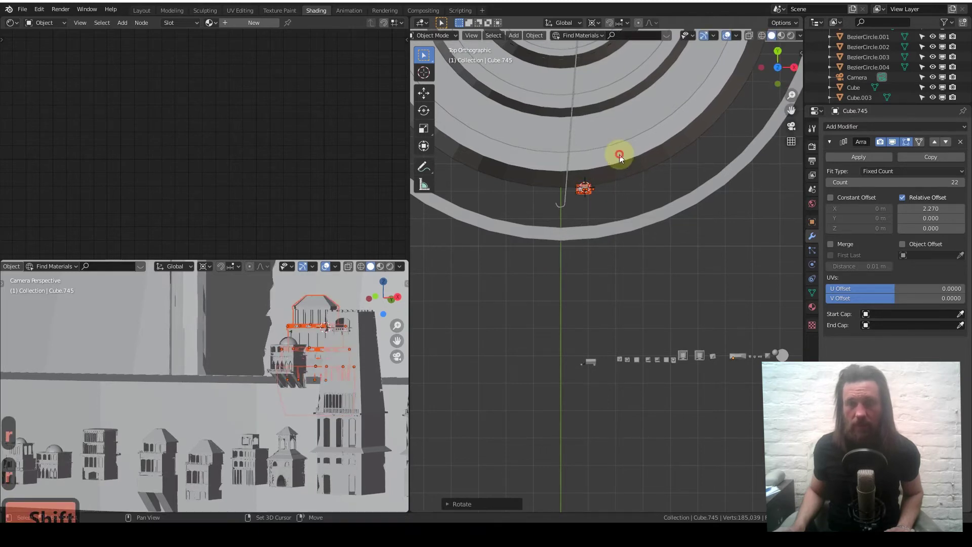
Select the second of the two large square towers in the row and move it inside the ring wall beside the wide building
shift+scroll(612, 293, down, 3)
scroll(597, 311, up, 5)
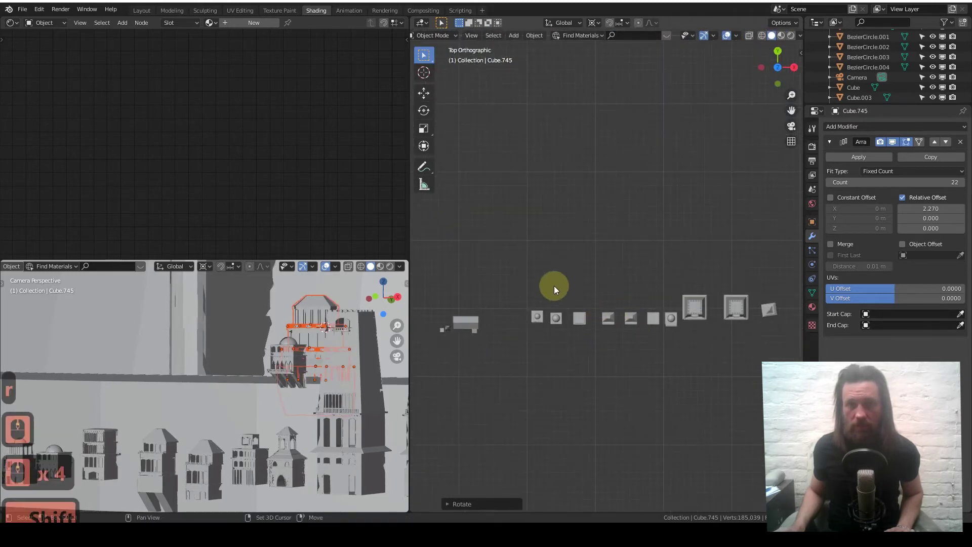
shift+scroll(634, 238, down, 4)
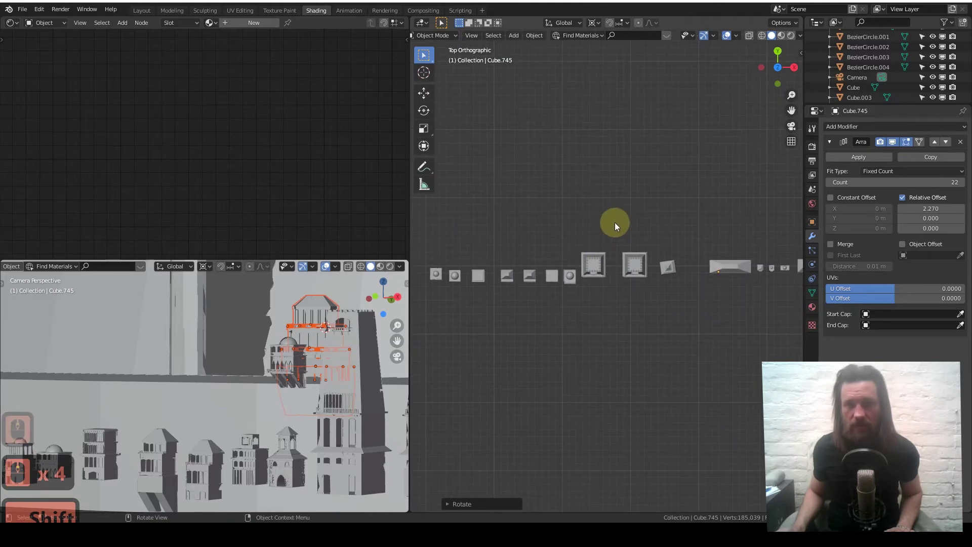
drag(615, 226, 651, 286)
scroll(603, 221, down, 2)
shift+middle_drag(603, 221, 664, 346)
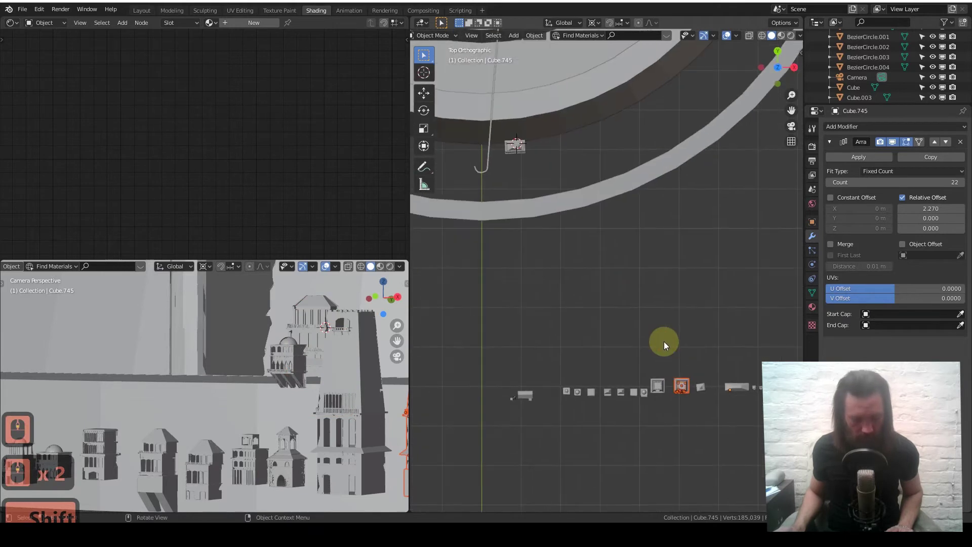
key(g)
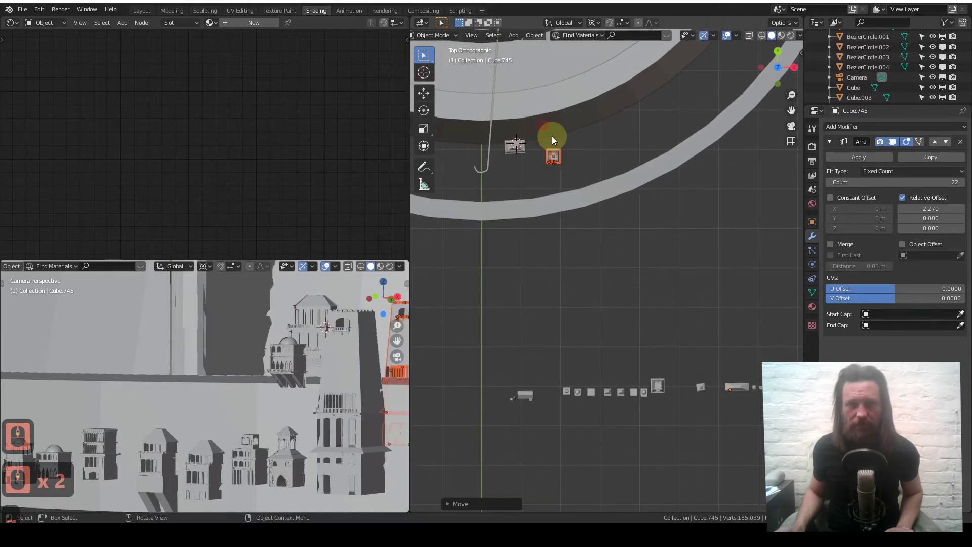
click(568, 166)
shift+middle_drag(571, 168, 507, 189)
In the camera view, raise the square tower along Z so more of it stands above the ring wall
shift+middle_drag(372, 317, 284, 350)
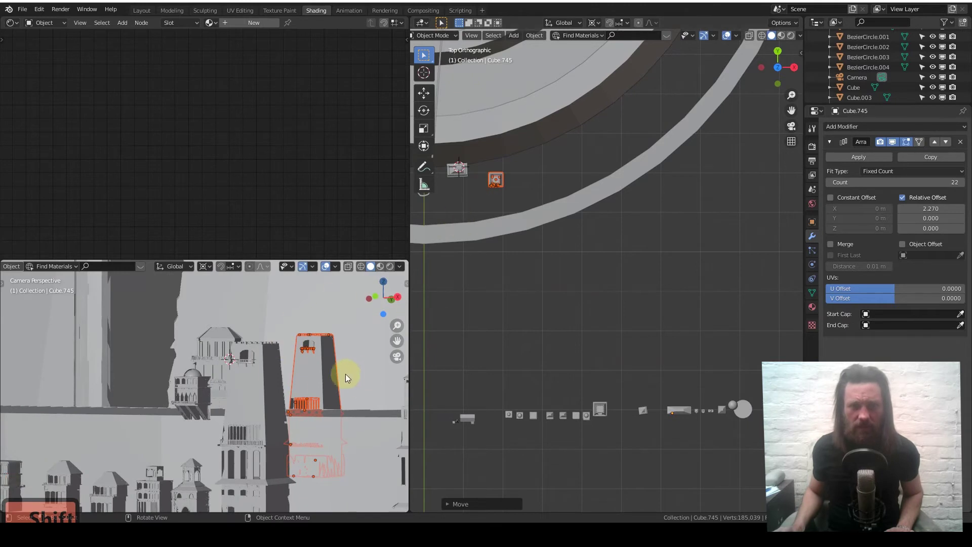
shift+click(329, 382)
key(g)
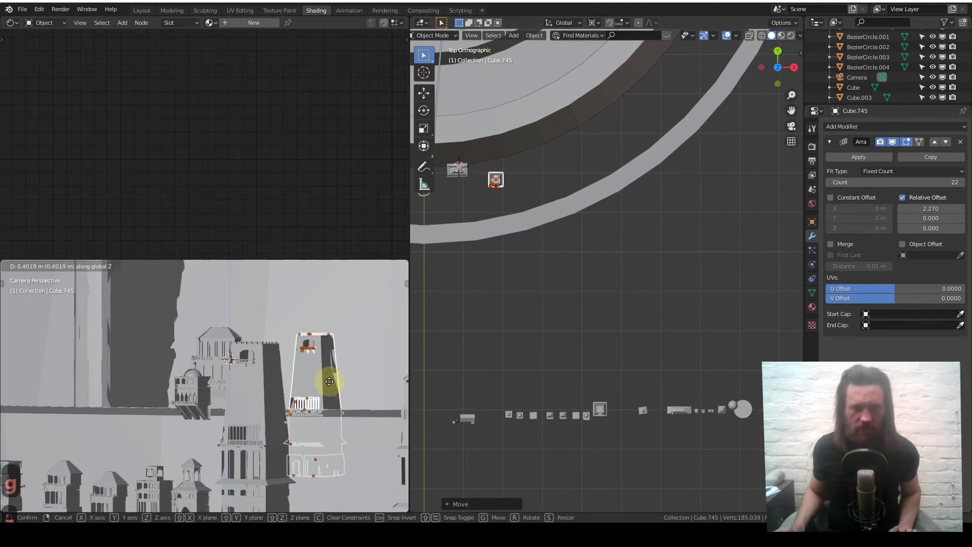
click(332, 348)
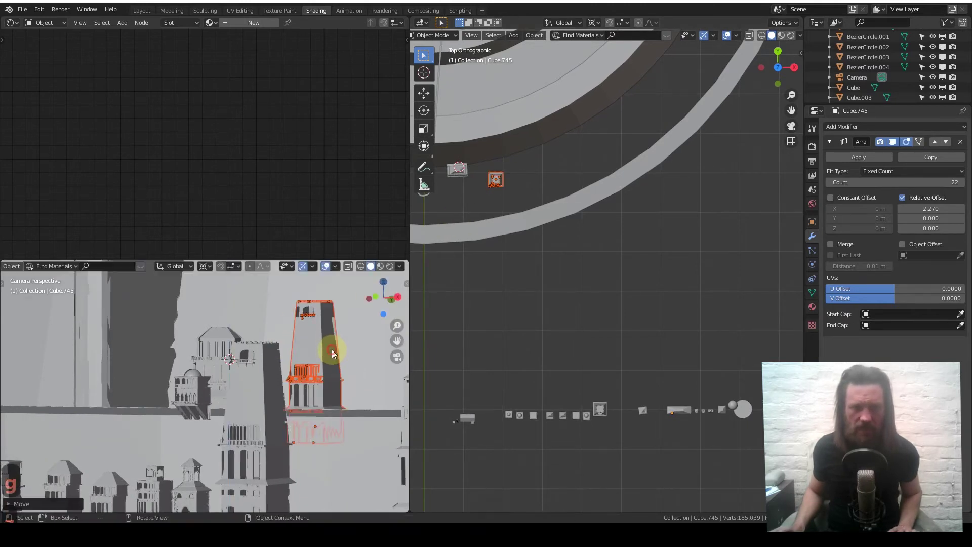
Select all the remaining buildings in the row and raise them along Z, high above the city and out of the camera's view
scroll(304, 387, down, 5)
scroll(576, 327, down, 5)
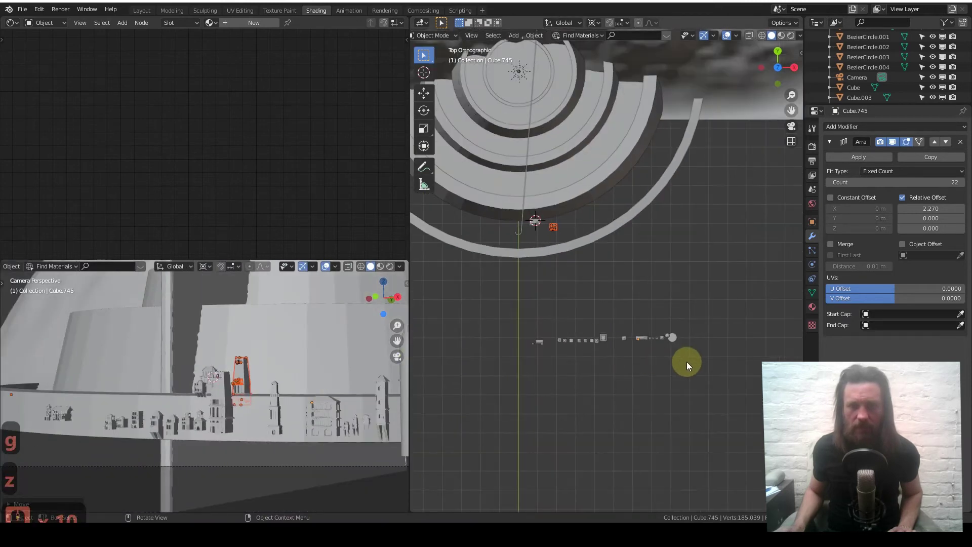
drag(687, 361, 485, 312)
mouse_move(595, 339)
middle_down()
mouse_move(606, 284)
mouse_move(596, 323)
middle_up()
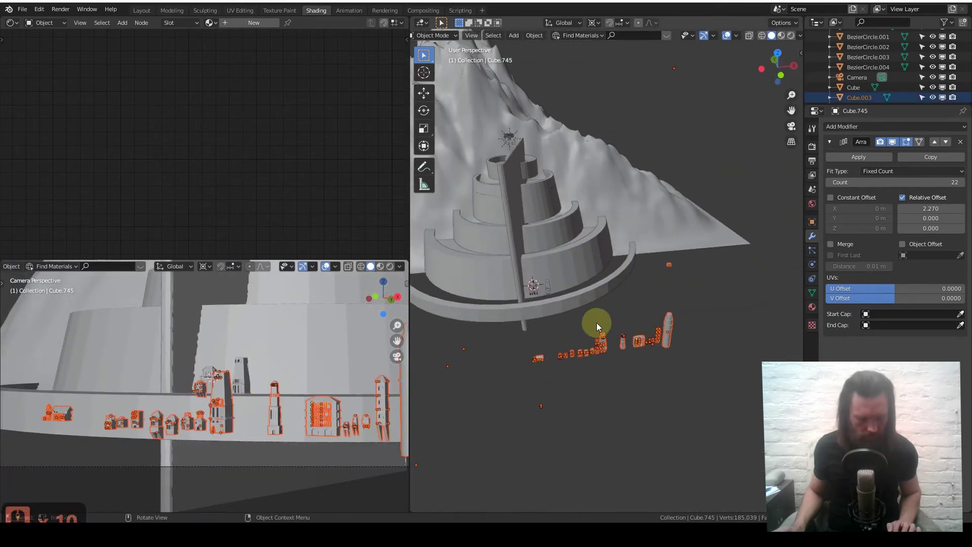
key(g)
key(z)
click(611, 138)
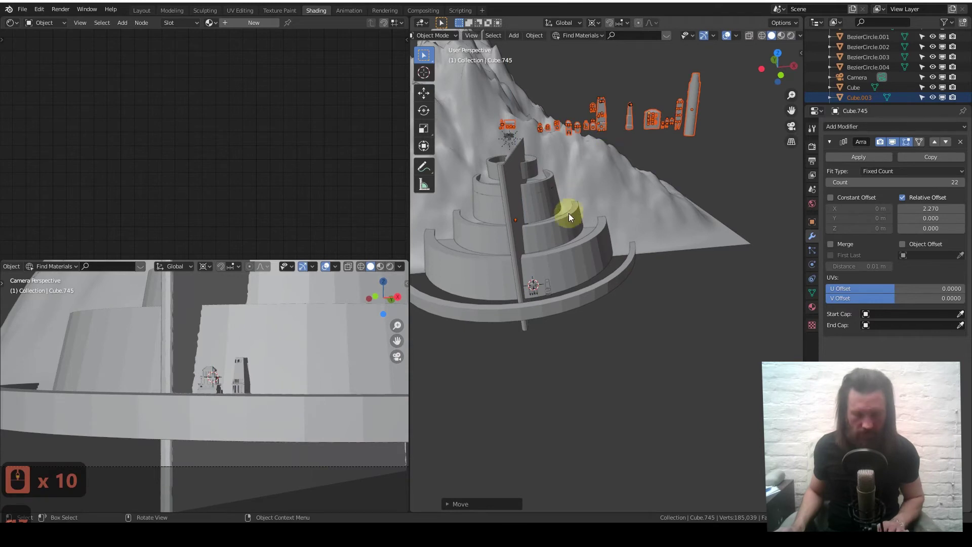
Select the tall round tower at the end of the building row and move it to the outer edge of the lowest tier
key(KP_7)
key(KP_7)
scroll(633, 331, up, 6)
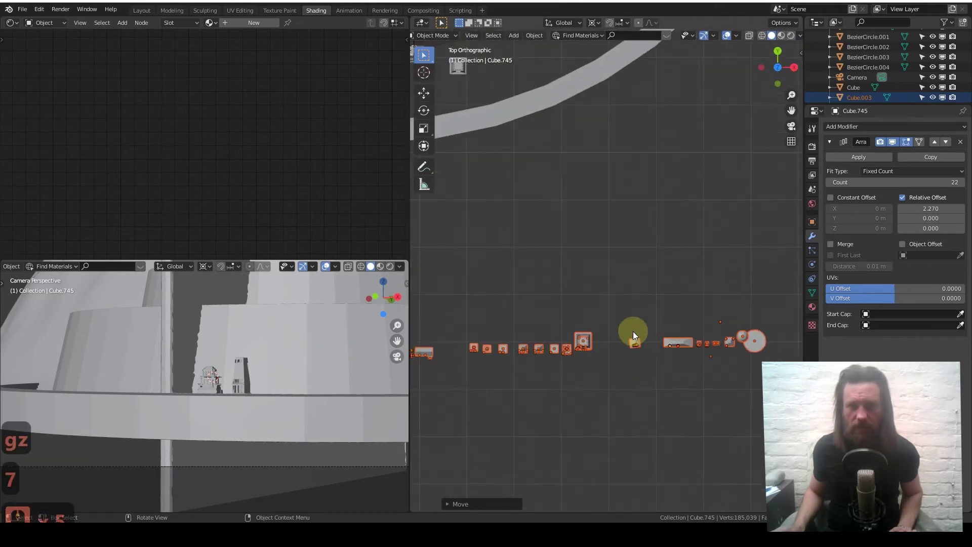
shift+middle_drag(633, 331, 572, 327)
scroll(593, 326, up, 2)
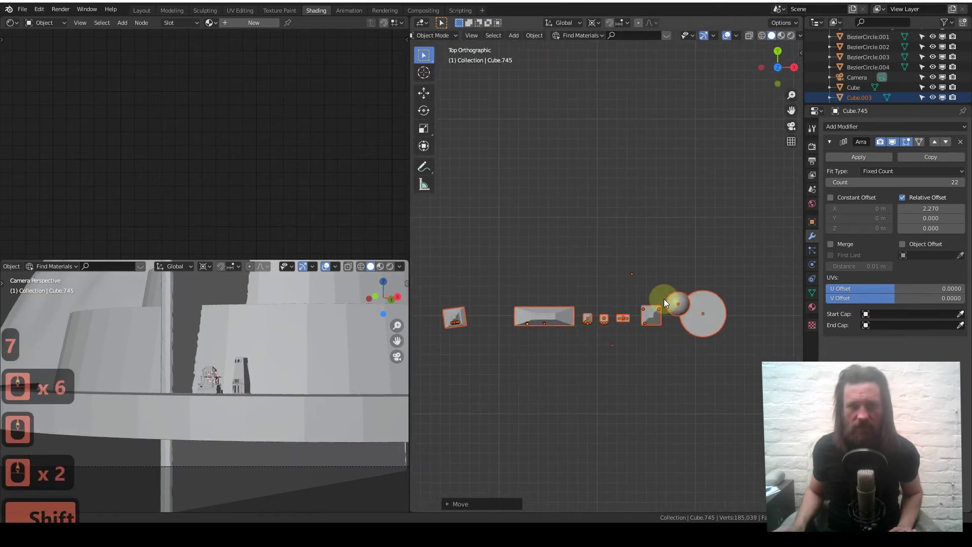
shift+middle_drag(663, 299, 625, 323)
drag(625, 323, 569, 252)
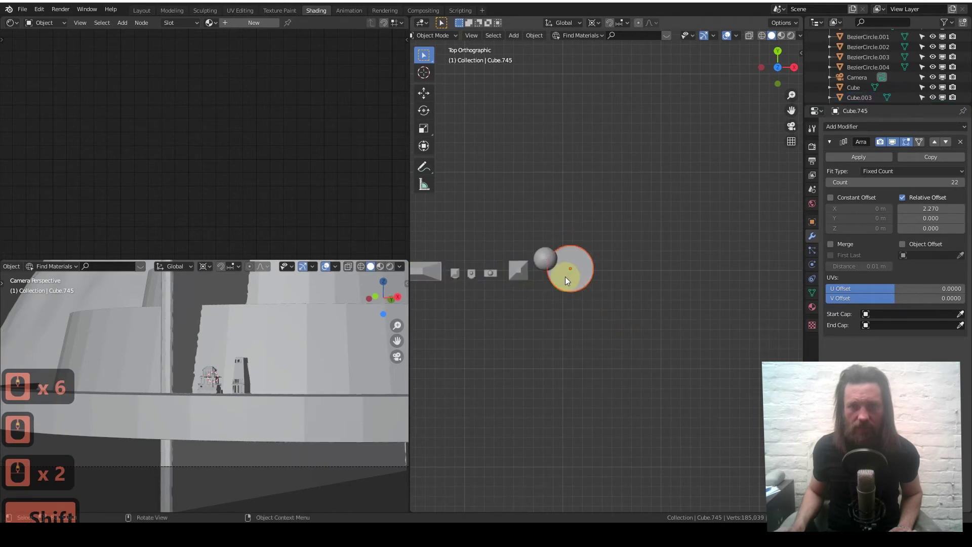
middle_drag(565, 277, 569, 230)
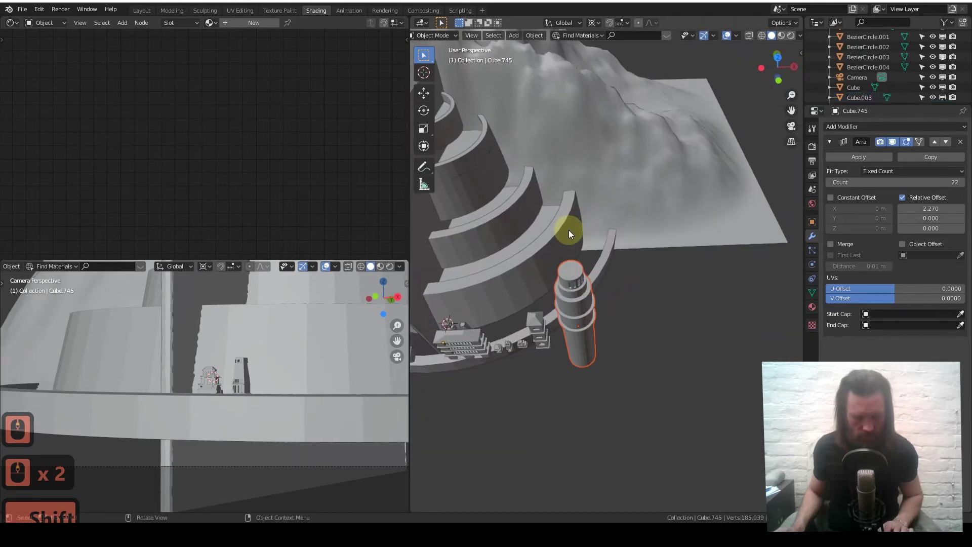
key(KP_7)
scroll(359, 348, down, 2)
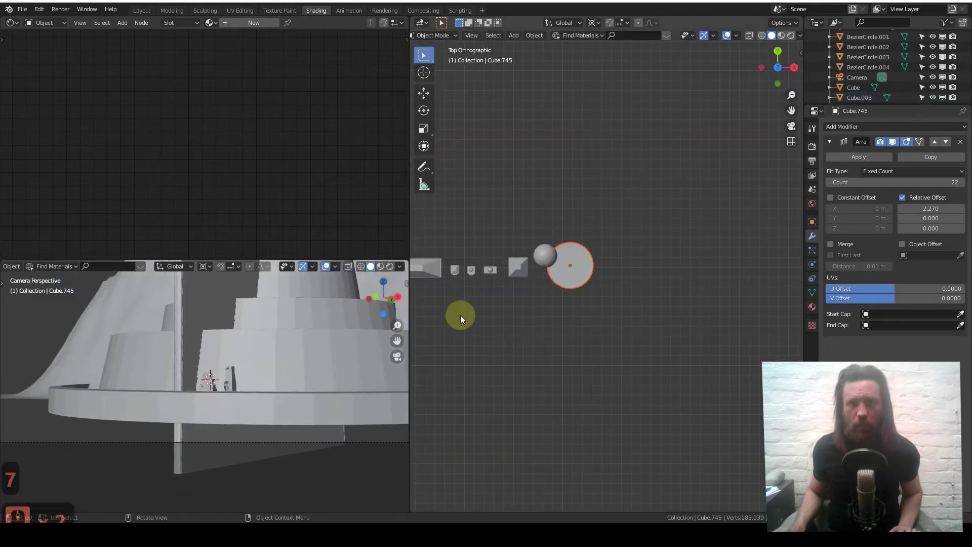
scroll(528, 281, down, 9)
shift+scroll(526, 230, up, 3)
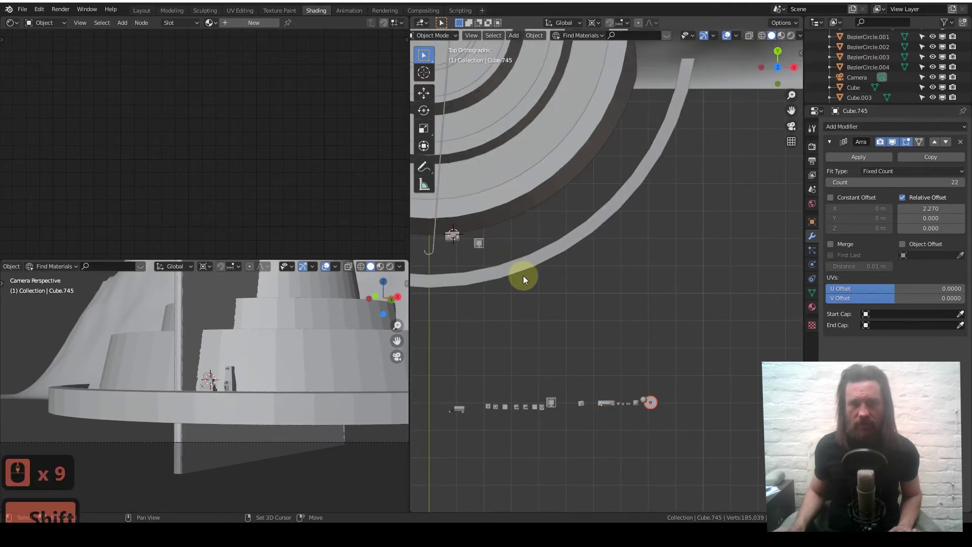
shift+middle_drag(523, 275, 548, 194)
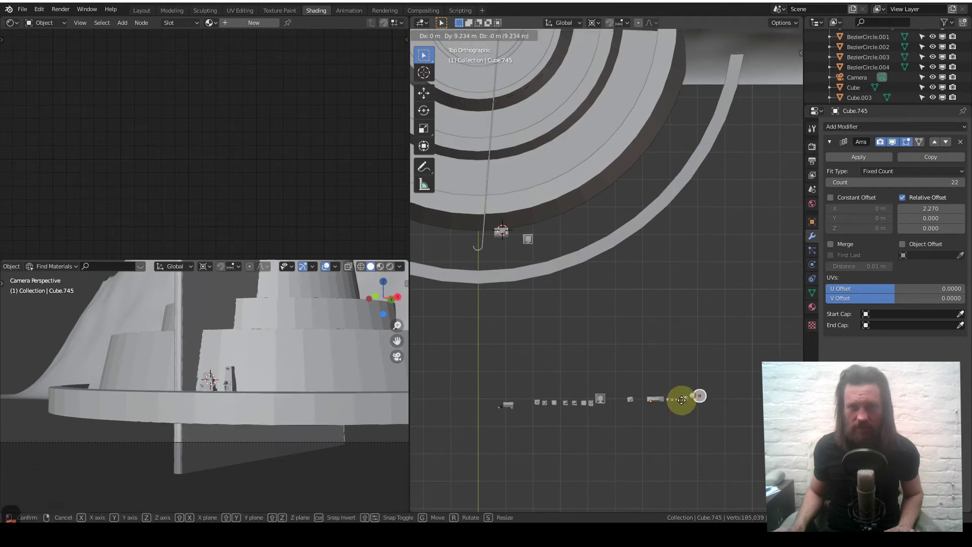
drag(679, 406, 573, 190)
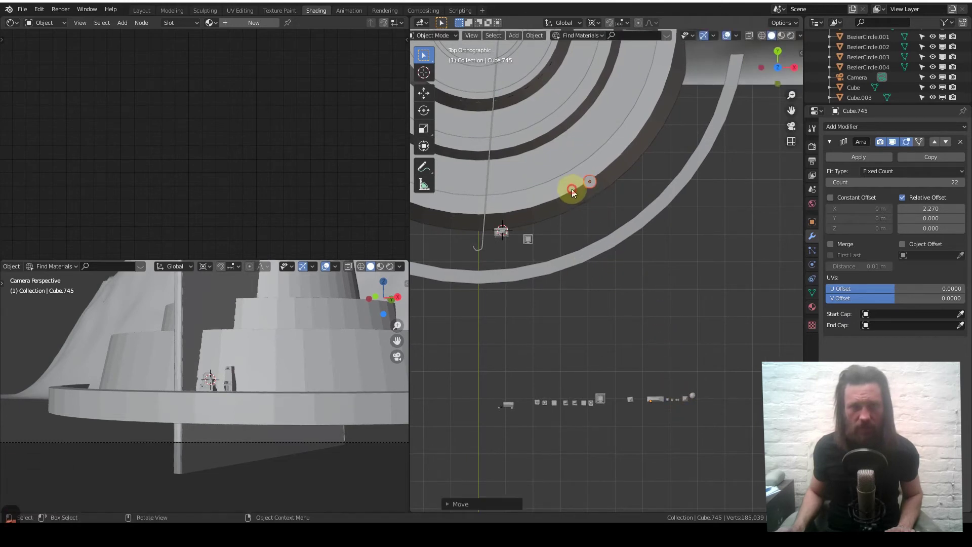
In the camera view, lower the round tower along Z until it stands in front of the tiers
scroll(297, 337, down, 6)
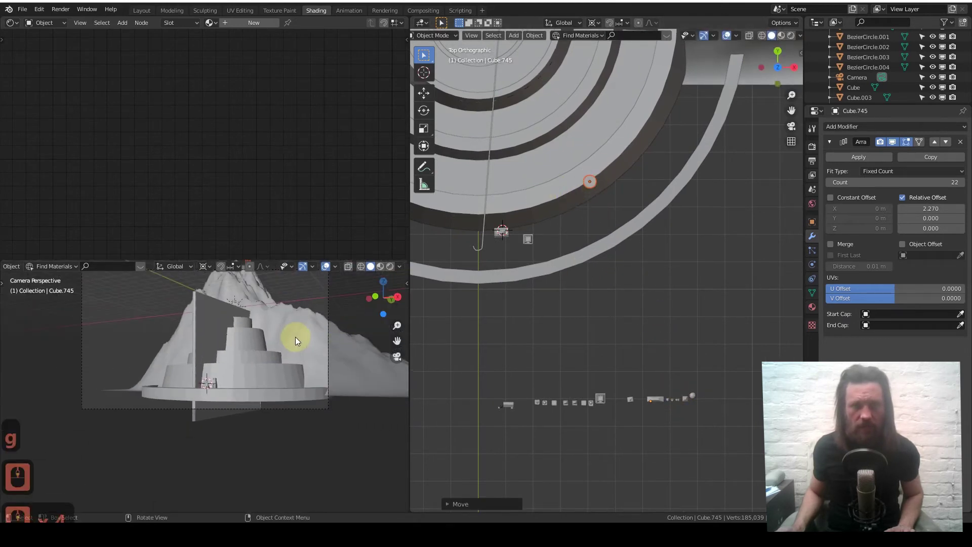
shift+middle_drag(275, 372, 278, 327)
key(g)
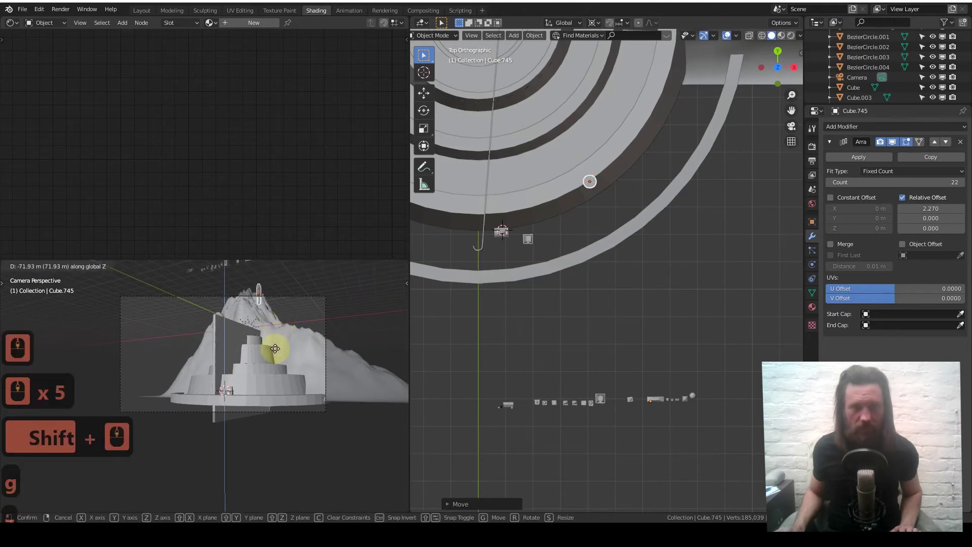
key(z)
click(285, 403)
Examine how the round tower's base sits relative to the top of the lowest tier
scroll(602, 169, up, 2)
scroll(602, 168, up, 4)
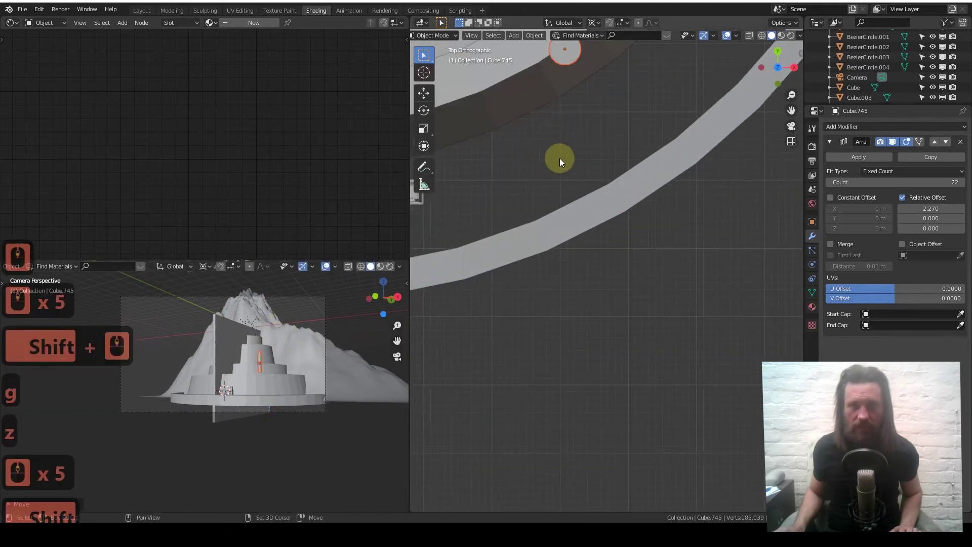
scroll(597, 181, up, 1)
scroll(290, 400, up, 8)
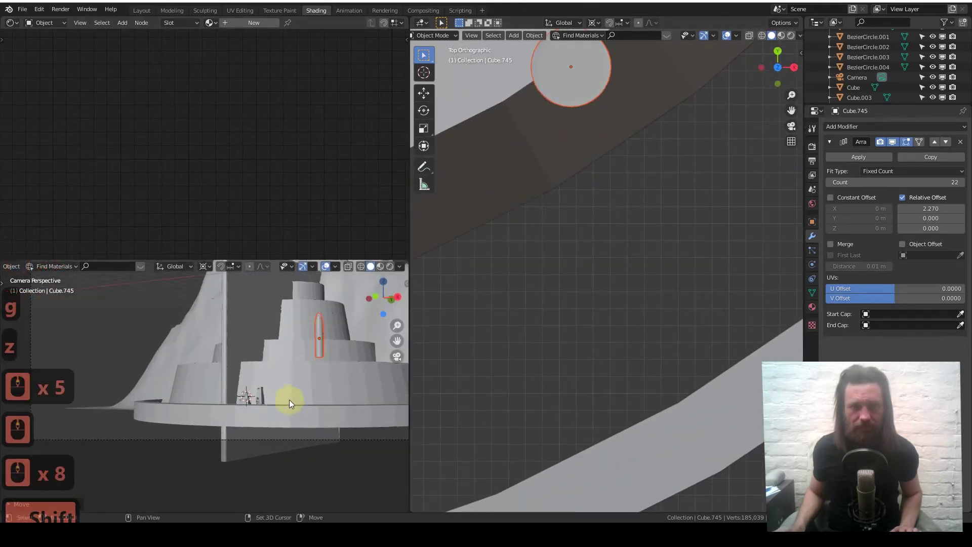
shift+middle_drag(290, 400, 312, 351)
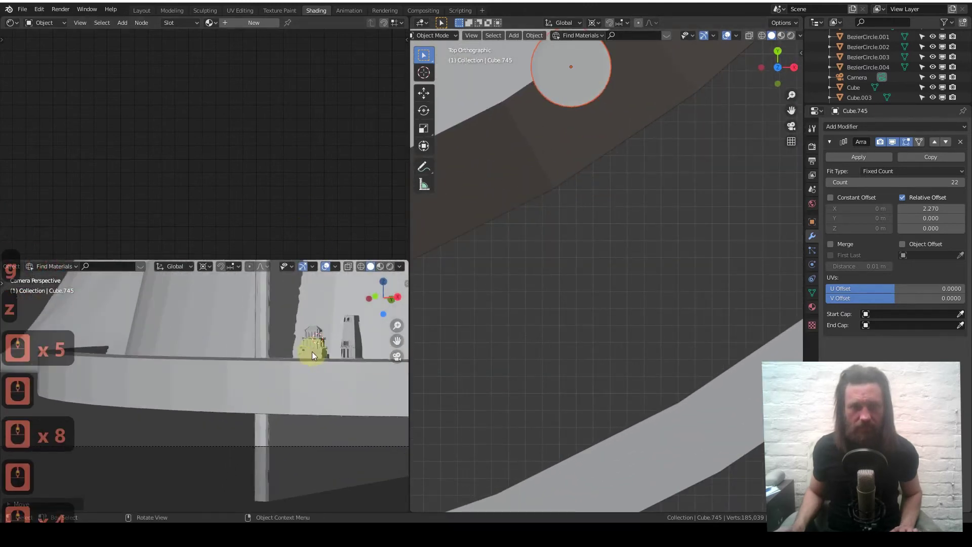
scroll(181, 364, up, 4)
scroll(262, 340, up, 2)
shift+middle_drag(181, 364, 214, 364)
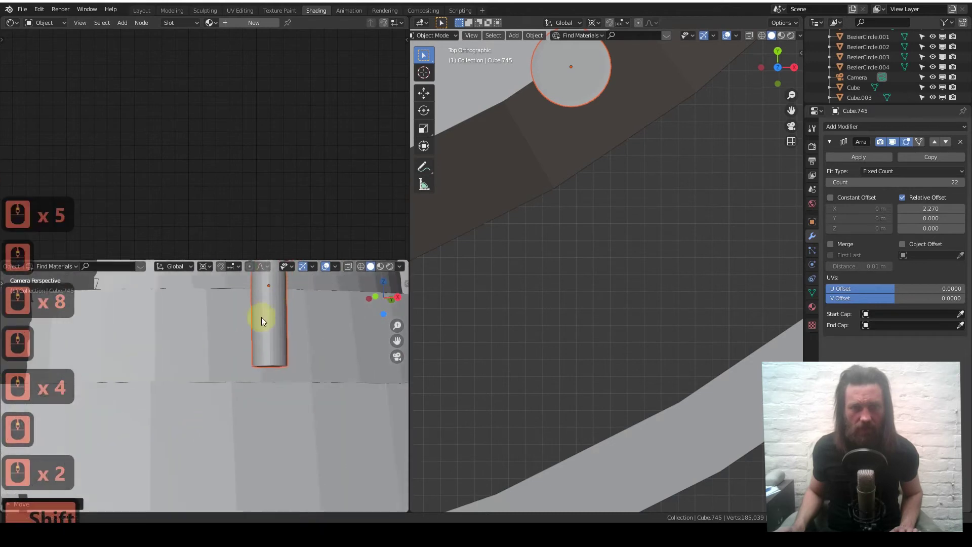
scroll(234, 387, up, 4)
scroll(214, 363, up, 2)
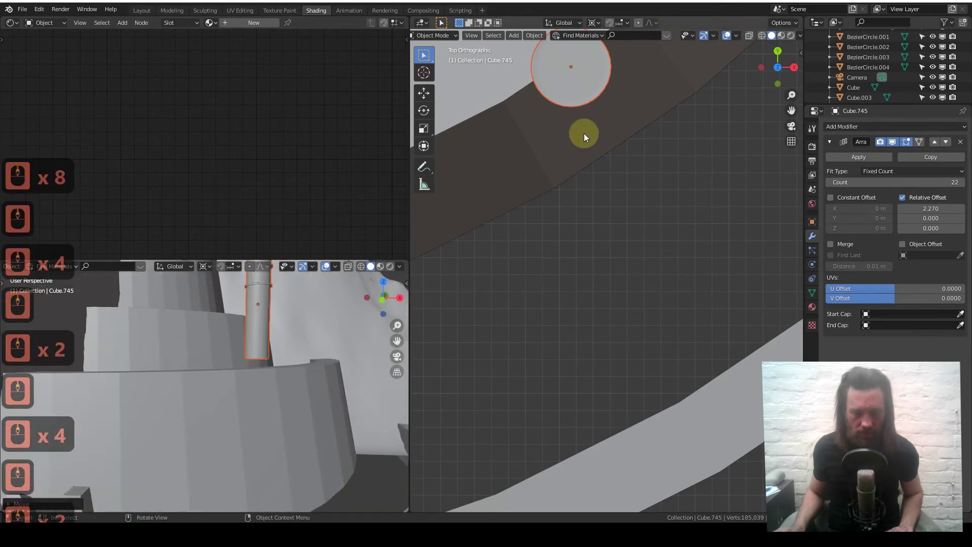
Undo the round tower's vertical move and return the lower viewport to Solid shading
key(z)
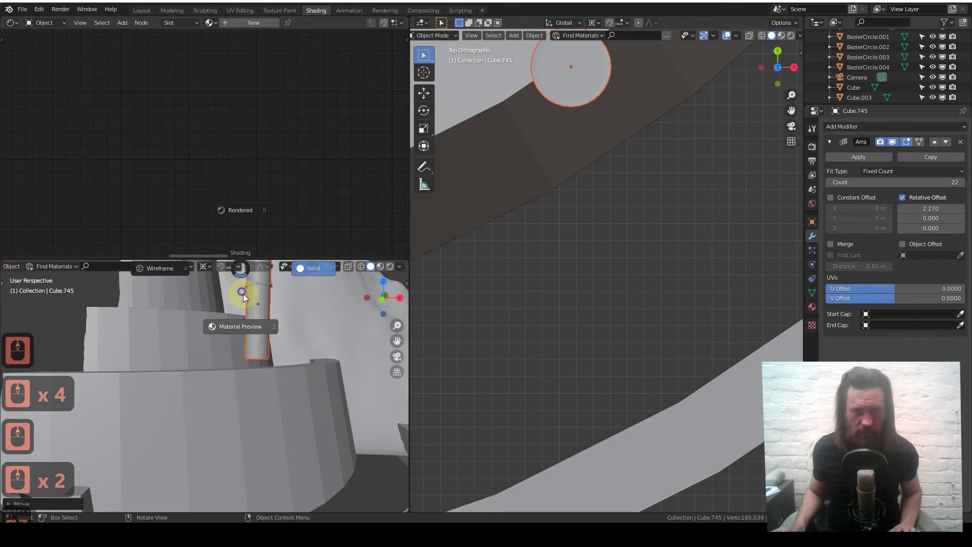
click(243, 294)
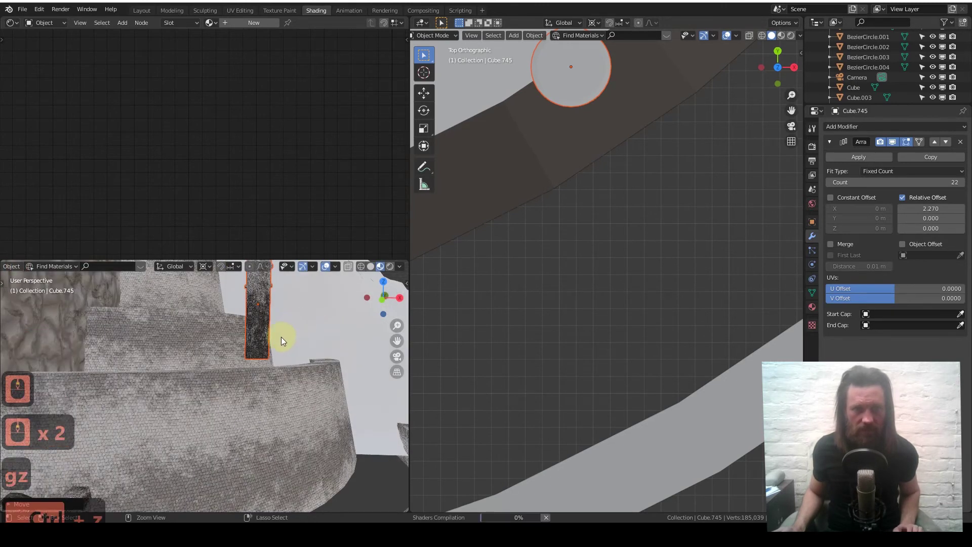
key(ctrl+z)
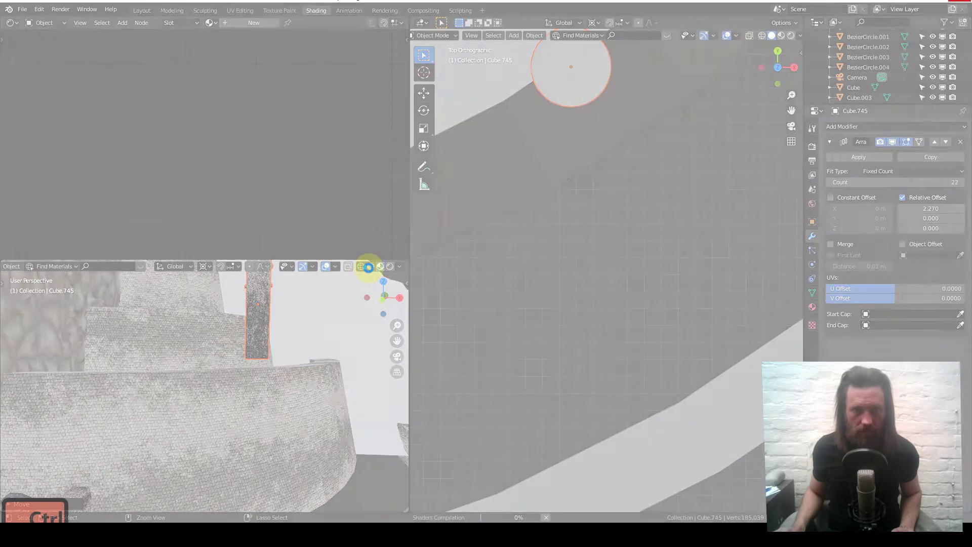
click(369, 267)
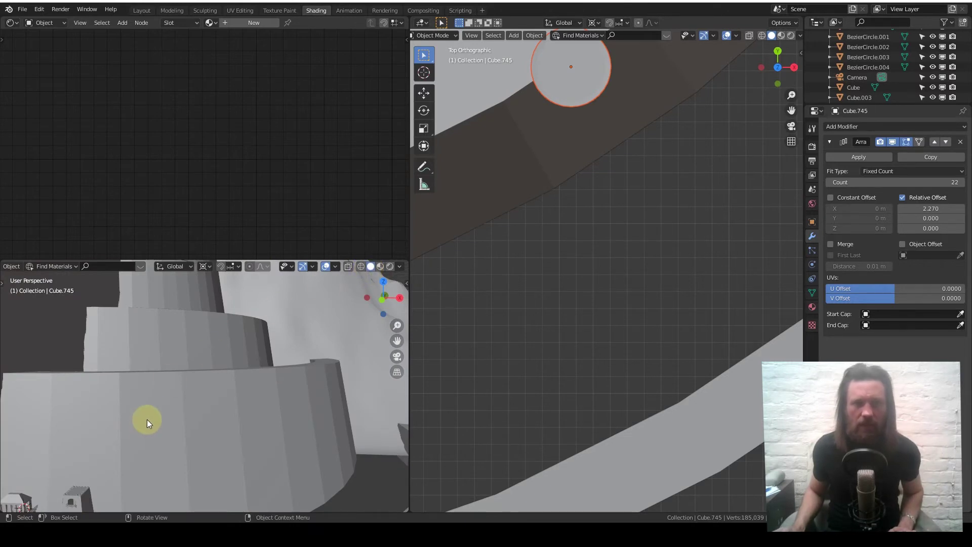
Lower the round tower along Z until its base reaches below the top edge of the lowest tier's wall
scroll(147, 417, down, 5)
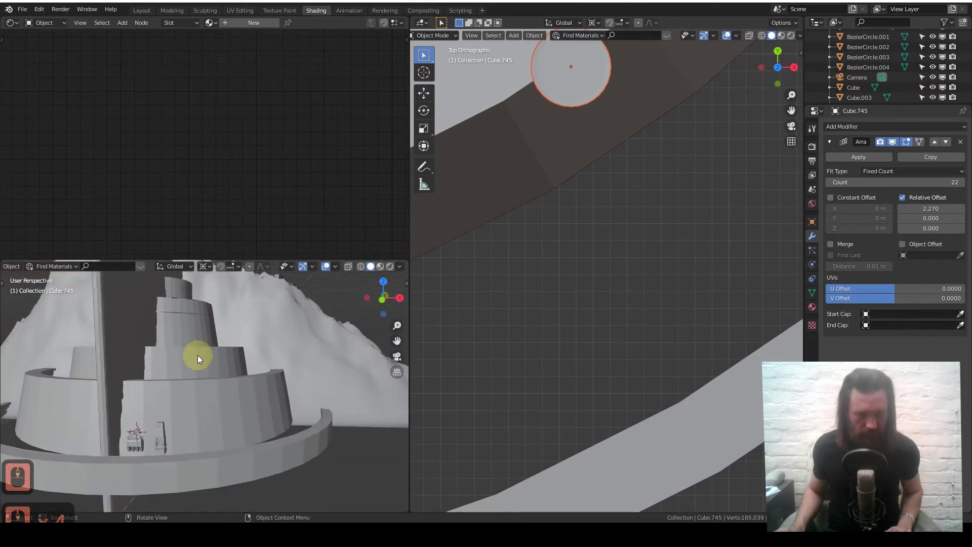
key(g)
key(z)
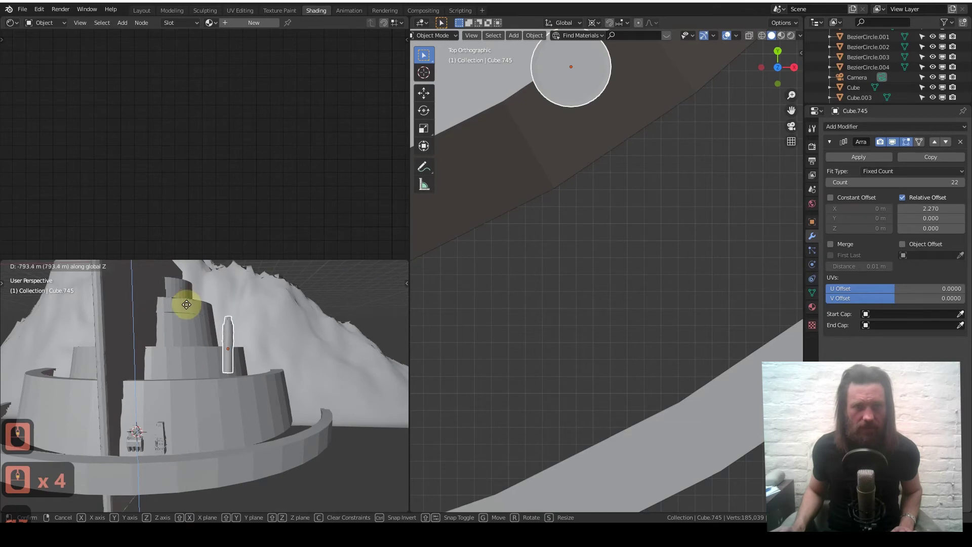
click(214, 372)
scroll(217, 399, up, 6)
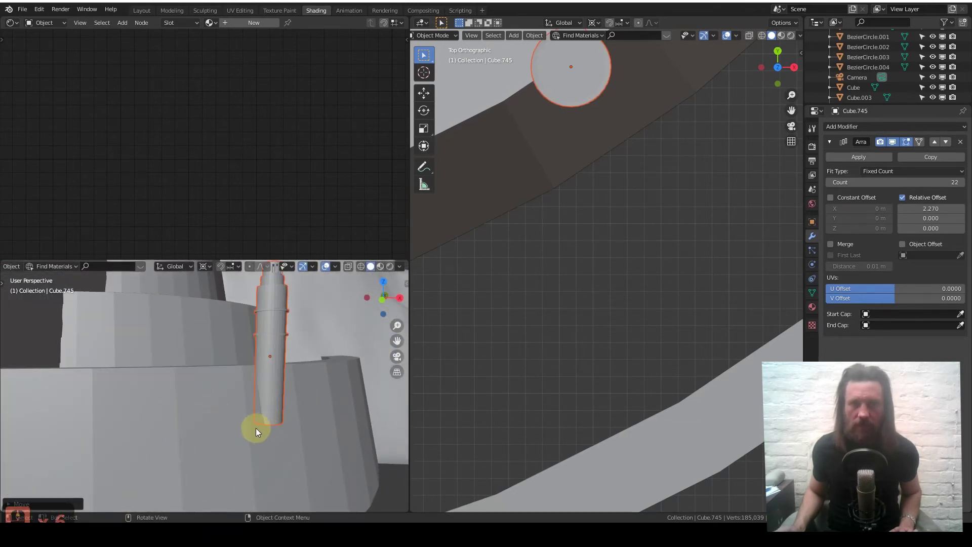
Move the round tower slightly inward in the top view so its lower part is embedded in the lowest tier's wall
shift+middle_drag(525, 181, 490, 319)
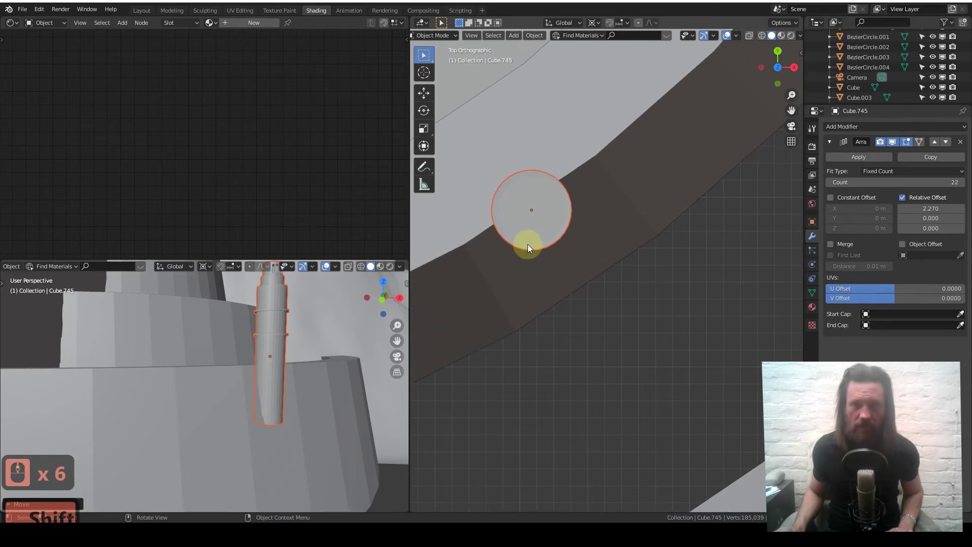
key(g)
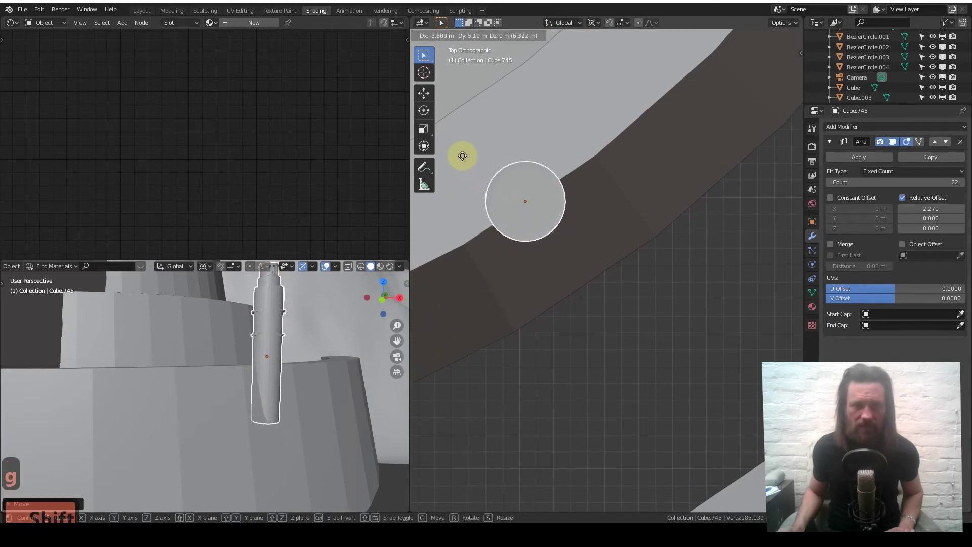
click(423, 92)
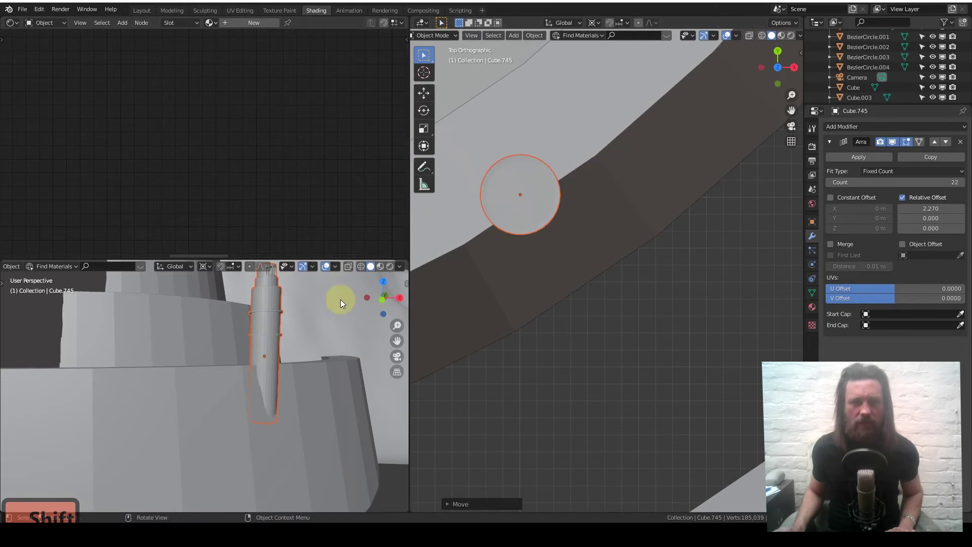
Through the camera view, lower the round tower about 55 m further along Z and check how it merges with the wall
click(397, 356)
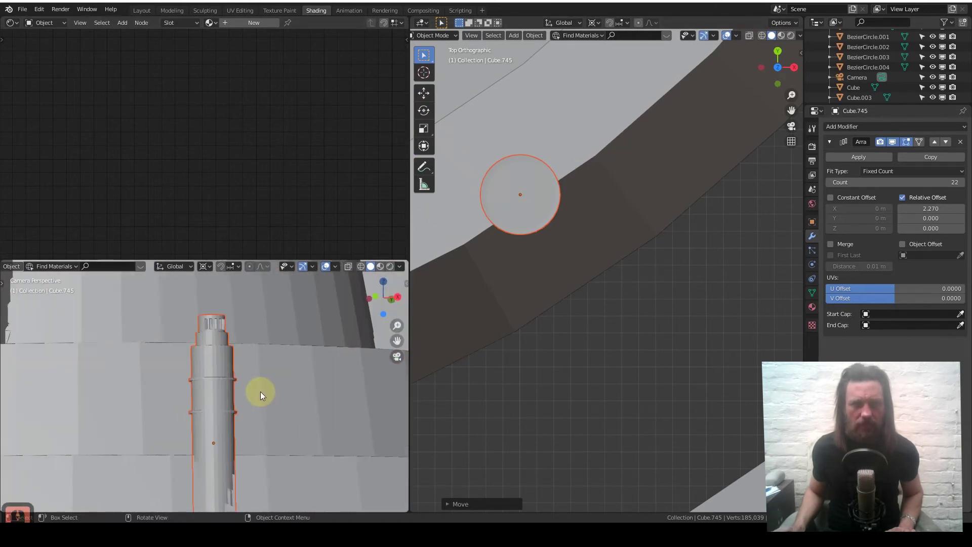
shift+scroll(275, 321, down, 3)
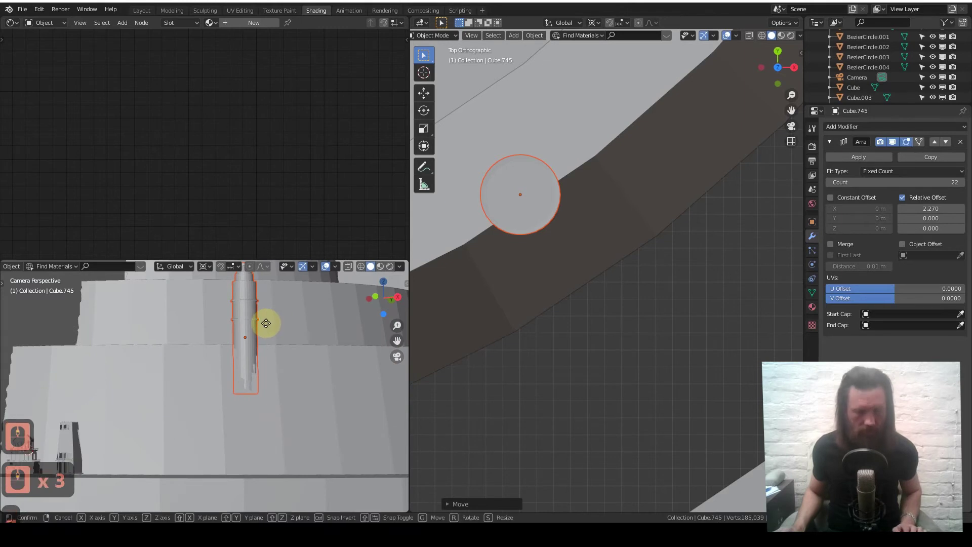
key(g)
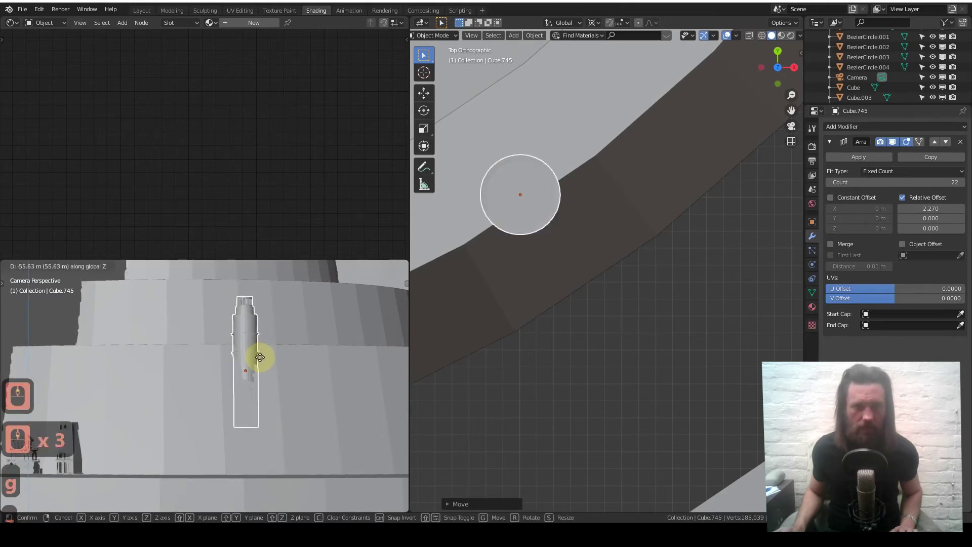
click(261, 355)
scroll(213, 339, up, 4)
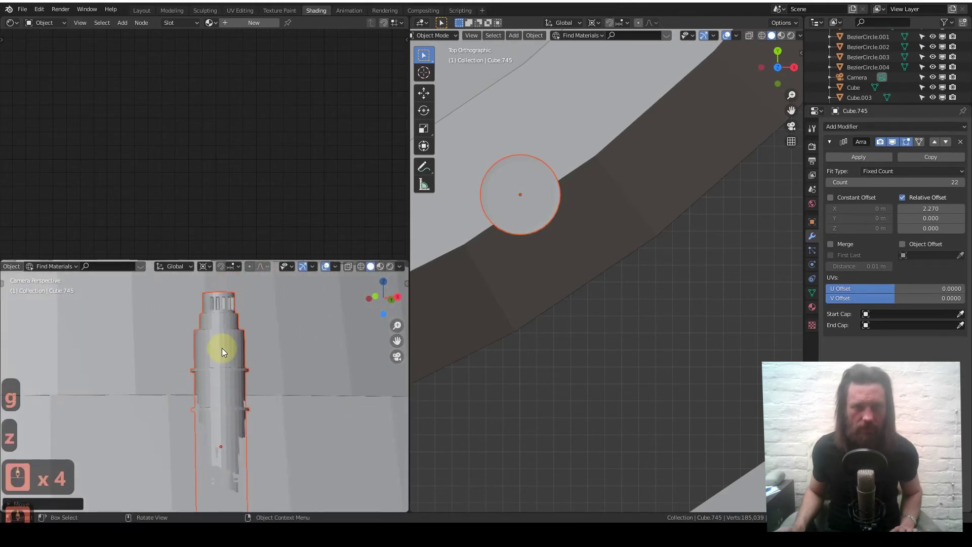
scroll(224, 354, down, 2)
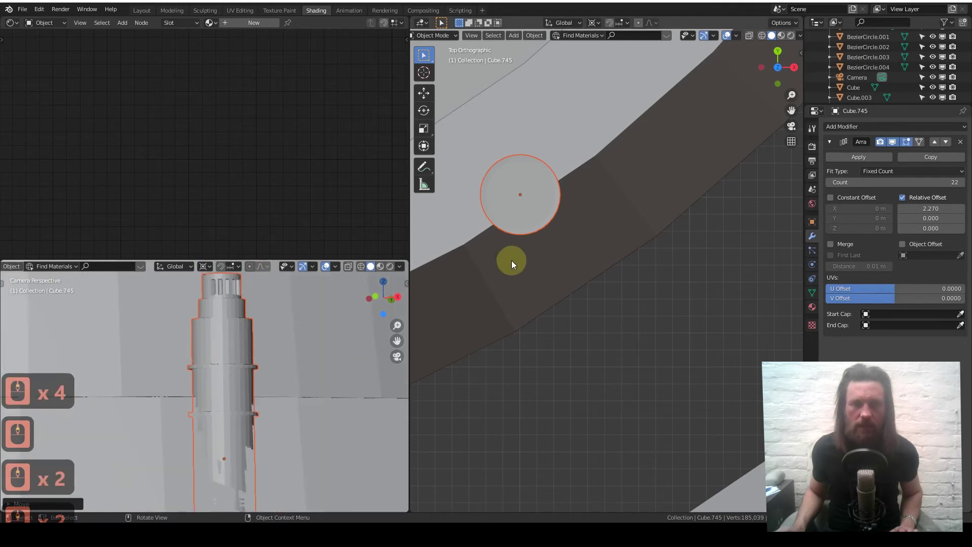
scroll(227, 367, down, 4)
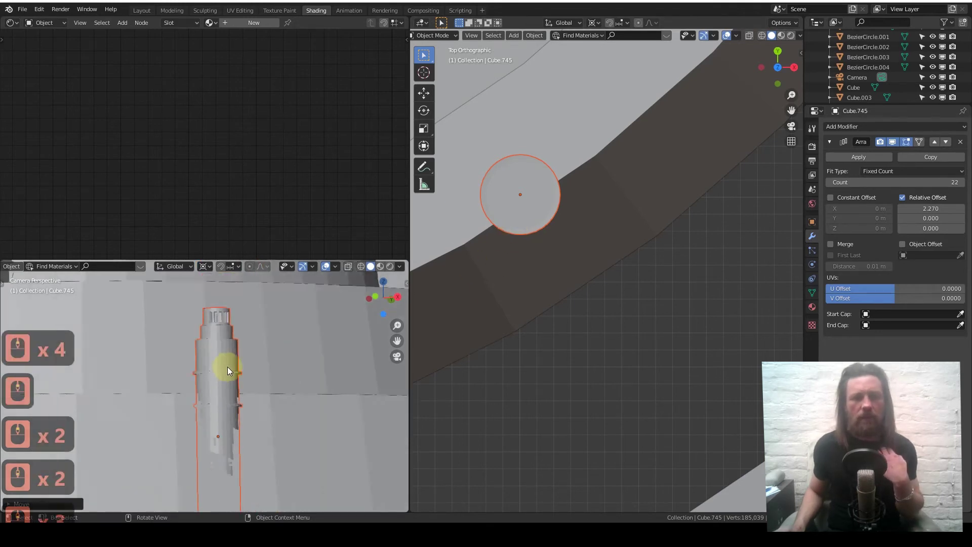
scroll(227, 367, down, 10)
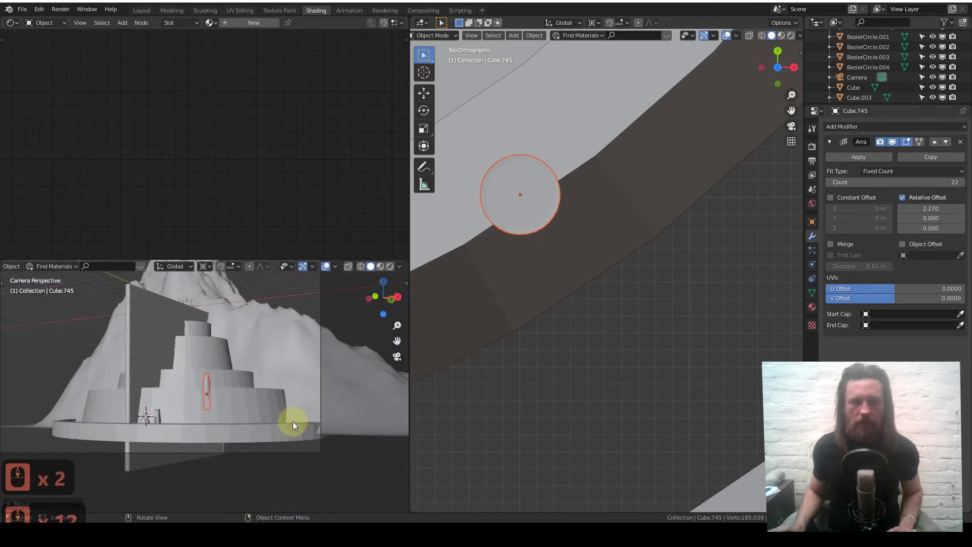
Select the large square tower in the row of prepared buildings and move it onto the lowest tier in the top view
scroll(633, 257, down, 20)
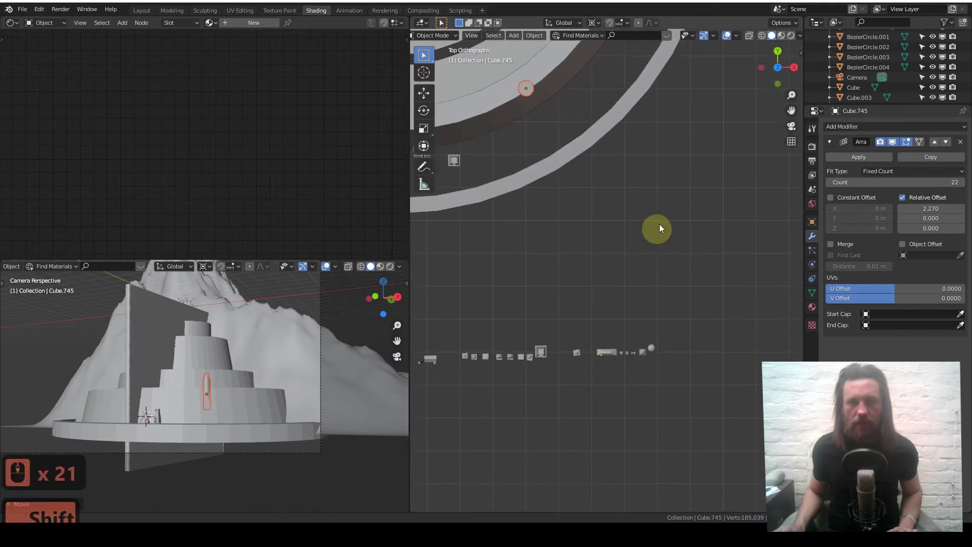
scroll(542, 365, up, 6)
shift+middle_drag(624, 282, 574, 238)
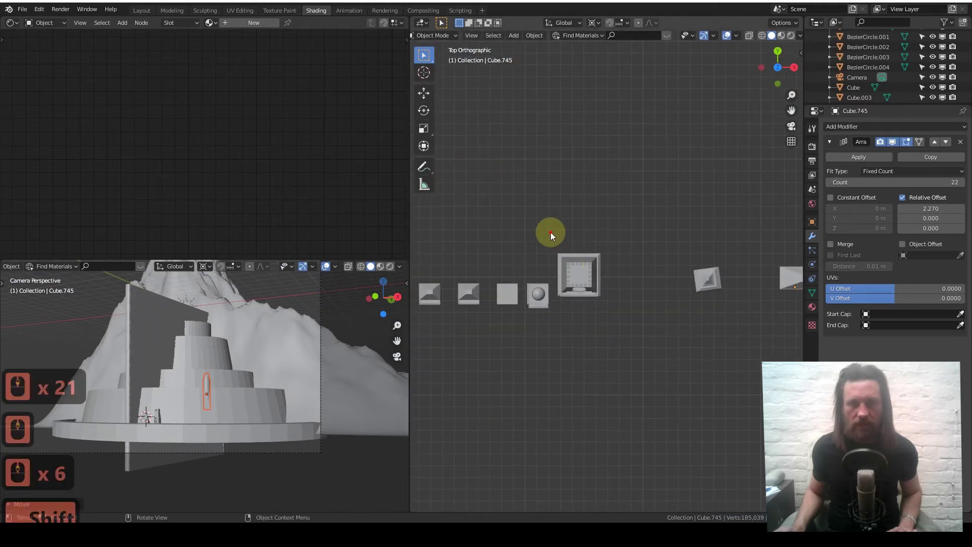
drag(609, 309, 607, 306)
scroll(603, 269, down, 9)
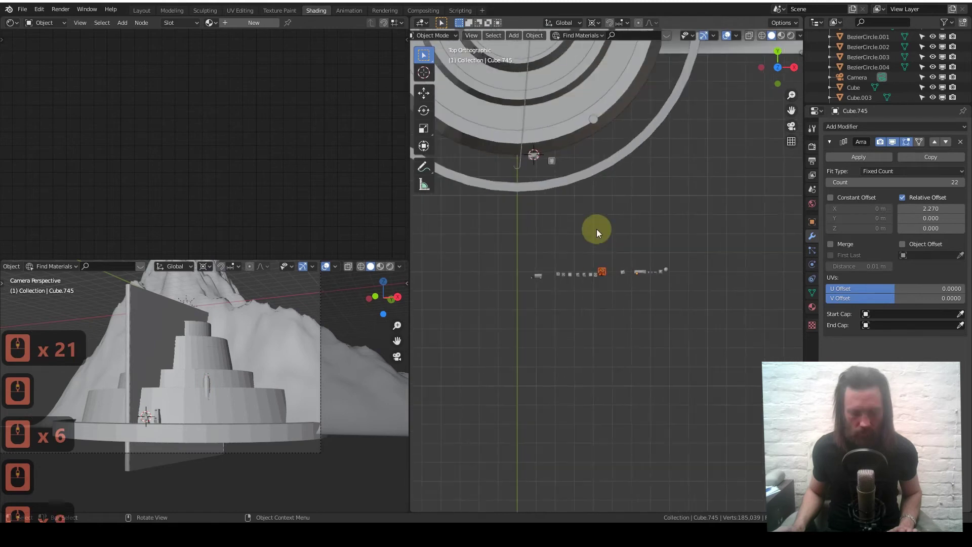
shift+middle_drag(597, 229, 603, 321)
drag(602, 324, 548, 197)
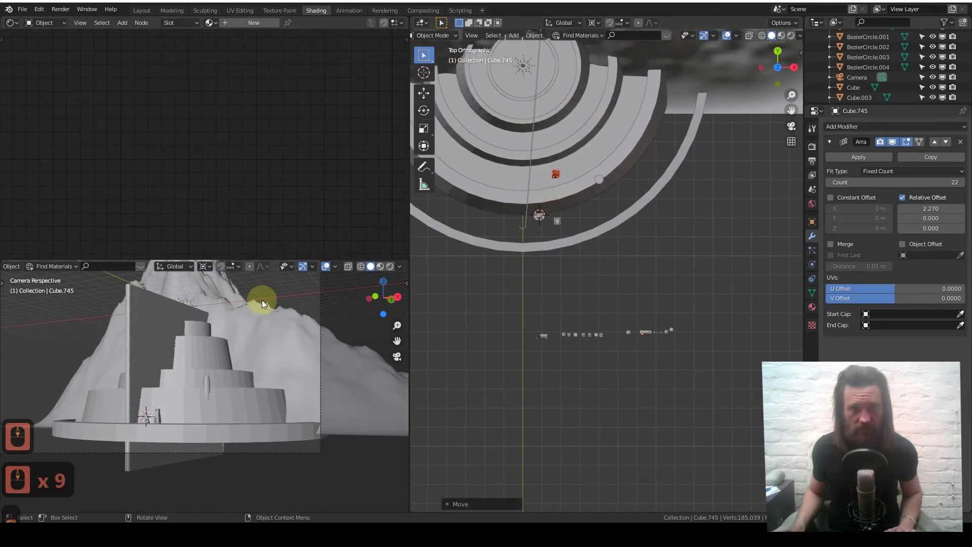
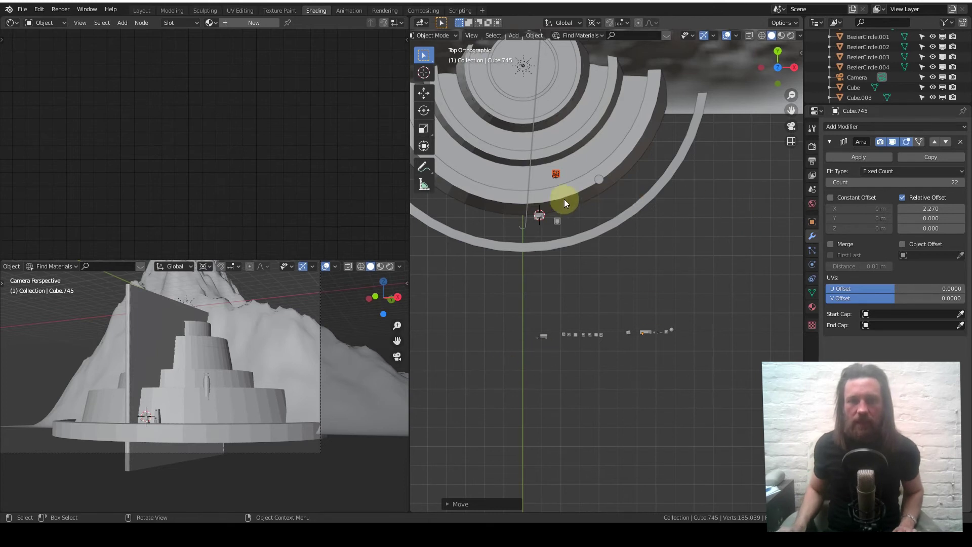
Examine the square tower's position and height relative to the tiers and the mountain in the top, camera and perspective views
scroll(564, 199, up, 5)
shift+middle_drag(542, 137, 627, 269)
scroll(627, 268, up, 2)
shift+middle_drag(577, 169, 600, 222)
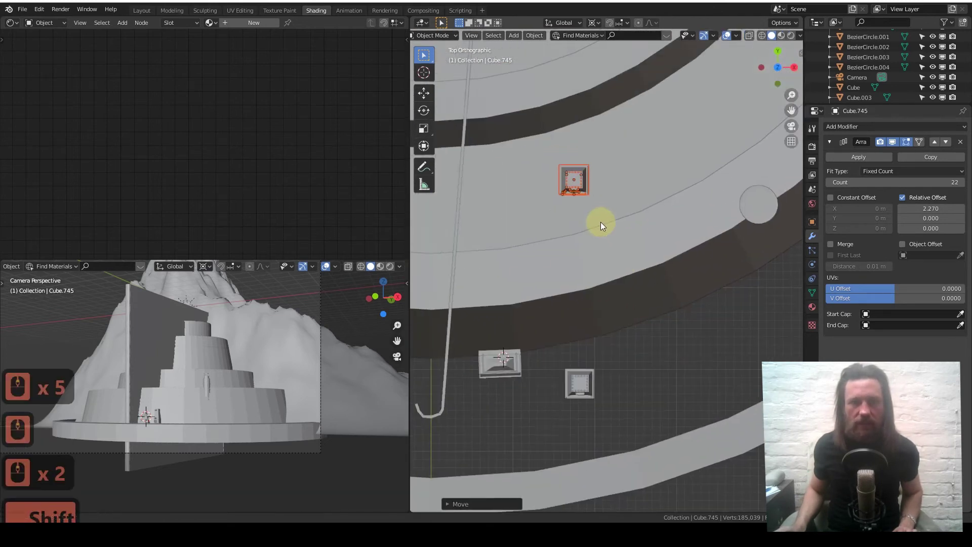
shift+middle_drag(260, 329, 271, 488)
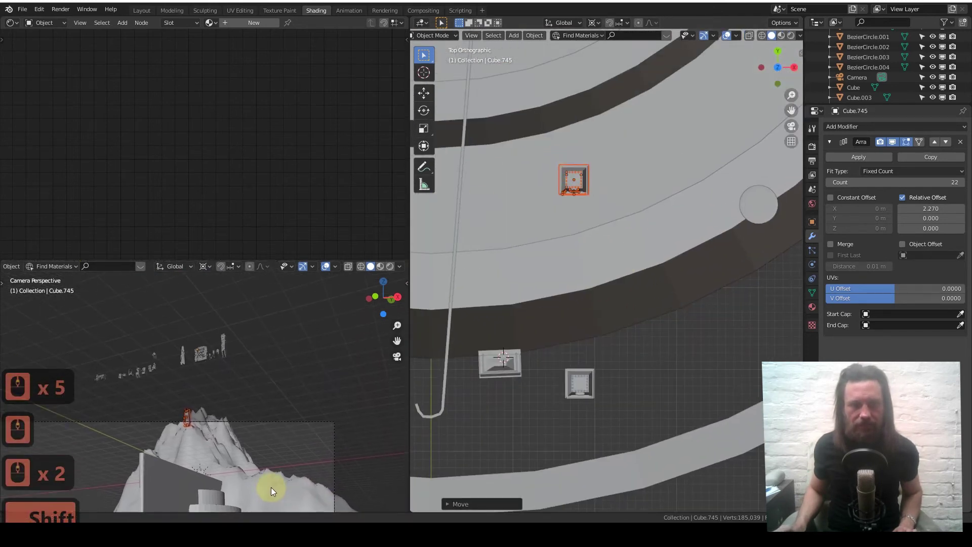
scroll(288, 375, up, 7)
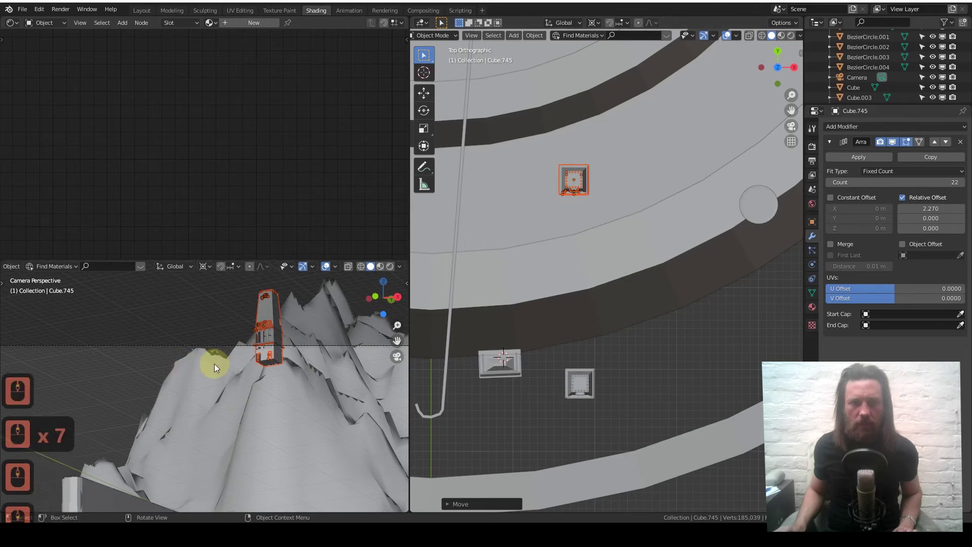
middle_drag(215, 364, 229, 299)
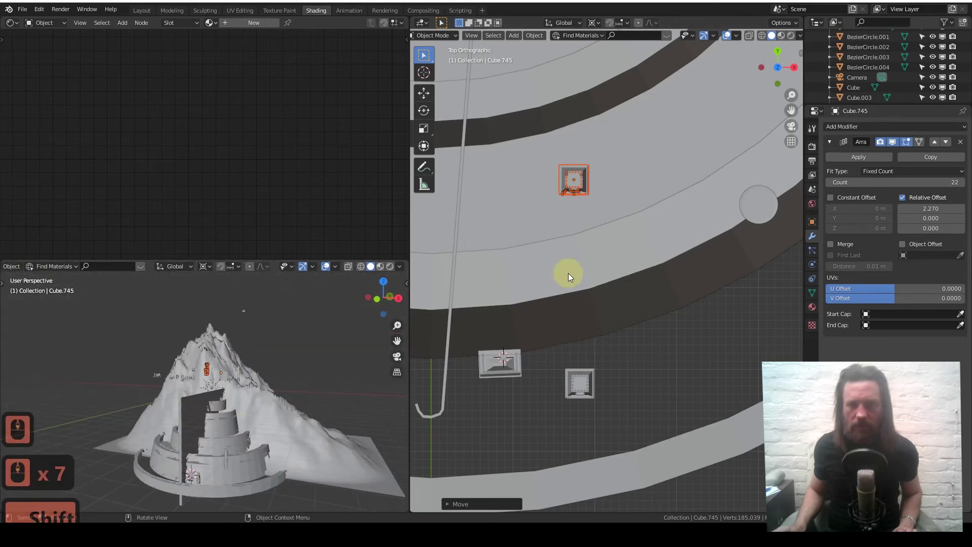
scroll(602, 263, down, 5)
middle_drag(590, 292, 613, 424)
scroll(586, 248, down, 6)
scroll(585, 247, down, 9)
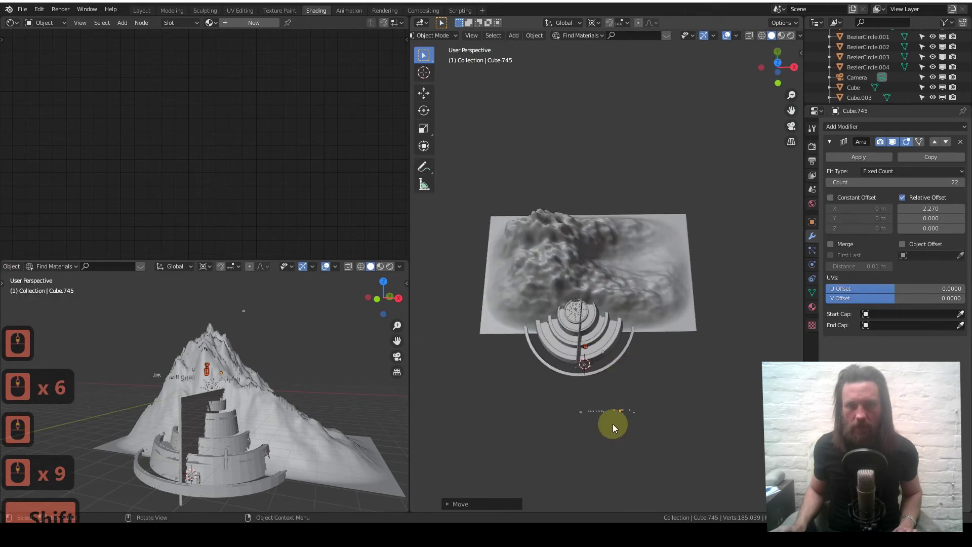
Frame the row of prepared buildings and look over them in perspective for the next one to place
right_click(603, 319)
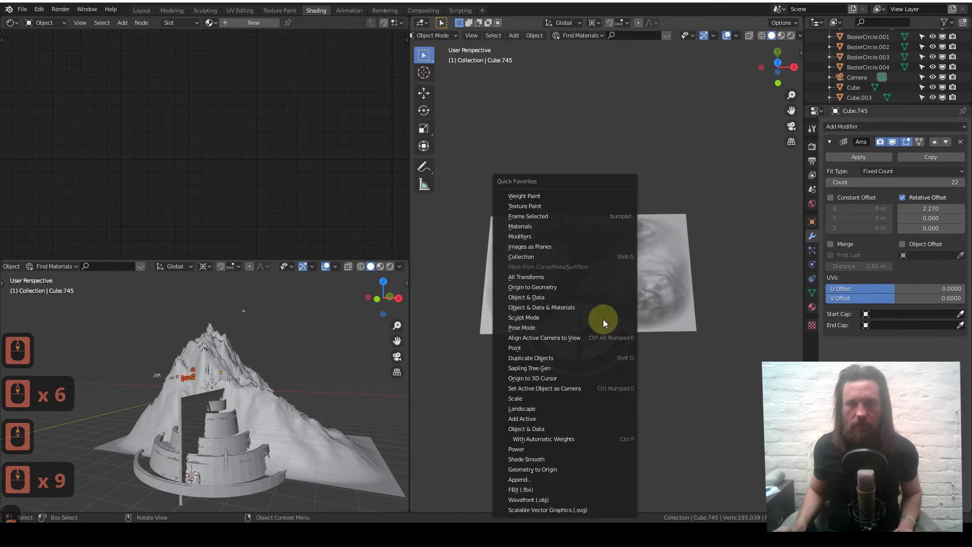
click(553, 218)
middle_drag(620, 337, 528, 361)
click(487, 422)
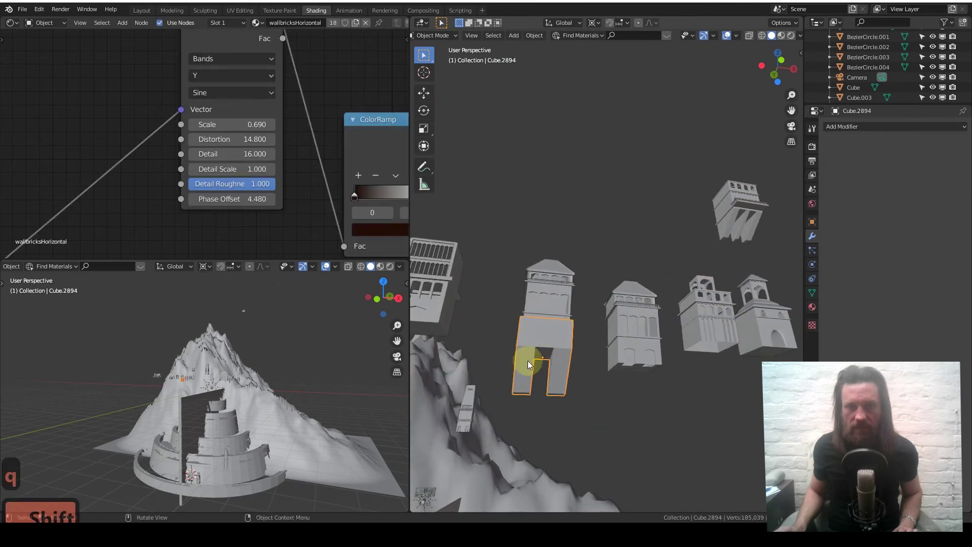
shift+middle_drag(601, 325, 588, 317)
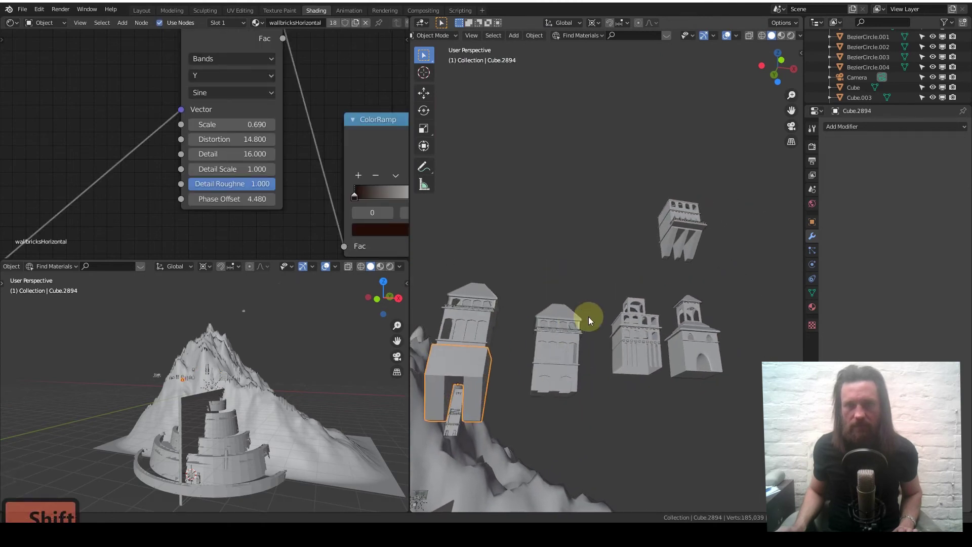
click(670, 239)
scroll(573, 361, down, 3)
shift+middle_drag(572, 360, 645, 341)
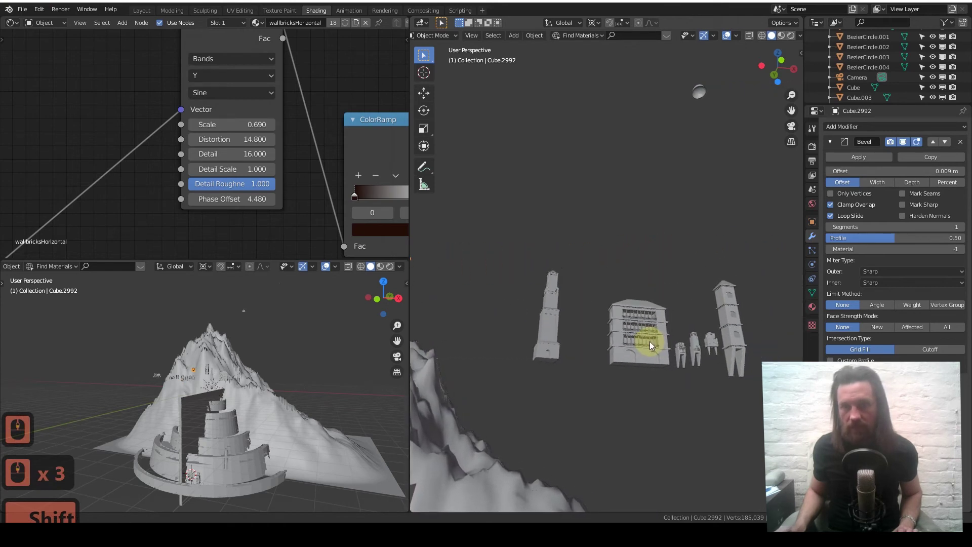
shift+middle_drag(533, 365, 163, 434)
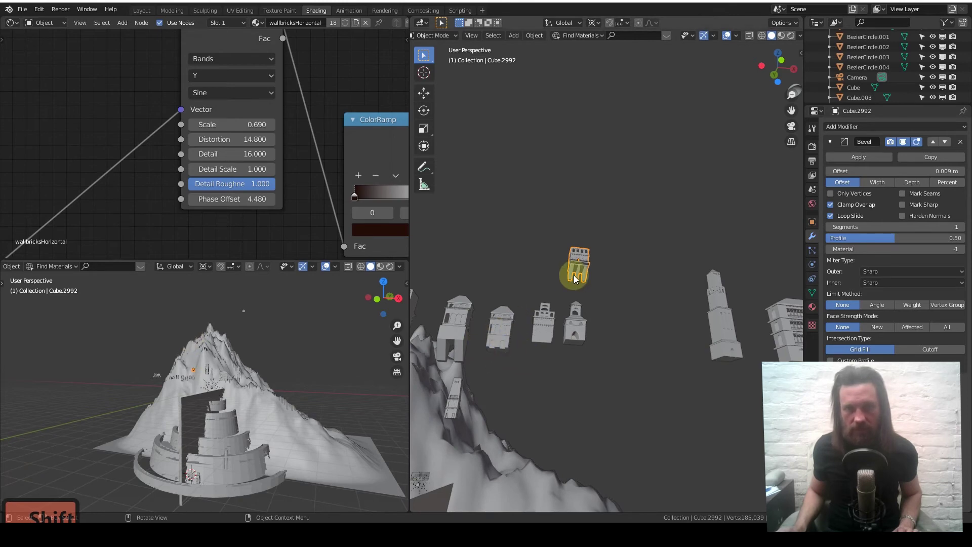
Select all parts of the small domed building with angled supports and move it over the city tiers in the top view
mouse_move(567, 263)
middle_down()
mouse_move(580, 308)
mouse_move(632, 313)
mouse_move(599, 313)
mouse_move(577, 268)
middle_up()
drag(552, 223, 607, 271)
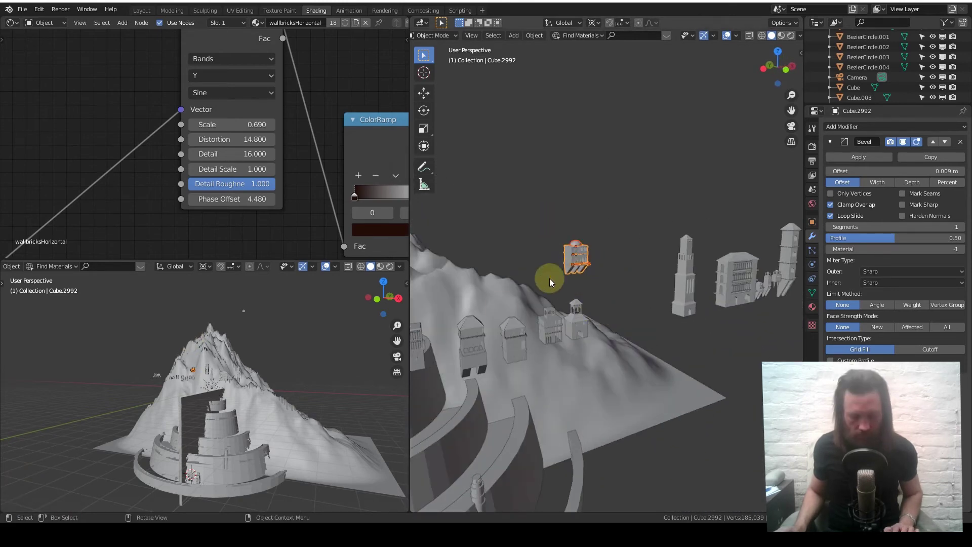
key(KP_7)
scroll(519, 355, up, 10)
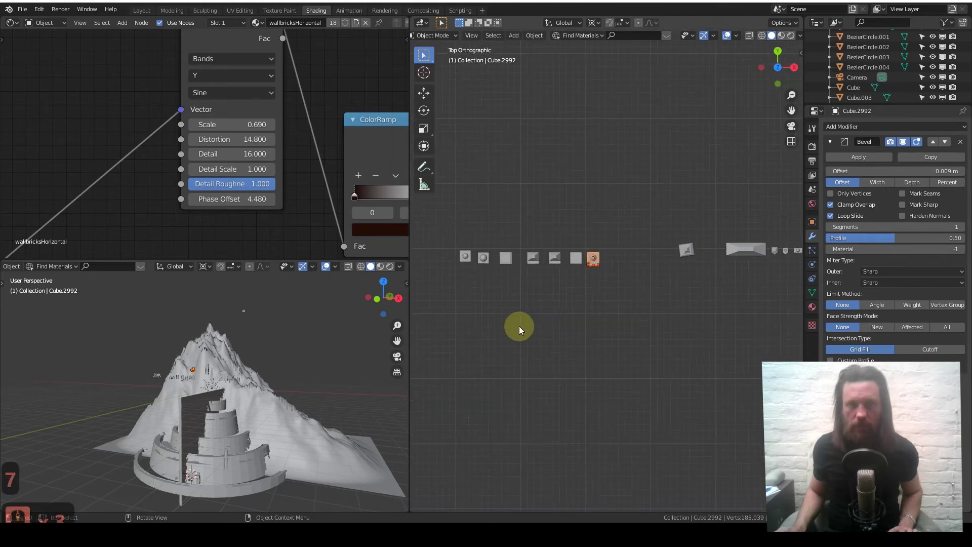
shift+middle_drag(526, 292, 540, 348)
key(g)
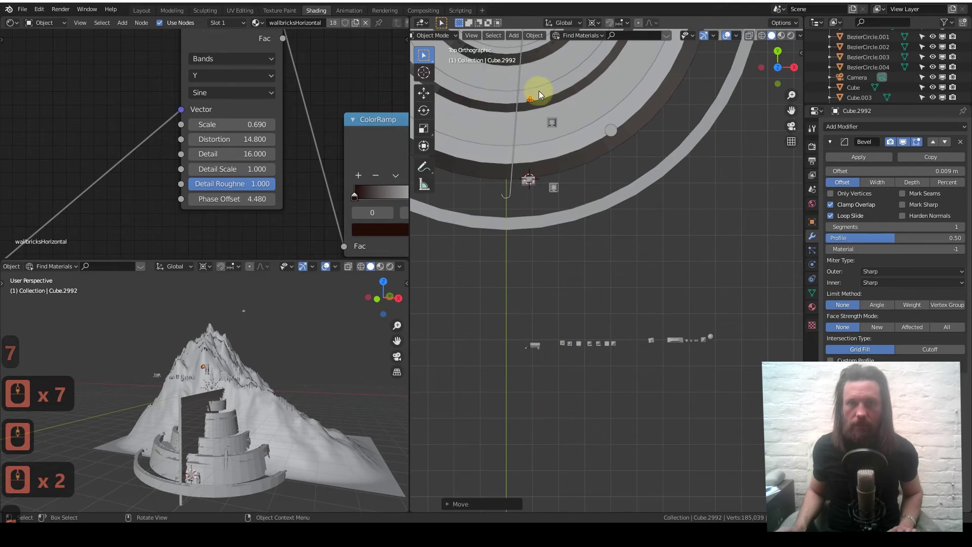
Move the small domed building sideways so it overlaps the top edge of the second tier's wall
scroll(538, 91, up, 2)
scroll(581, 197, up, 2)
scroll(550, 217, up, 2)
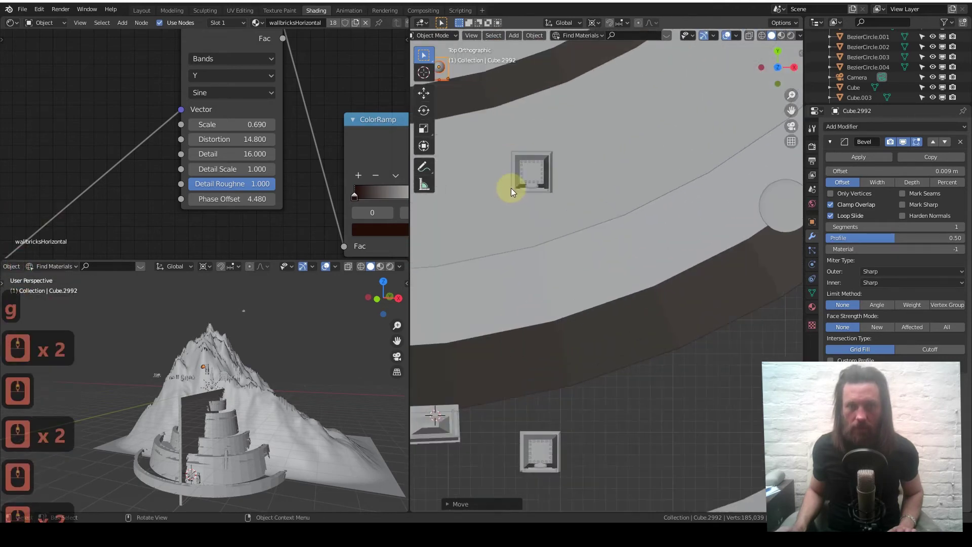
scroll(615, 294, down, 2)
scroll(577, 253, up, 2)
key(g)
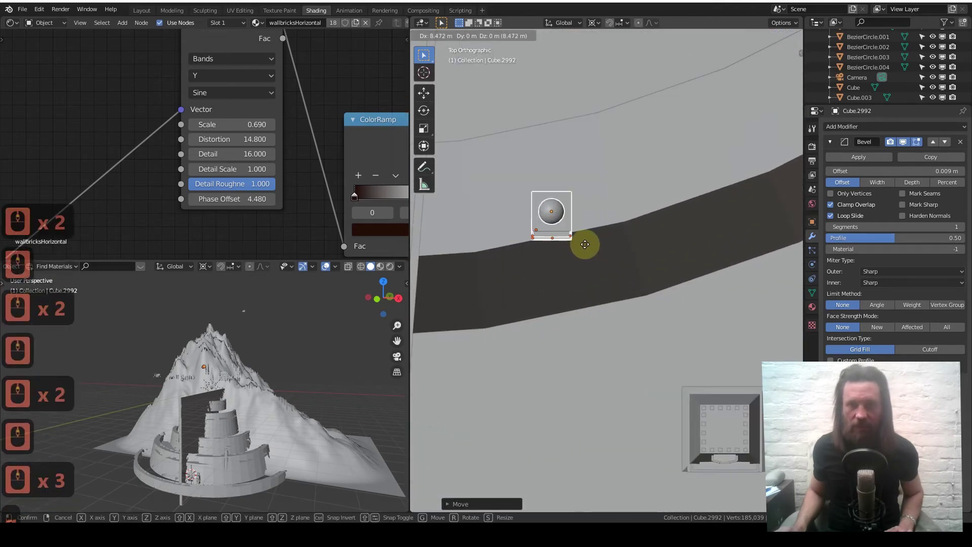
click(666, 244)
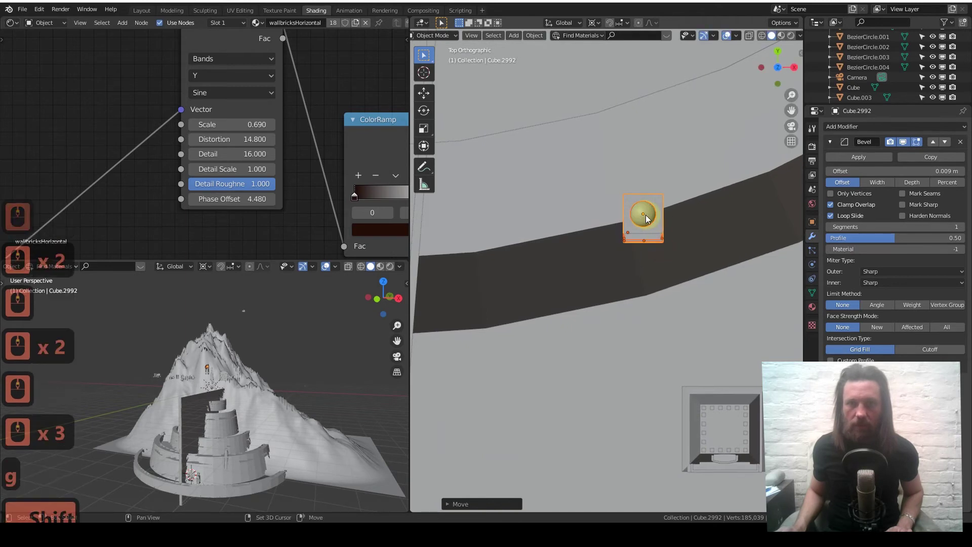
Place the 3D cursor on the small domed building and rotate the building to align with the curved wall
shift+right_click(643, 213)
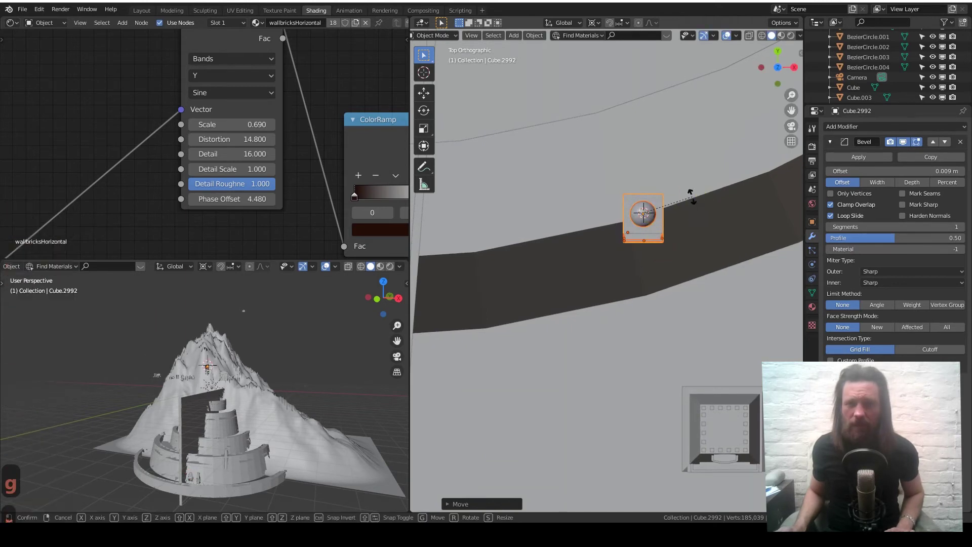
key(r)
click(693, 176)
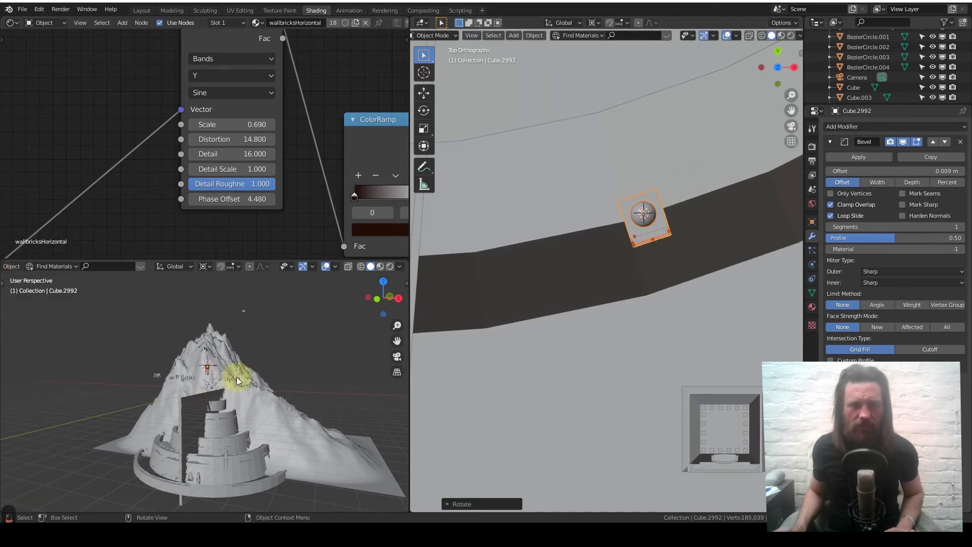
Through the camera view, lower the small domed building about 470 m along Z towards the city tiers
middle_drag(397, 347, 355, 356)
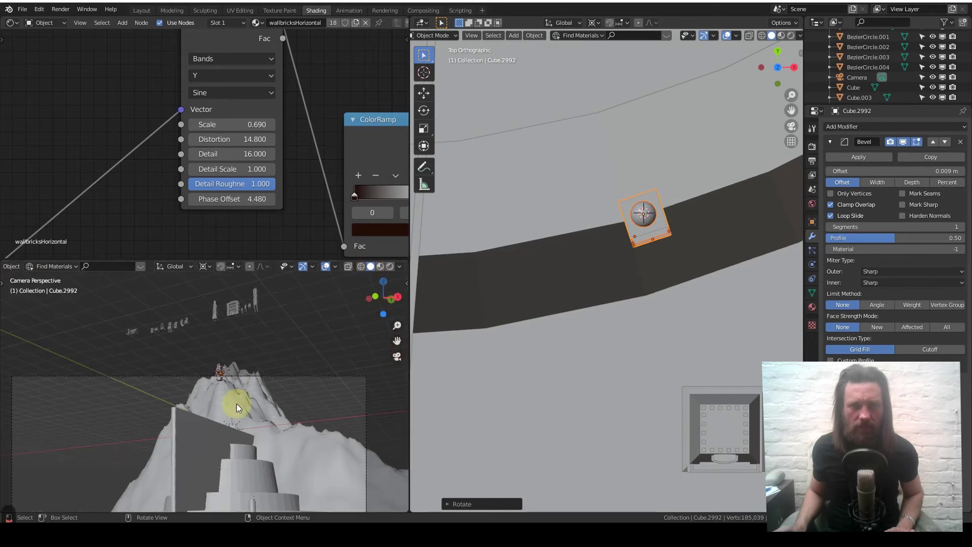
shift+middle_drag(236, 403, 252, 298)
scroll(263, 299, down, 3)
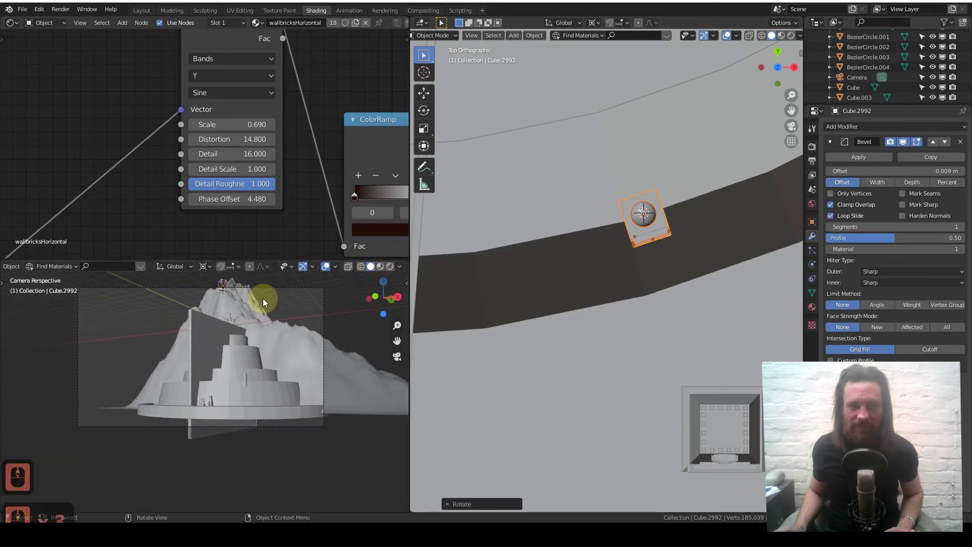
key(g)
middle_click(267, 294)
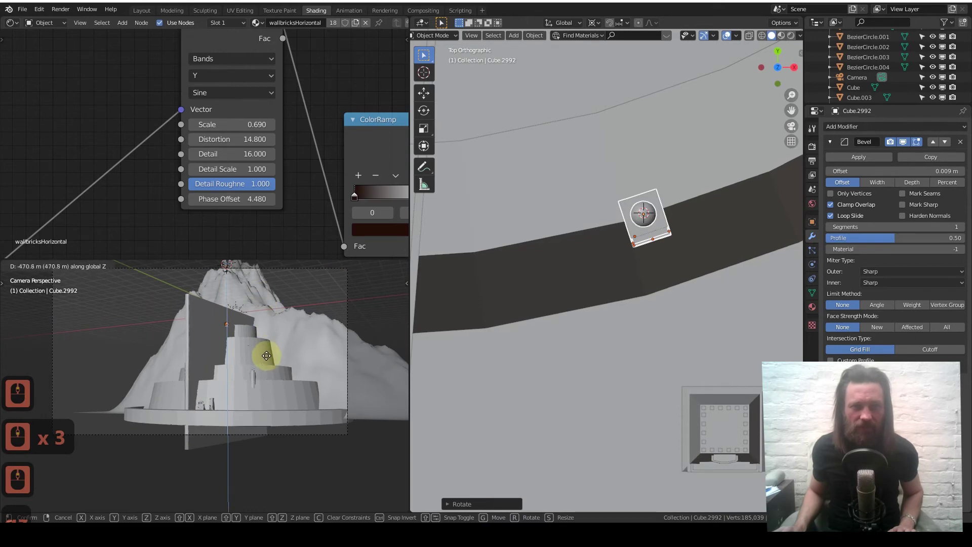
click(257, 357)
Inspect the small domed building's height and contact with the tier walls from the camera view and from below
scroll(235, 346, up, 8)
scroll(264, 323, up, 2)
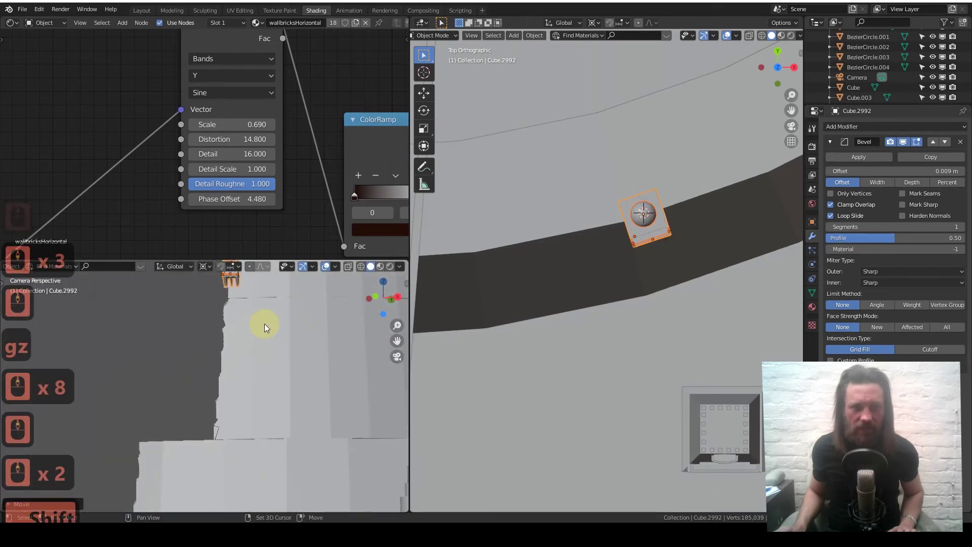
shift+middle_drag(265, 323, 239, 361)
scroll(233, 395, up, 3)
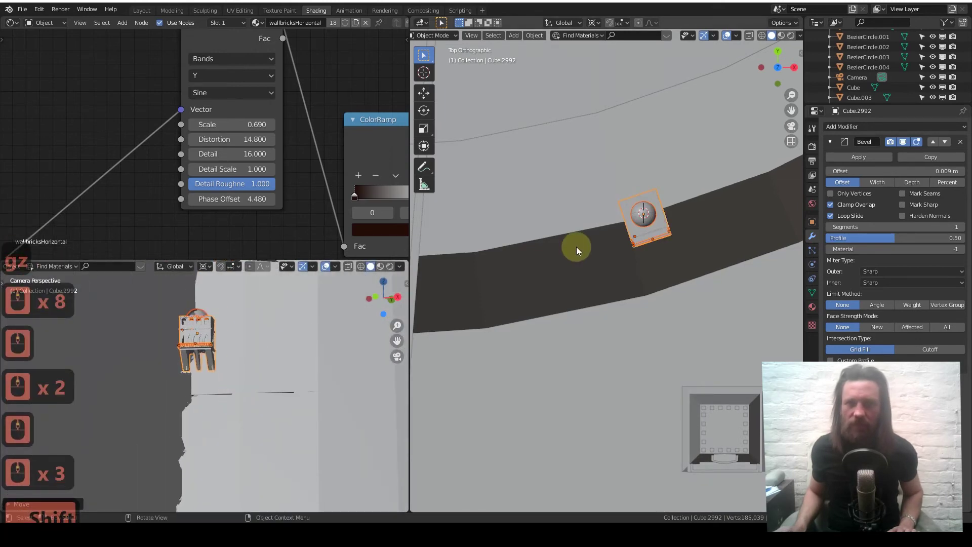
scroll(591, 271, down, 4)
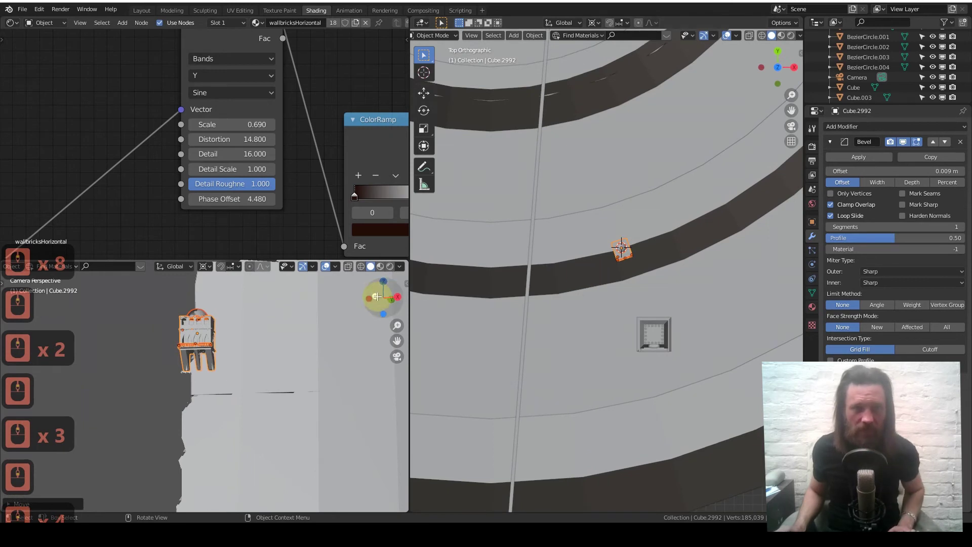
scroll(201, 345, up, 4)
scroll(624, 261, up, 2)
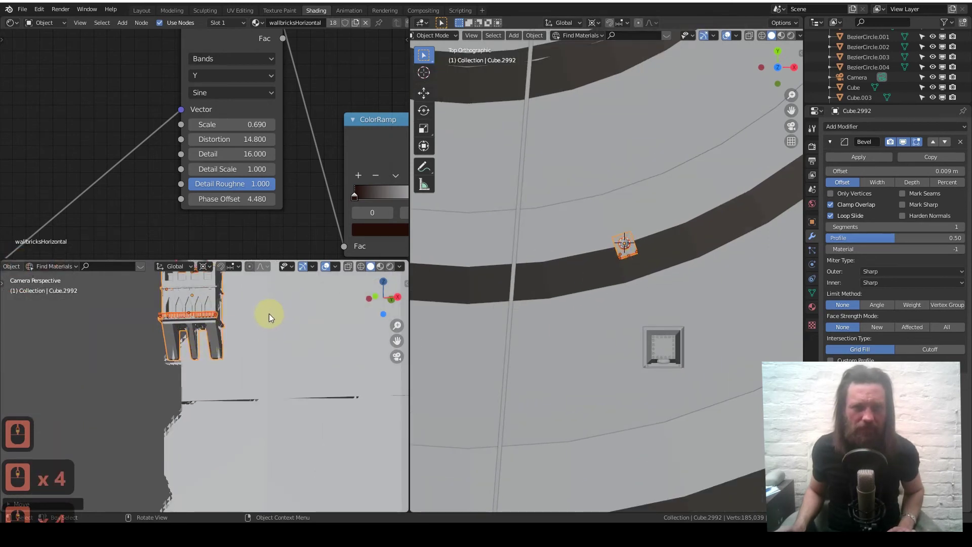
scroll(265, 315, up, 4)
middle_drag(216, 308, 202, 337)
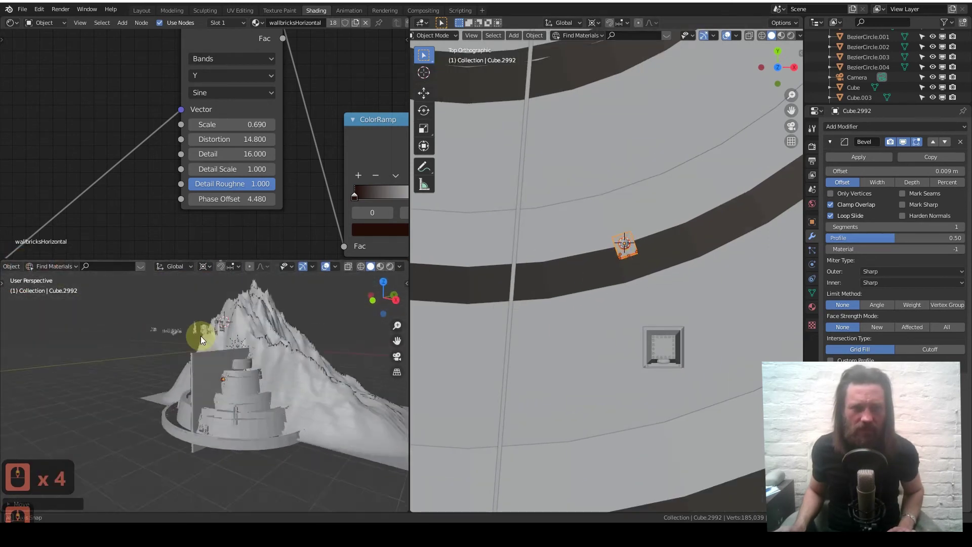
scroll(203, 336, up, 6)
middle_drag(256, 404, 245, 362)
scroll(245, 362, up, 4)
middle_drag(233, 403, 260, 348)
scroll(260, 348, up, 2)
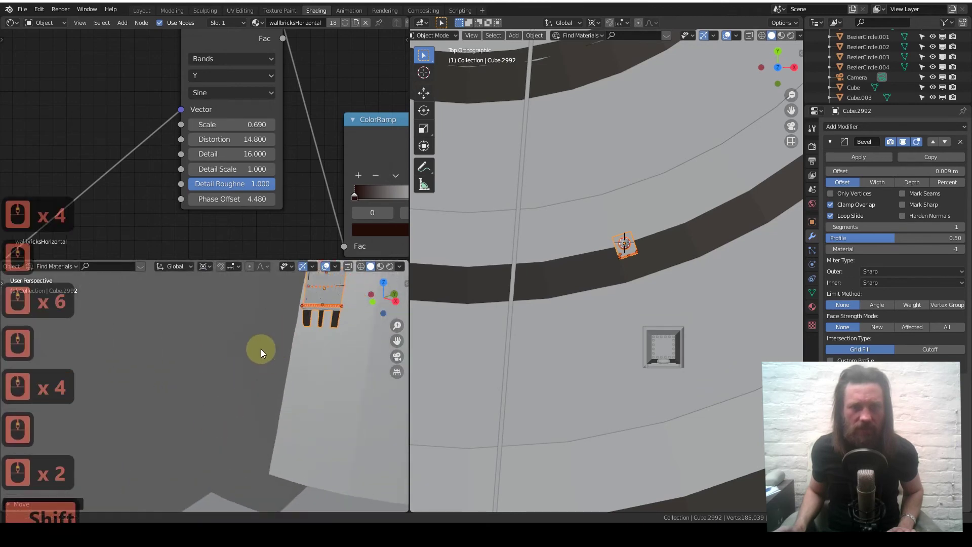
Move the small domed building inward in the top view until it sits on the next higher tier's wall
shift+middle_drag(616, 207, 594, 274)
drag(605, 307, 589, 195)
scroll(625, 262, down, 3)
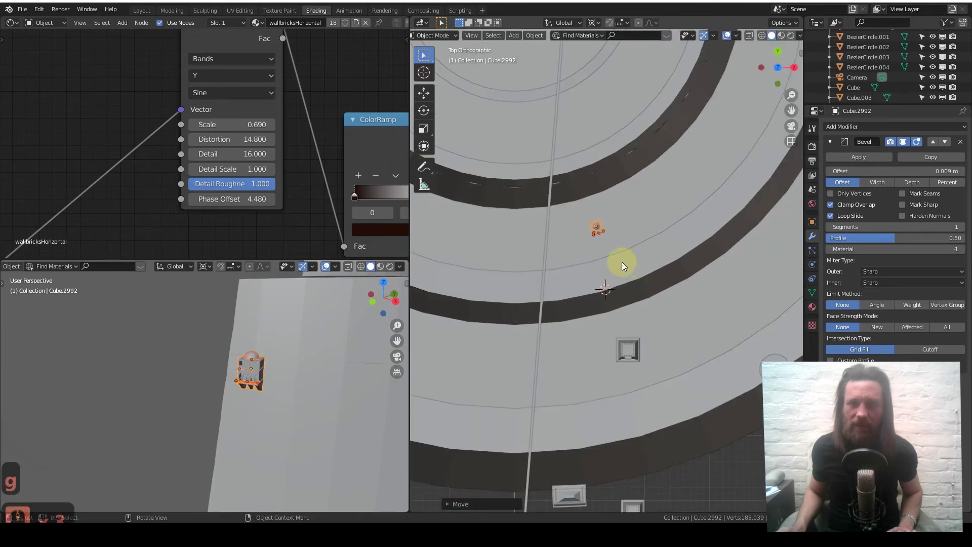
shift+middle_drag(636, 221, 618, 277)
key(g)
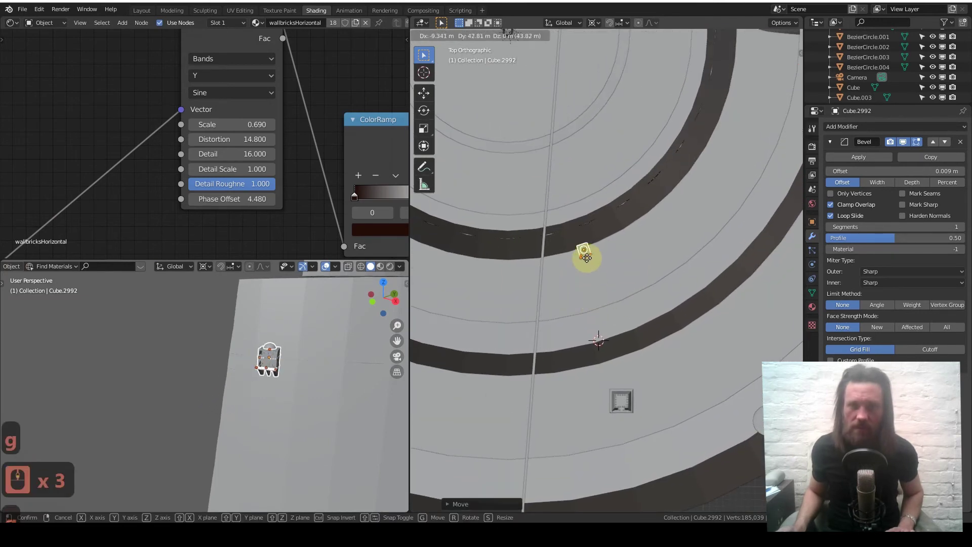
click(584, 238)
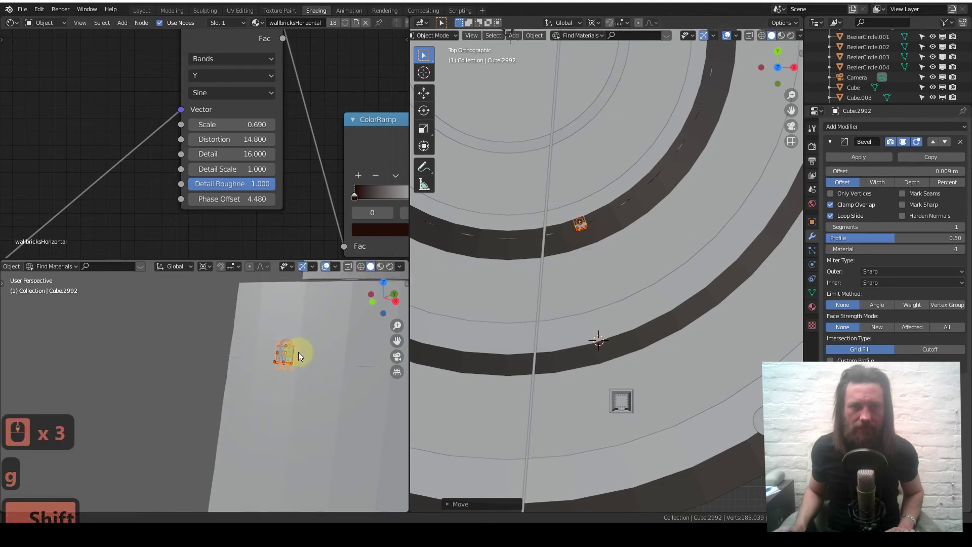
Raise the small domed building along Z until it sits just below the top edge of its tier wall
scroll(298, 362, up, 3)
shift+middle_drag(296, 373, 261, 382)
scroll(304, 382, up, 4)
scroll(283, 377, down, 4)
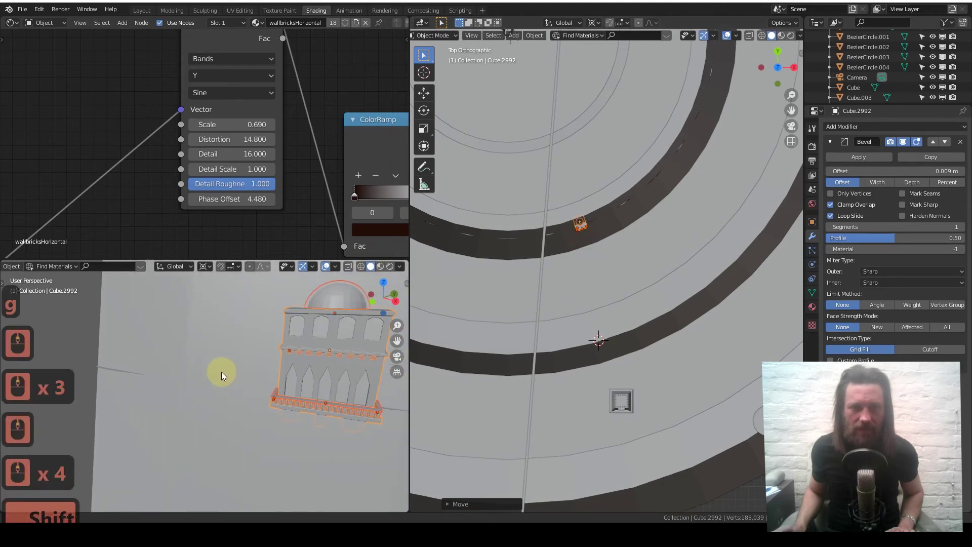
scroll(329, 294, down, 4)
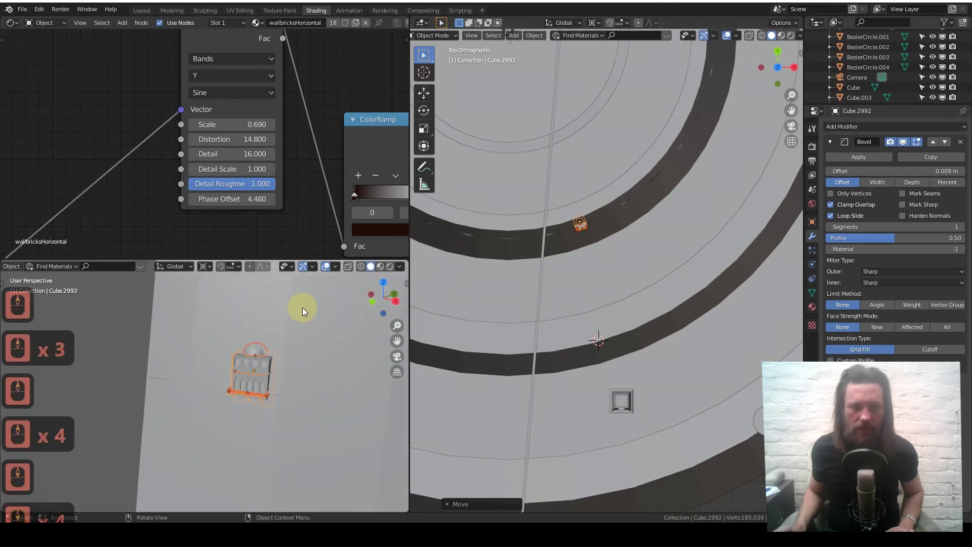
key(g)
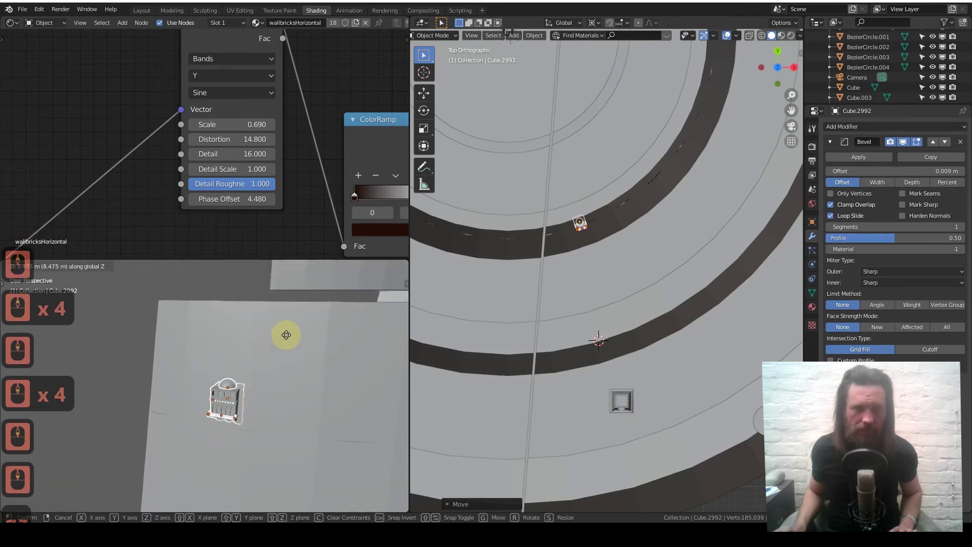
click(291, 306)
middle_drag(222, 336, 283, 324)
Make a linked duplicate of a pyramid-roofed building from the prepared row and place it over the city's top tier
middle_drag(603, 234, 594, 235)
scroll(669, 360, down, 7)
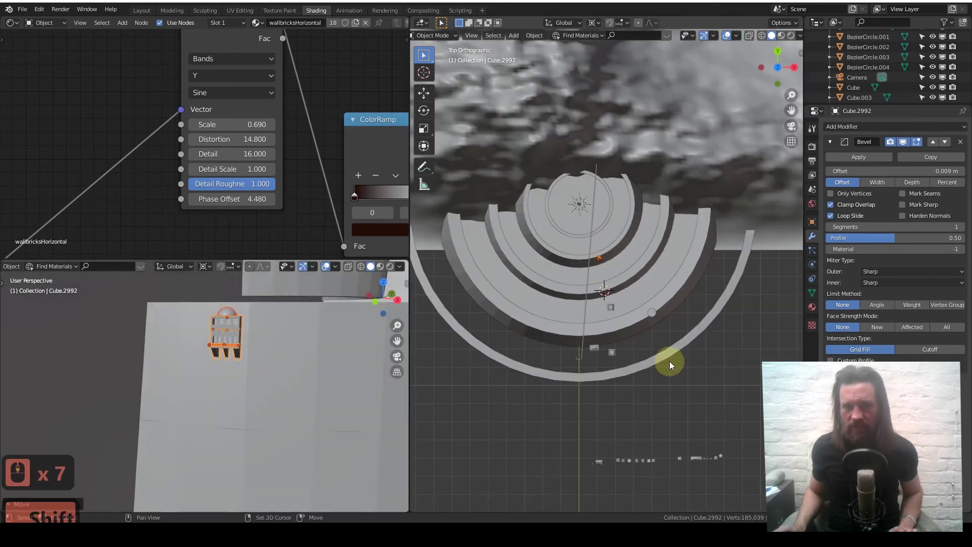
shift+scroll(614, 384, down, 5)
shift+scroll(624, 241, down, 1)
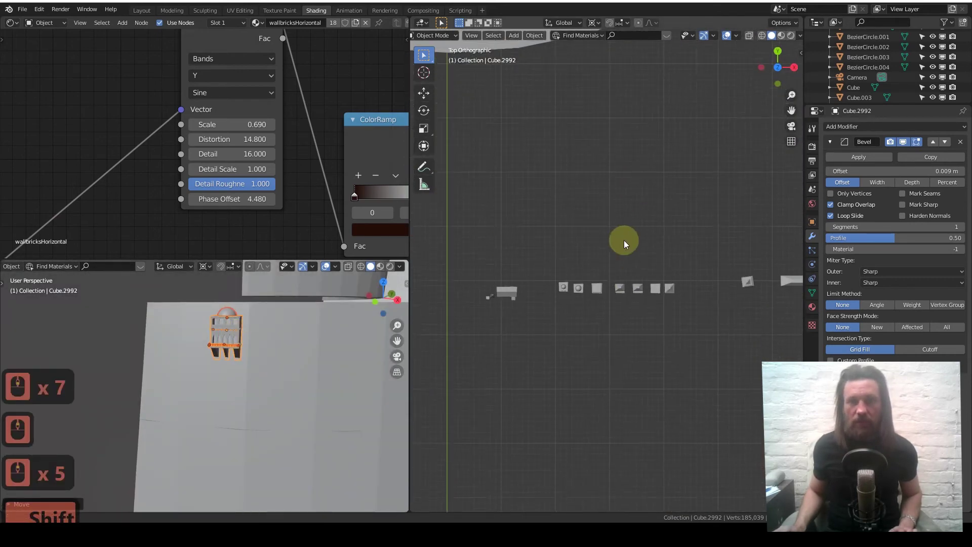
scroll(624, 237, up, 6)
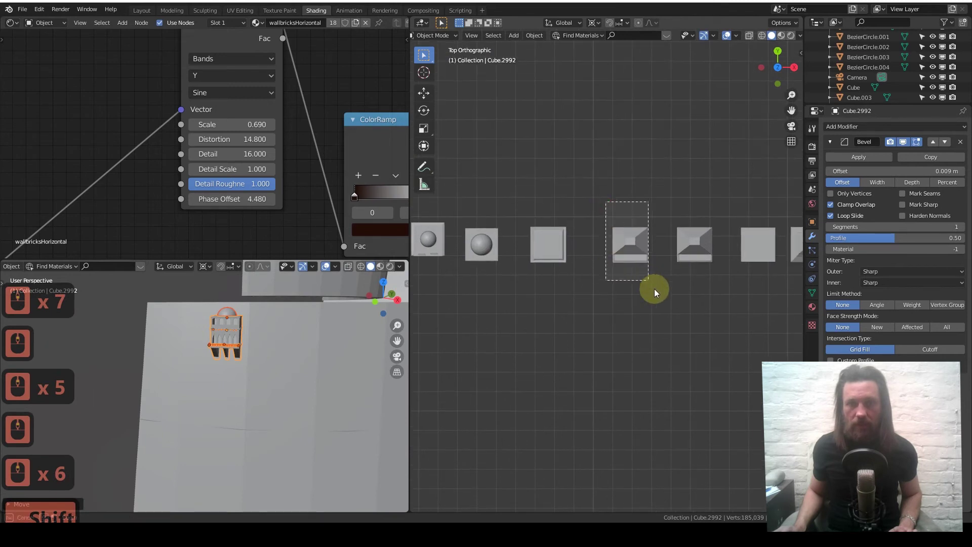
scroll(626, 221, down, 8)
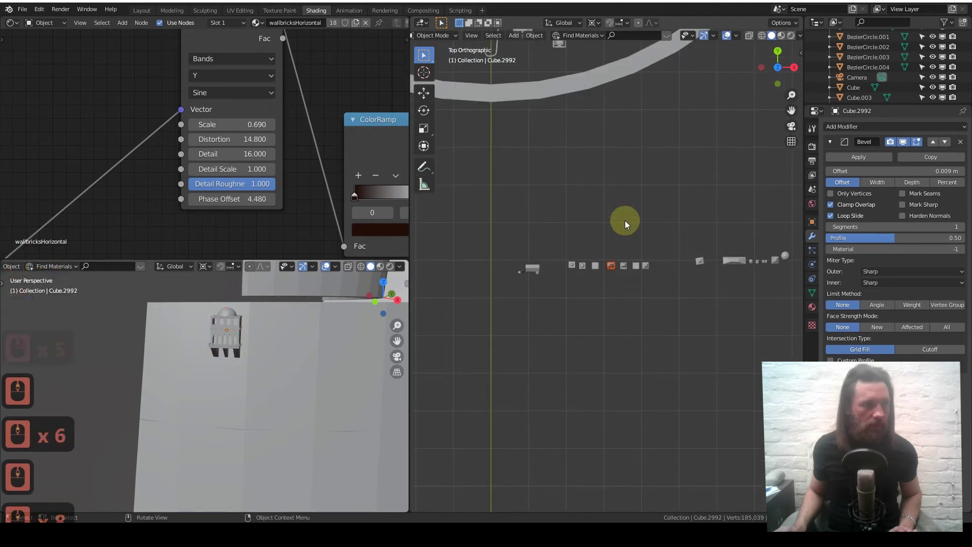
scroll(625, 220, down, 3)
shift+scroll(622, 210, up, 2)
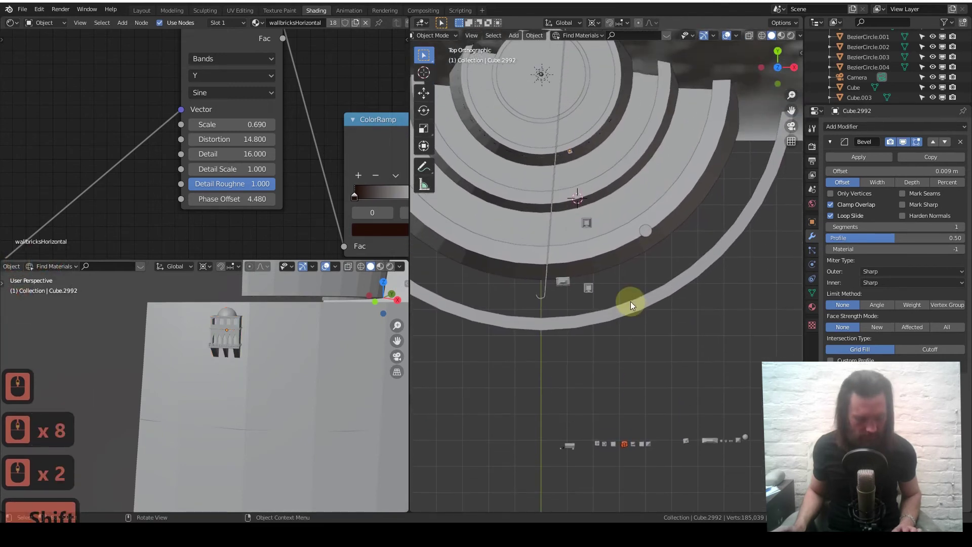
key(alt+d)
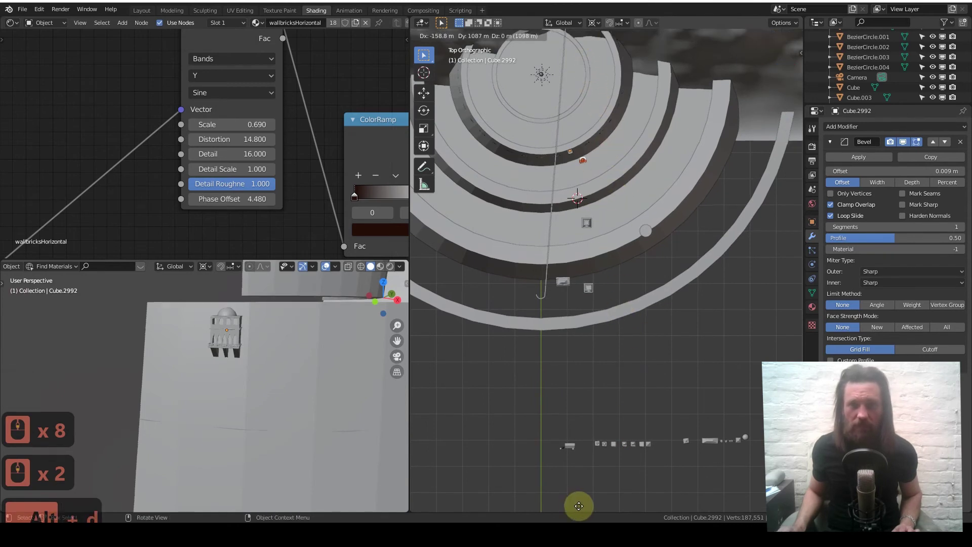
click(569, 478)
Lower the pyramid-roofed copy along Z from its original height to just above the top tier
scroll(327, 362, down, 10)
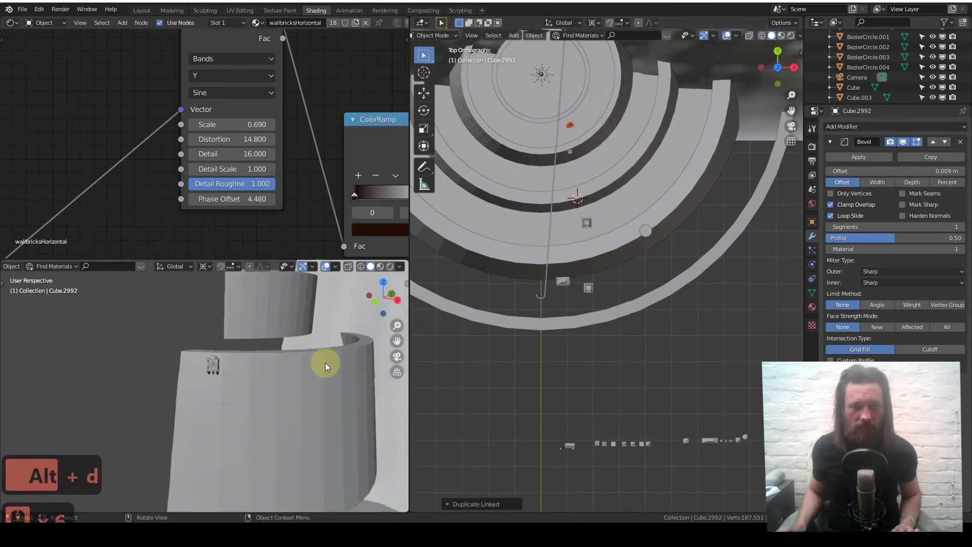
key(g)
key(z)
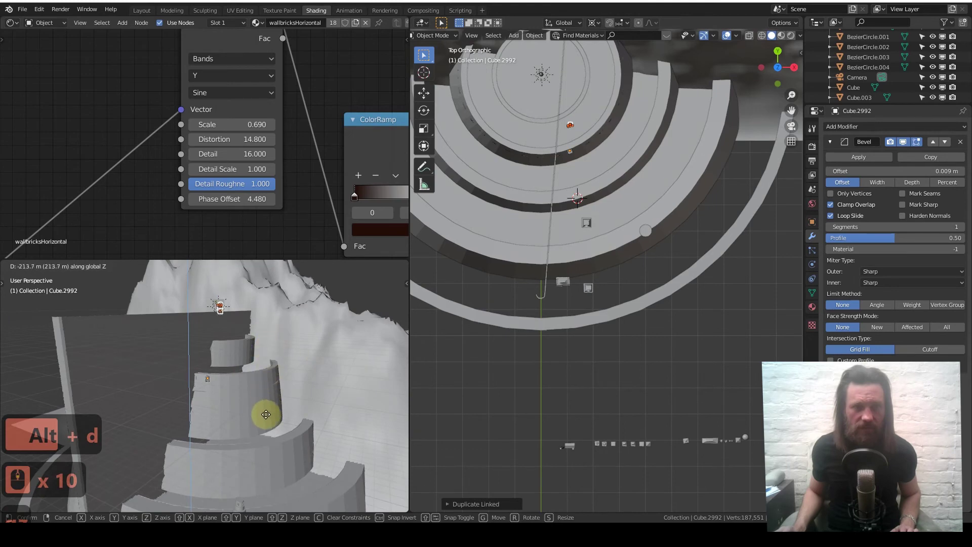
click(264, 435)
scroll(215, 359, up, 5)
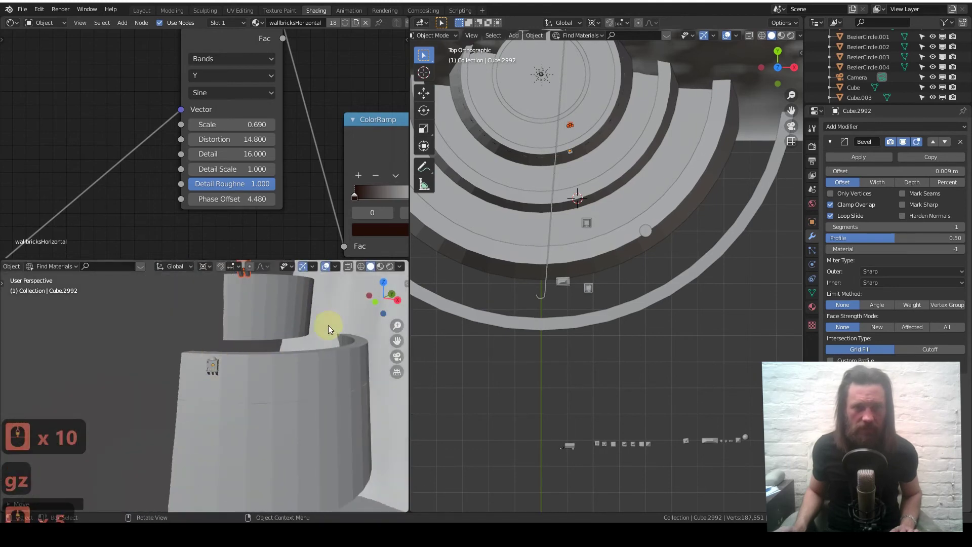
Through the camera view, lower the pyramid-roofed building further along Z to the height of the top tier's wall
click(397, 356)
scroll(252, 398, down, 5)
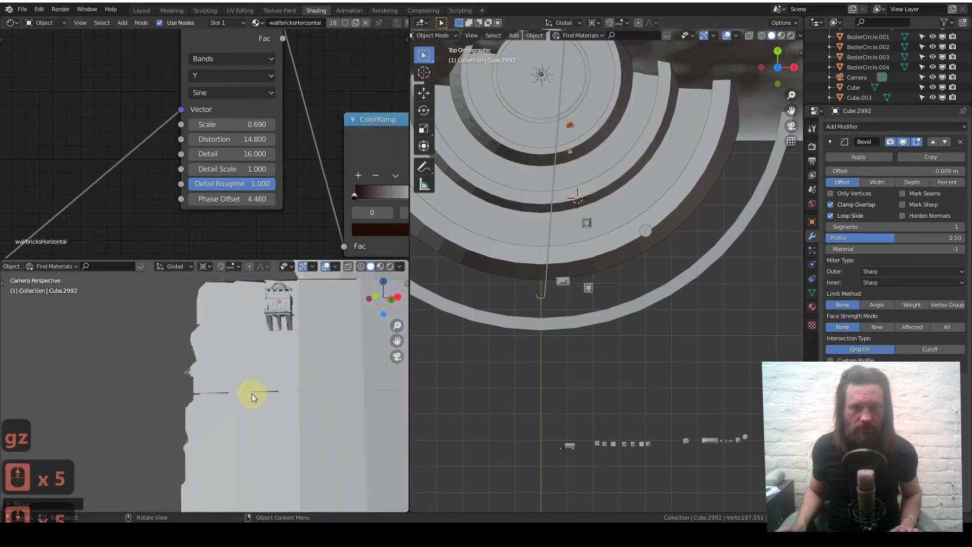
scroll(302, 332, down, 7)
shift+middle_drag(302, 332, 188, 360)
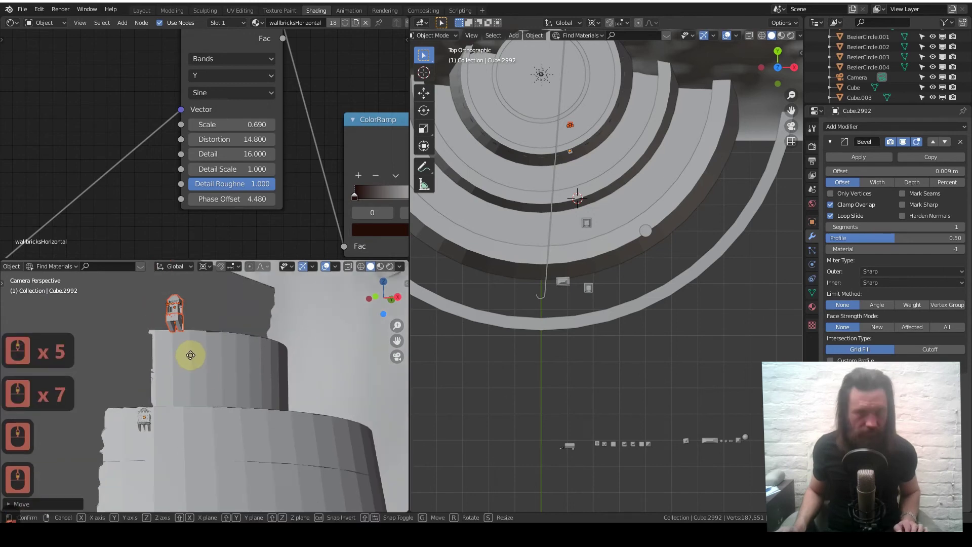
key(g)
key(z)
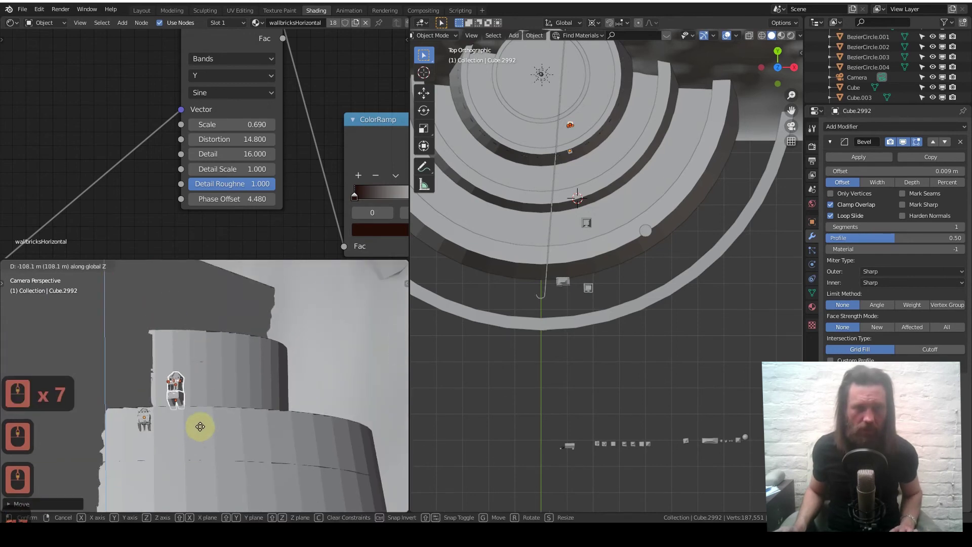
click(207, 408)
Move the pyramid-roofed building close to the top tier's rim, set the 3D cursor on it and rotate it to match the wall's curve
shift+middle_drag(578, 150, 516, 200)
scroll(502, 188, up, 8)
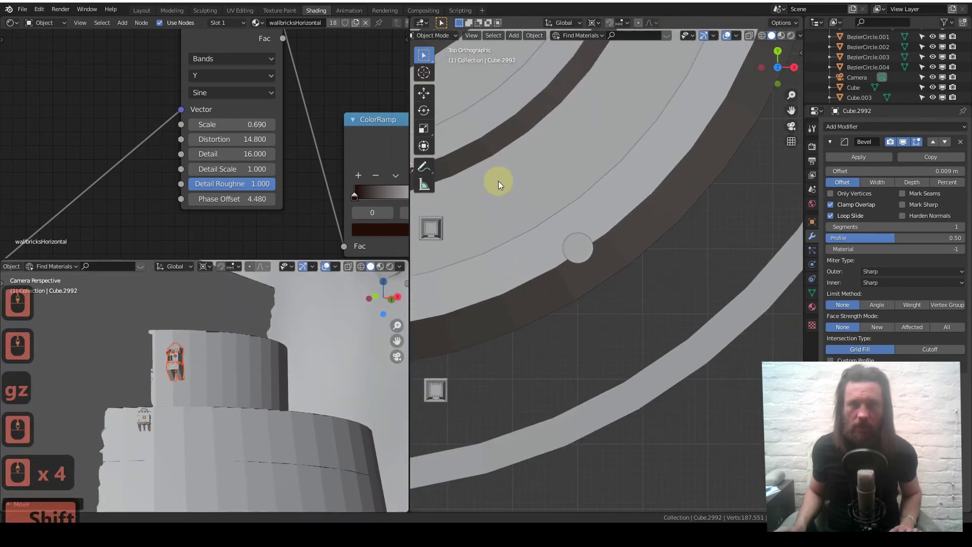
scroll(572, 248, up, 5)
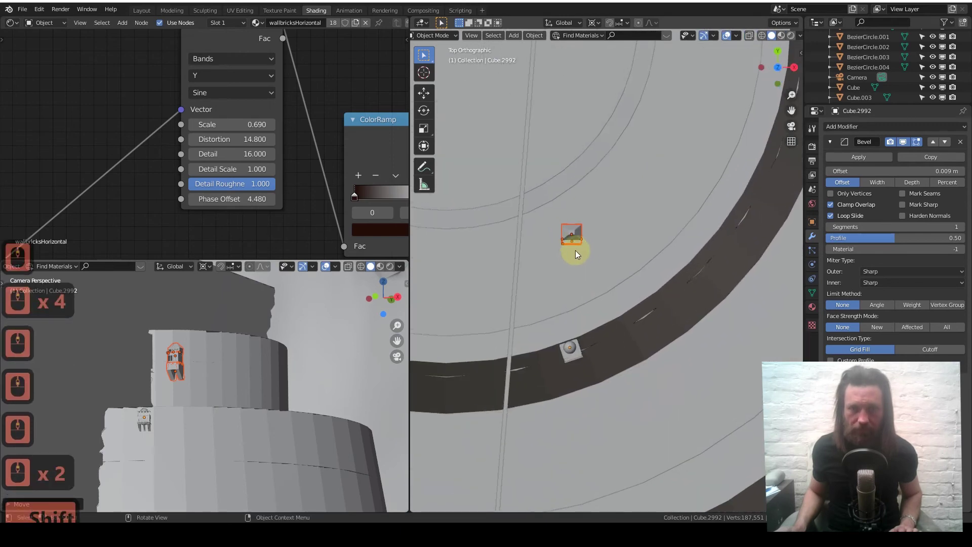
key(g)
click(551, 214)
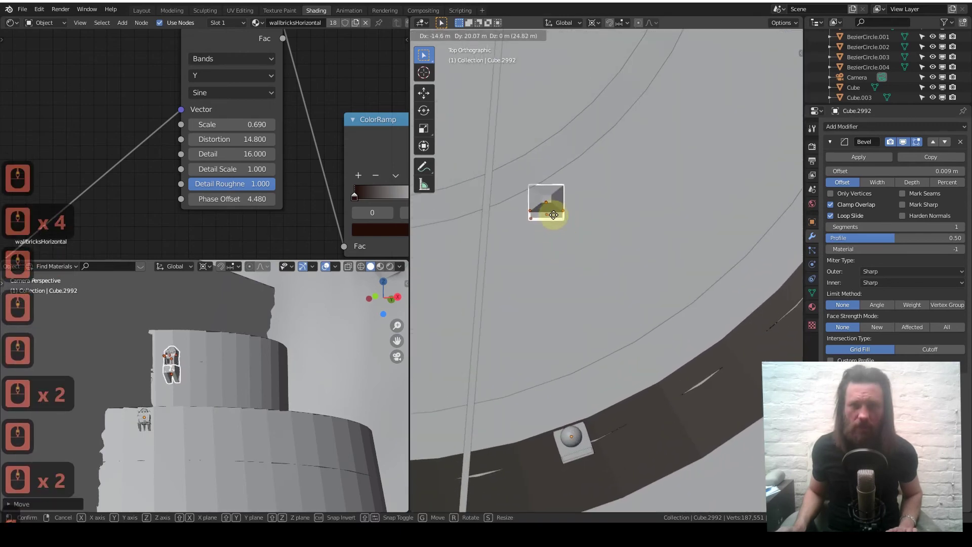
shift+right_click(542, 198)
key(r)
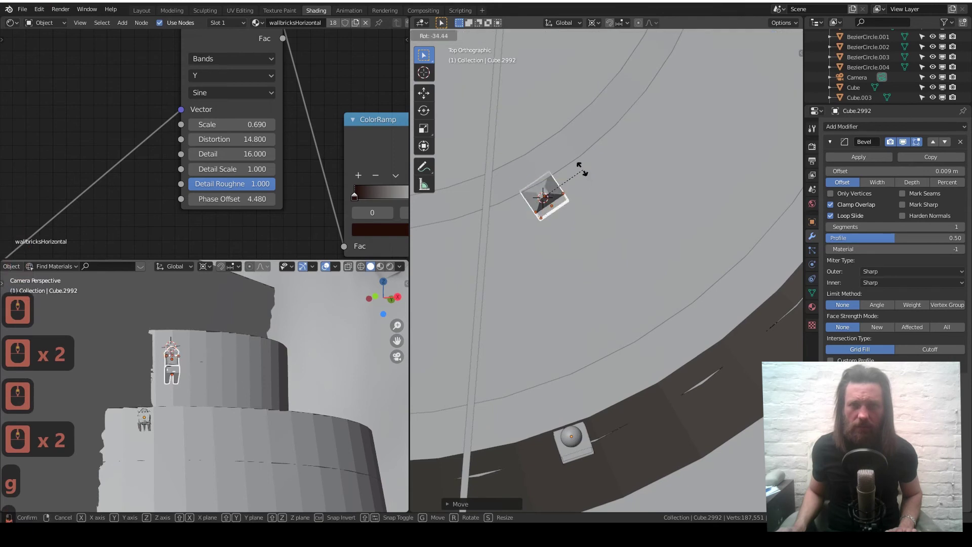
click(552, 287)
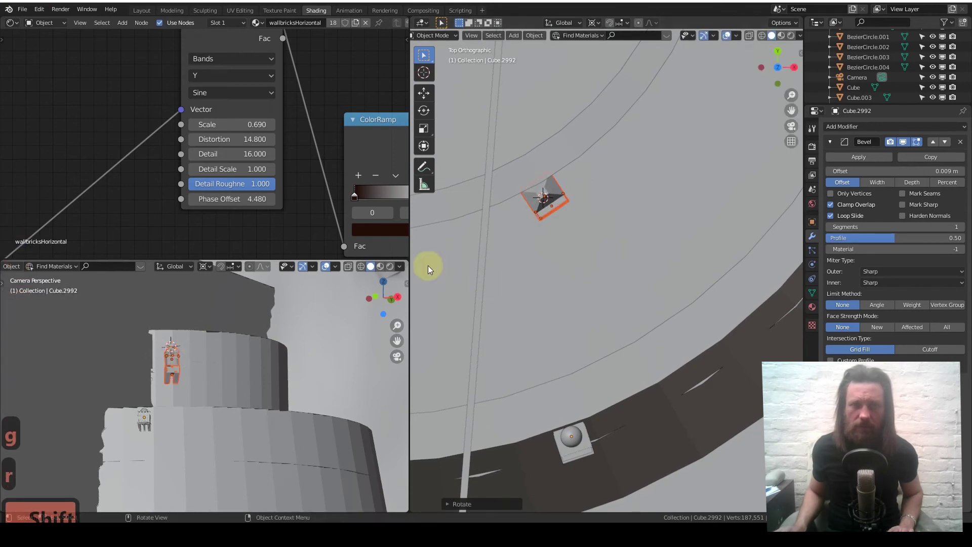
Shift the pyramid-roofed building inward in the top view until its supports sink into the top tier's wall
key(g)
click(524, 137)
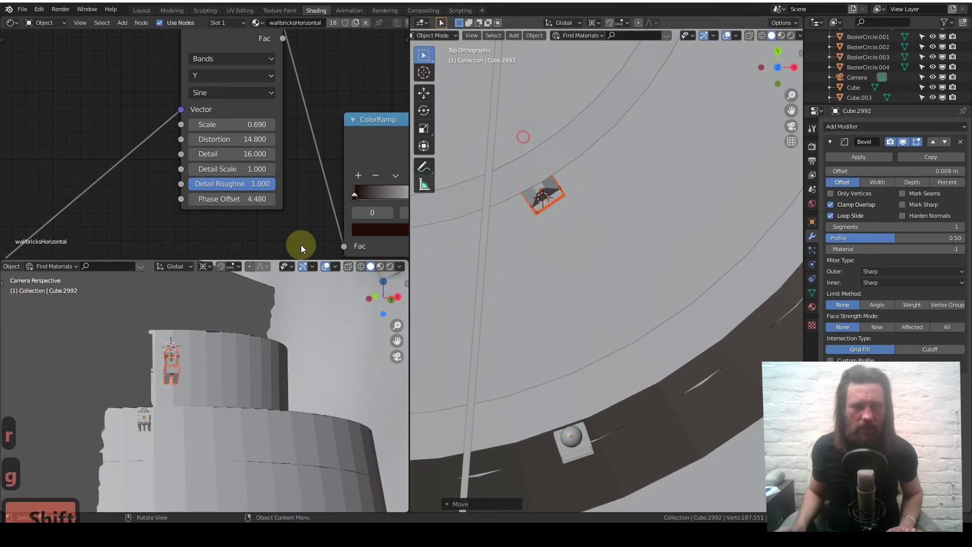
scroll(154, 418, up, 3)
scroll(137, 357, up, 3)
scroll(258, 332, up, 4)
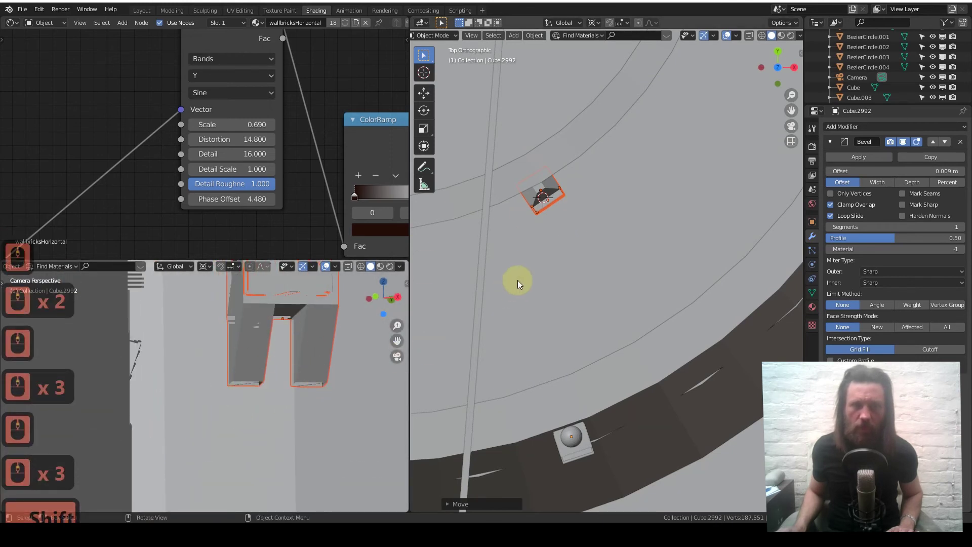
mouse_move(555, 195)
mouse_down()
mouse_move(542, 165)
mouse_move(558, 183)
mouse_up()
key(g)
click(563, 193)
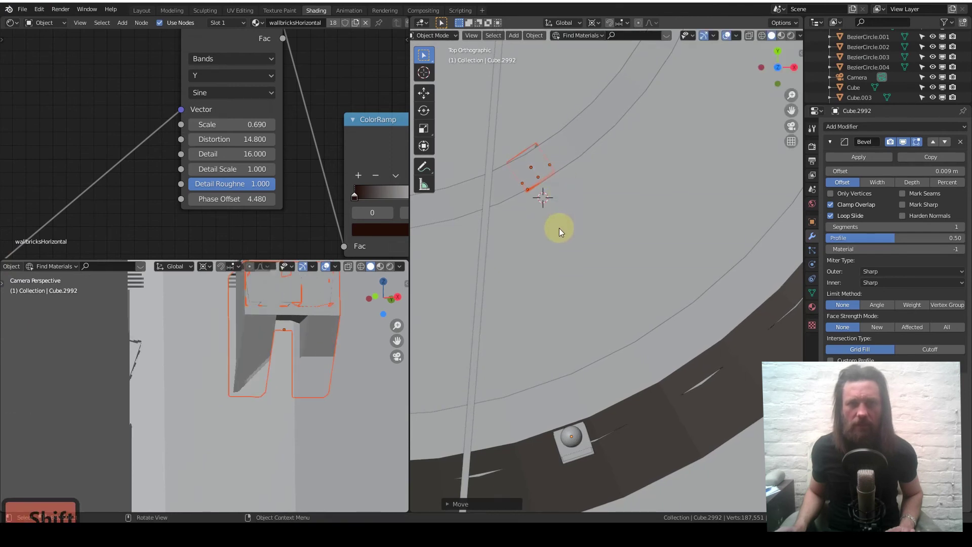
Examine the placement and scale of the buildings on the tiers through the camera view
scroll(559, 228, down, 4)
scroll(316, 333, down, 4)
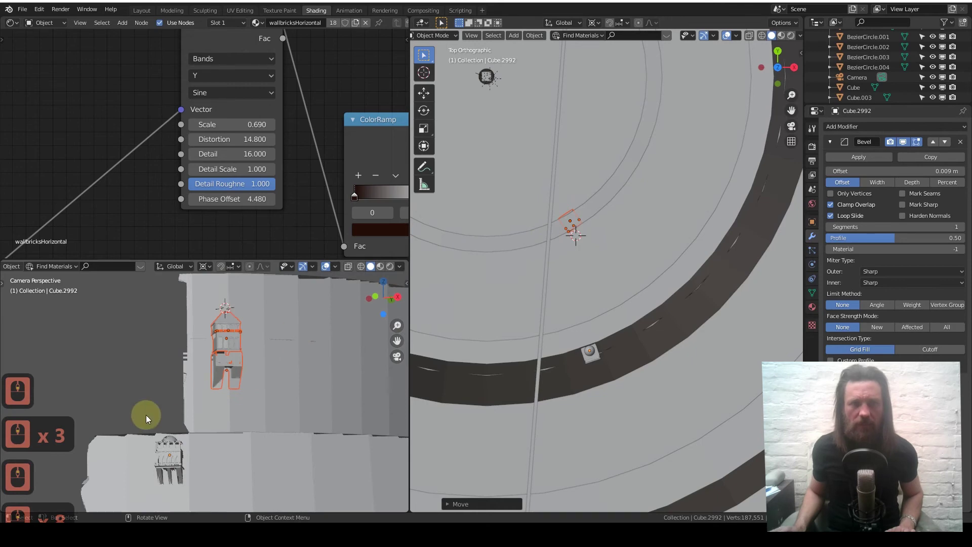
scroll(636, 291, down, 8)
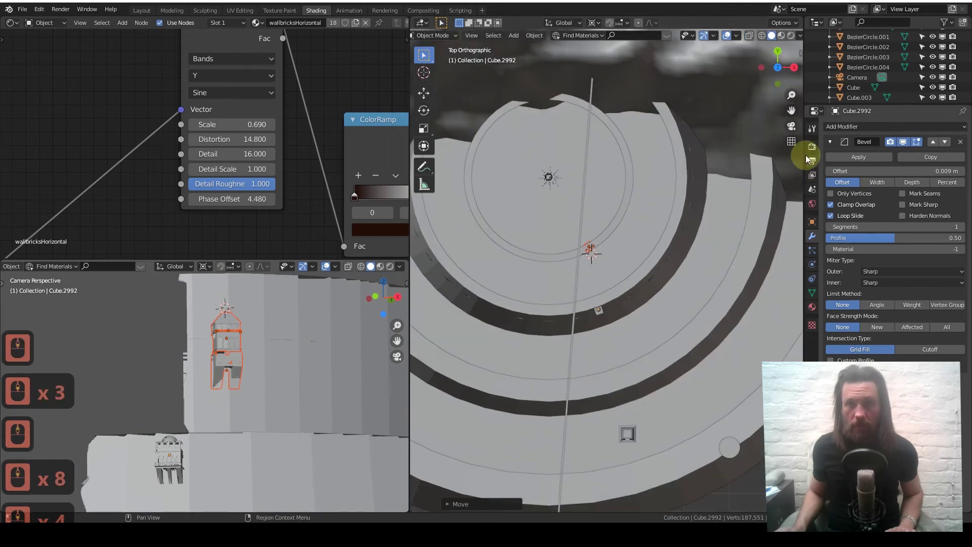
click(791, 127)
scroll(607, 341, down, 4)
scroll(578, 356, up, 3)
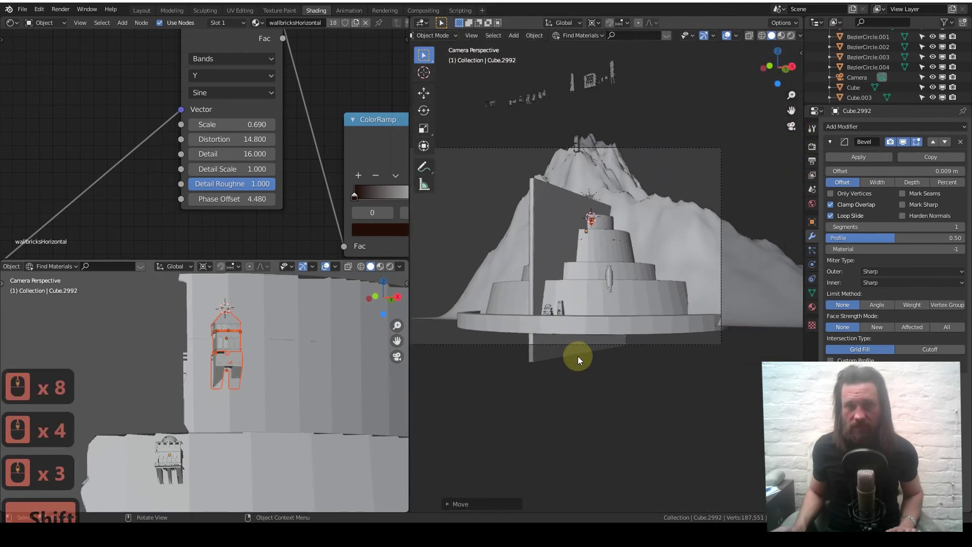
scroll(589, 299, up, 1)
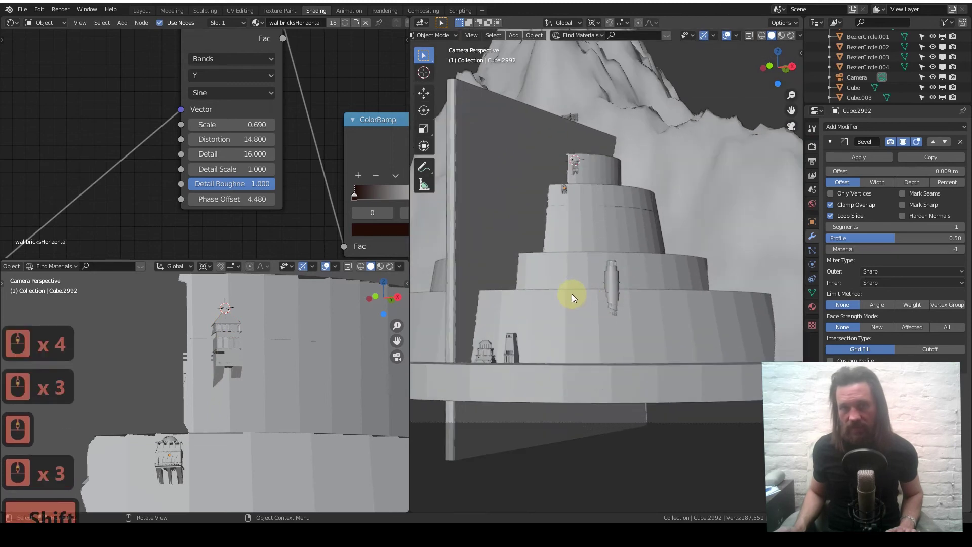
scroll(629, 292, up, 3)
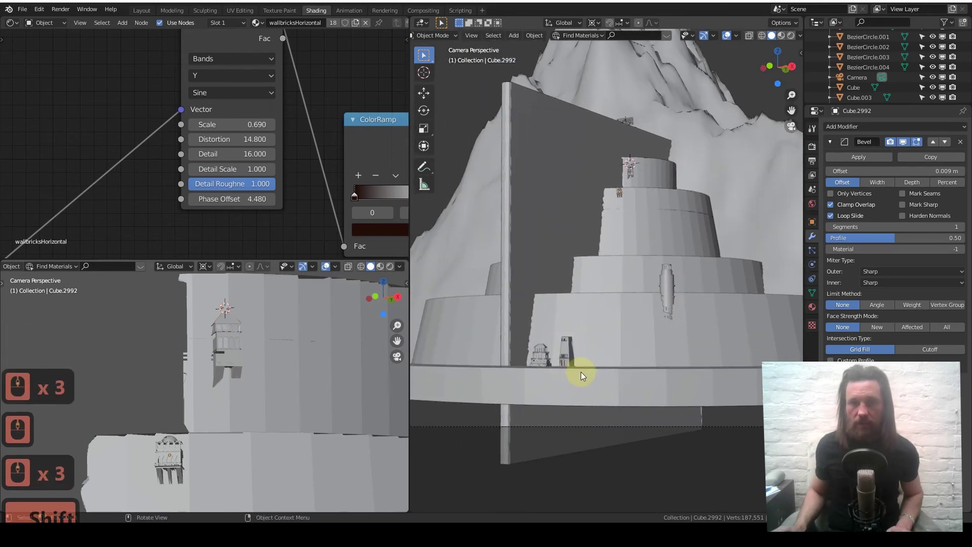
Look over the lower tiers, the outer wall and the row of prepared buildings from above
key(KP_7)
scroll(653, 390, down, 10)
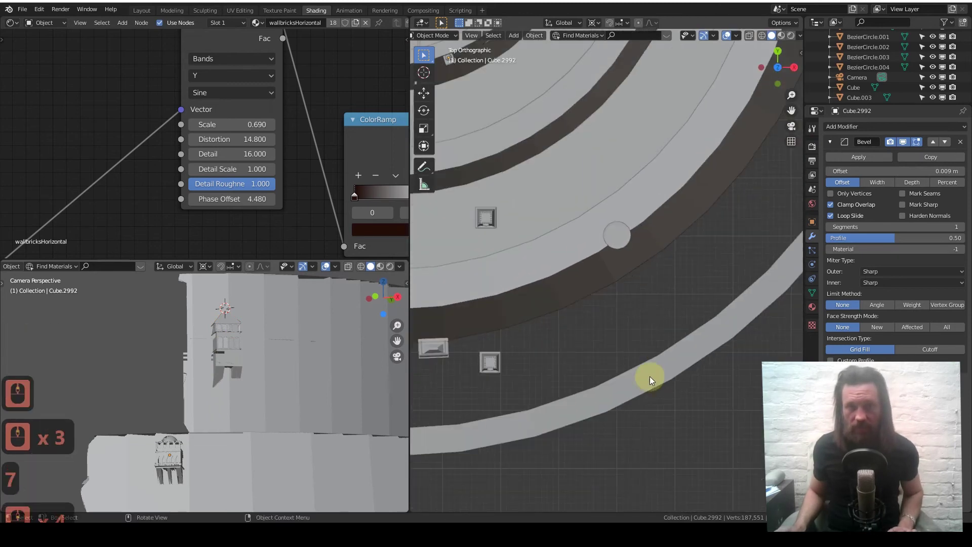
scroll(649, 376, down, 2)
scroll(666, 349, up, 3)
shift+middle_drag(623, 349, 658, 347)
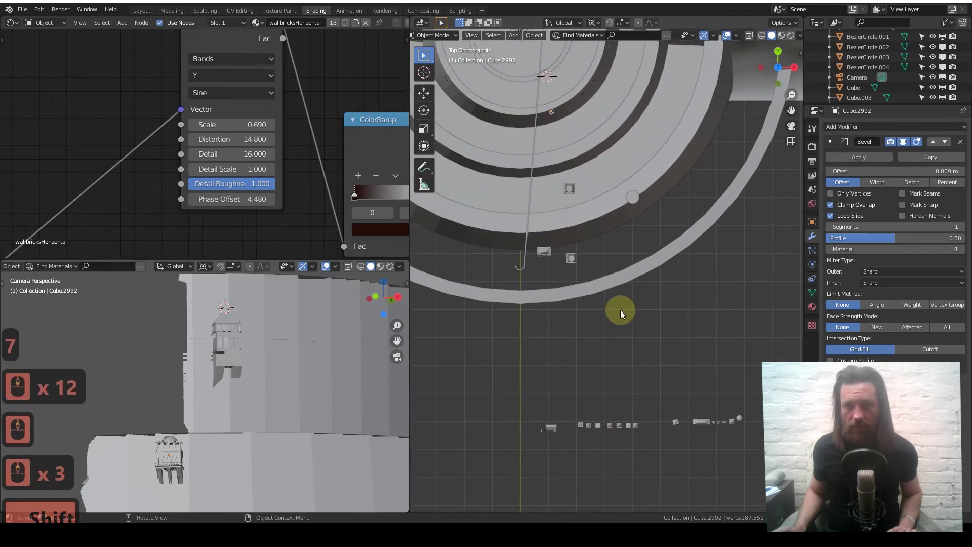
scroll(653, 394, up, 3)
shift+scroll(657, 411, down, 2)
shift+middle_drag(642, 352, 621, 317)
scroll(637, 283, up, 2)
middle_drag(636, 252, 636, 282)
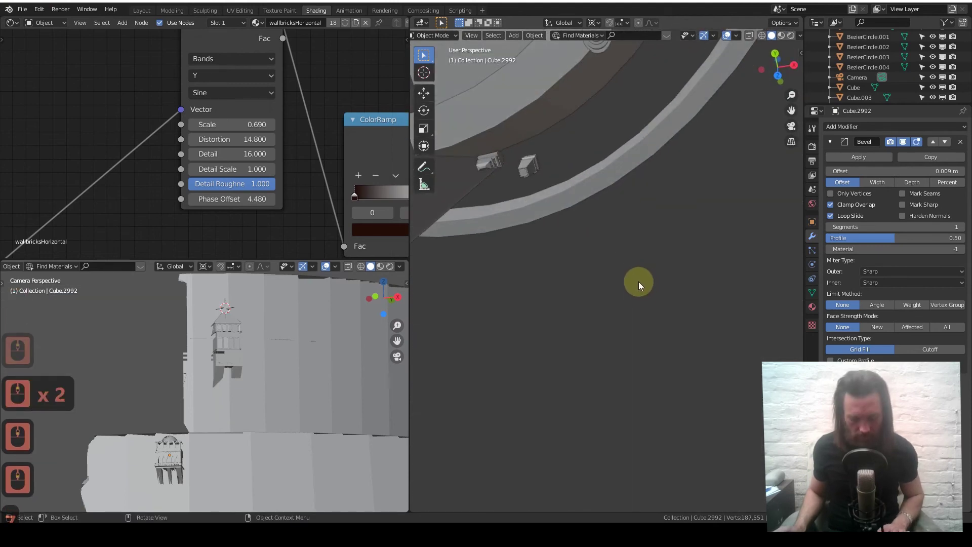
Make a linked duplicate of the first small domed building in the prepared row and place it between the row and the city
key(KP_7)
scroll(647, 299, down, 1)
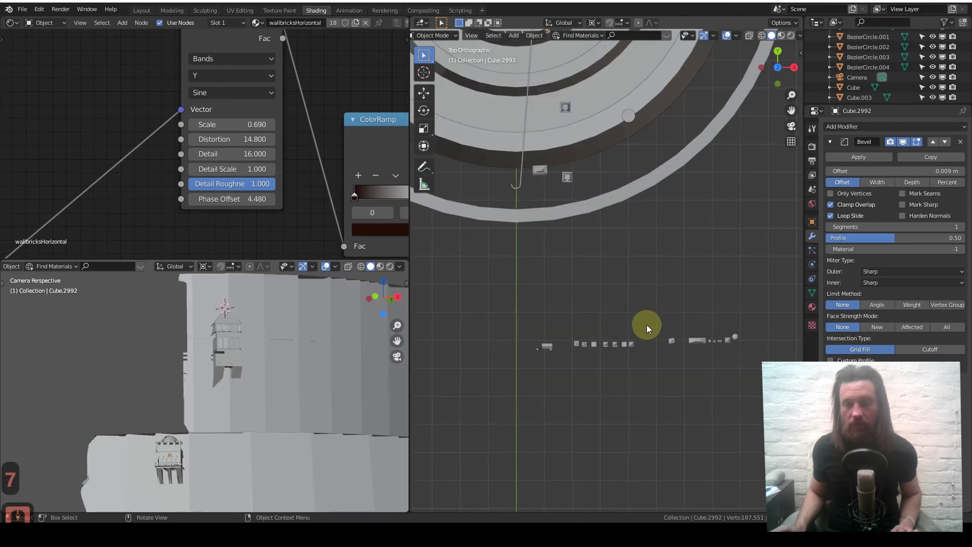
scroll(625, 330, up, 5)
shift+middle_drag(606, 327, 673, 242)
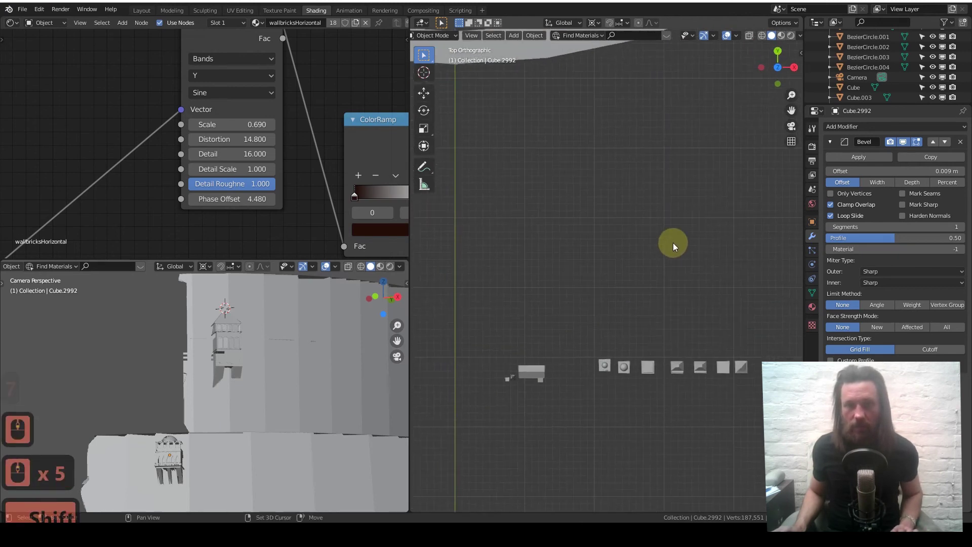
drag(593, 346, 614, 378)
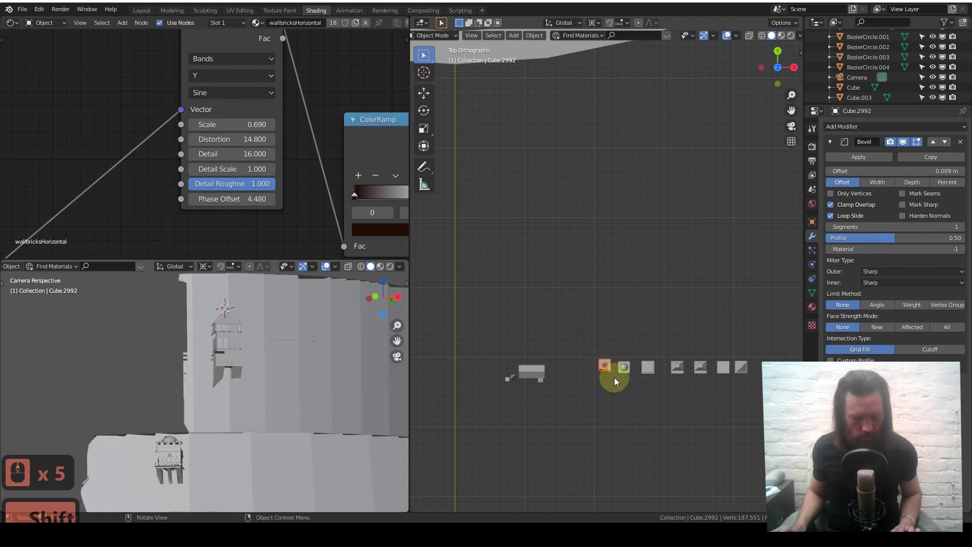
key(alt+d)
click(596, 250)
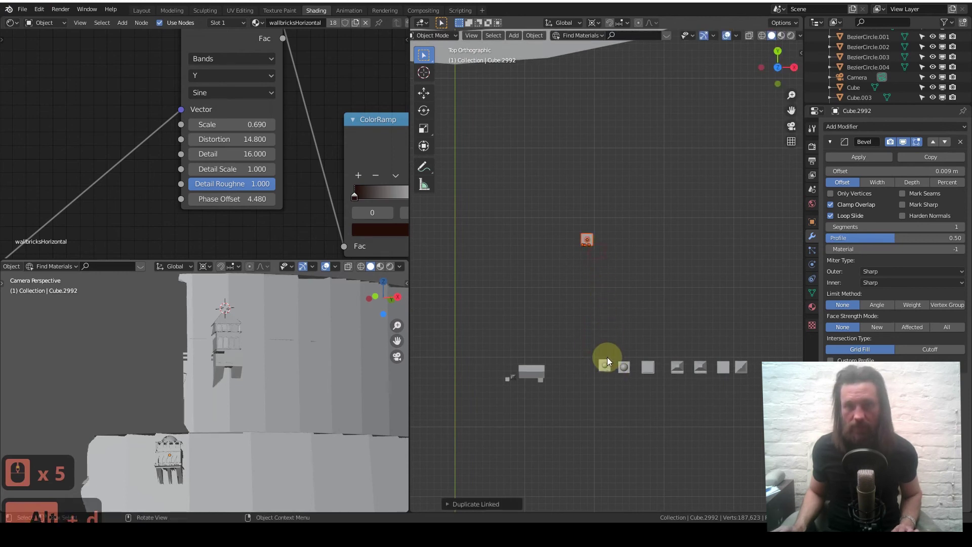
Make a linked duplicate of the second small domed building in the prepared row and place it beside the first copy
drag(614, 349, 635, 377)
key(alt+d)
click(631, 248)
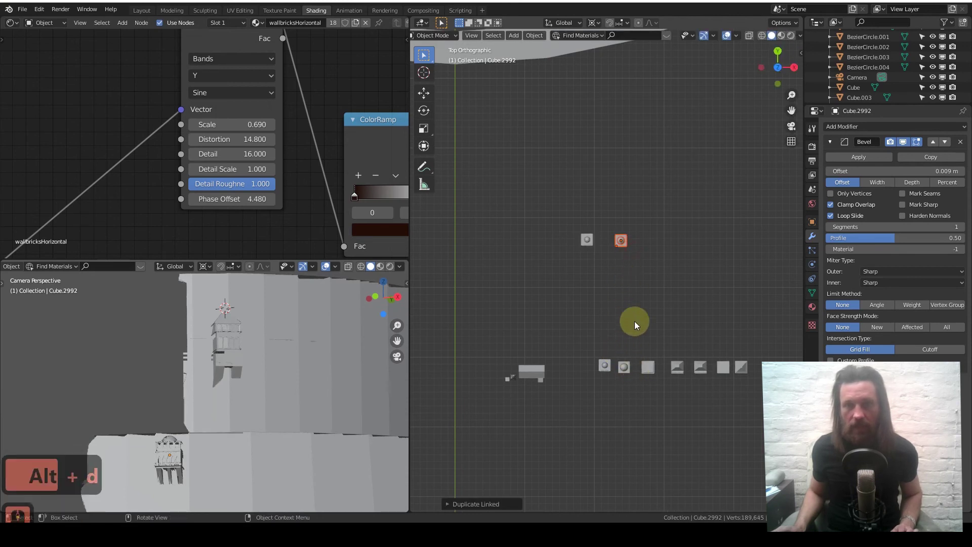
Make a linked duplicate of the square building between the lowest tier and the outer wall and add it to the prepared row
scroll(634, 321, down, 3)
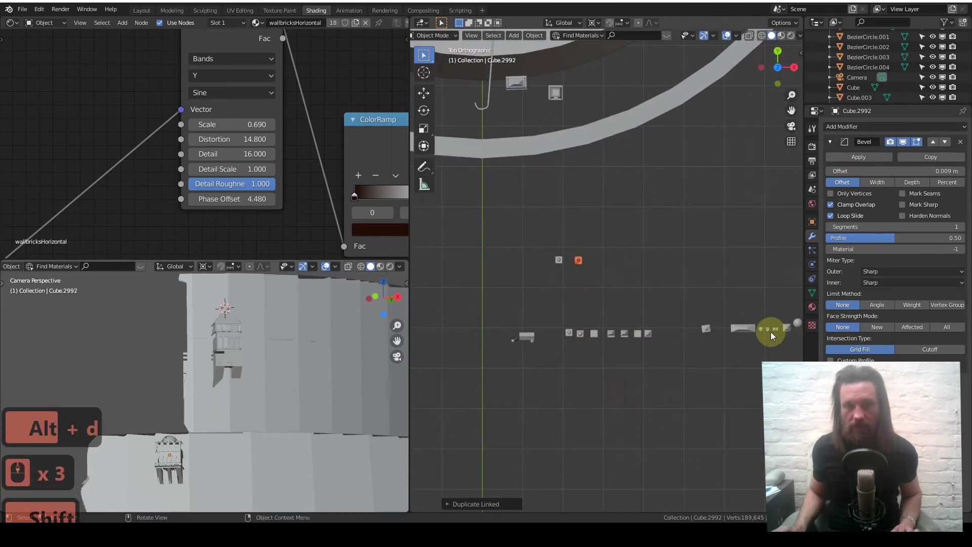
shift+middle_drag(586, 139, 560, 198)
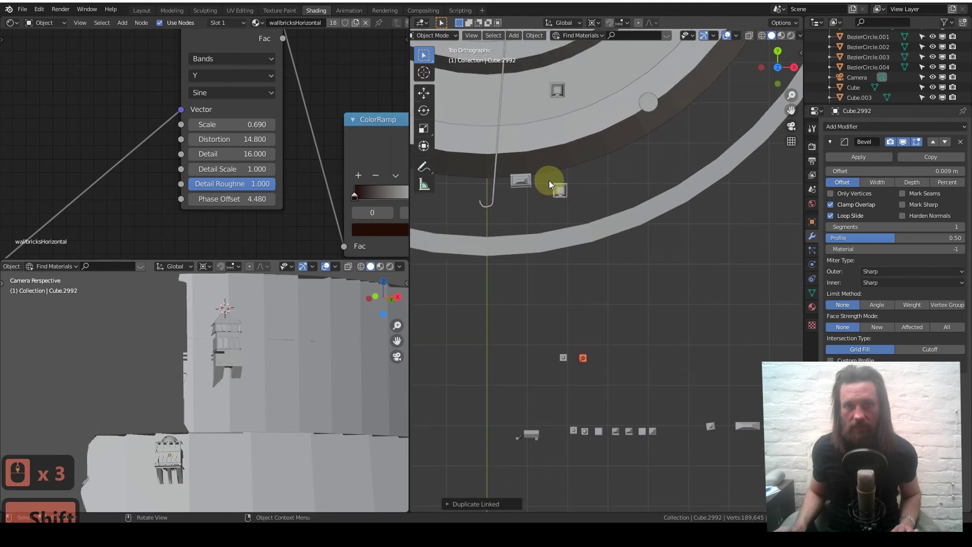
drag(549, 180, 572, 204)
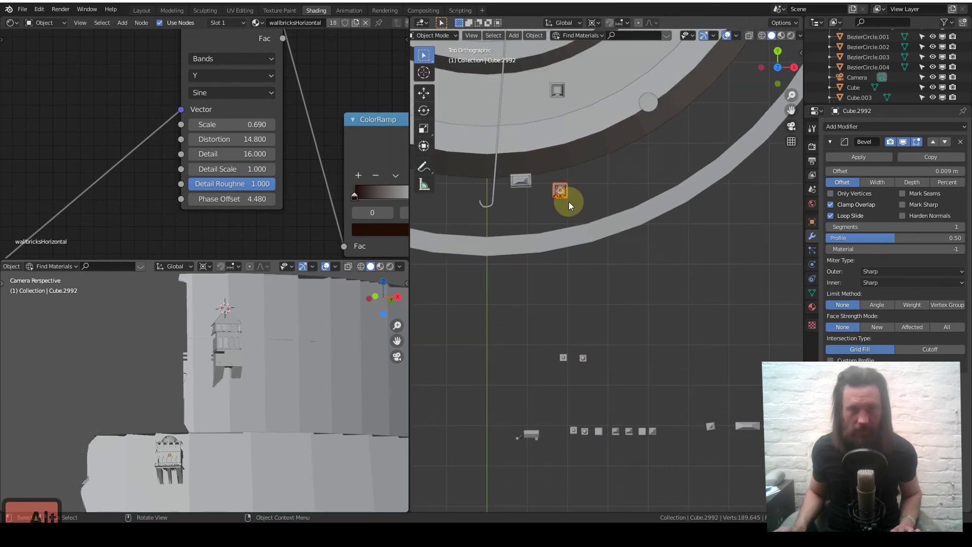
key(alt+d)
click(677, 436)
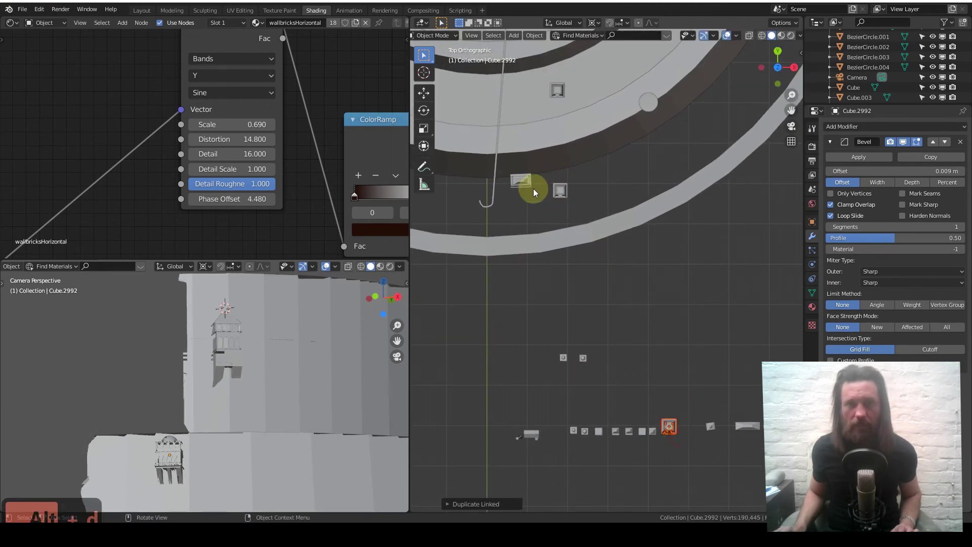
Make a linked duplicate of the wide rectangular building beside the lowest tier and place it next to the square building's copy in the row
click(527, 183)
shift+click(563, 130)
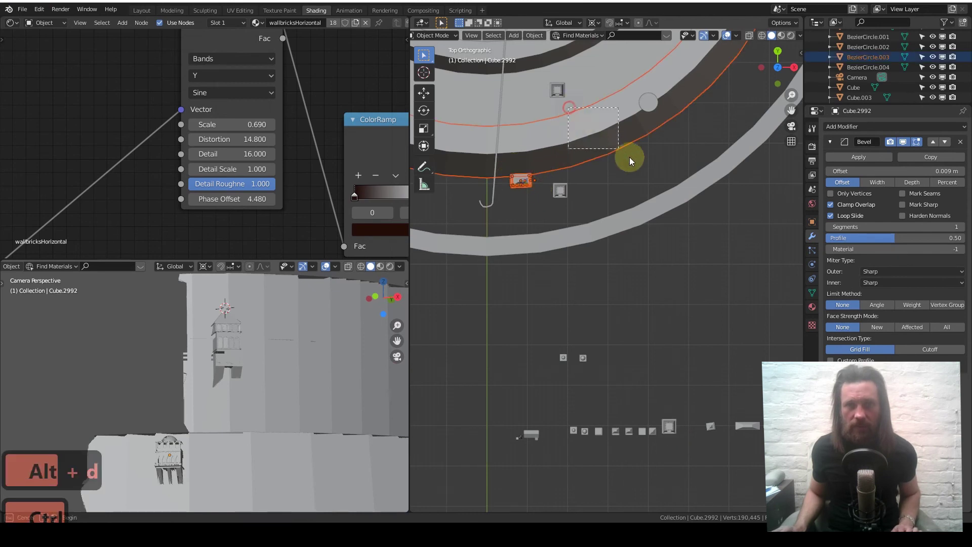
key(alt+d)
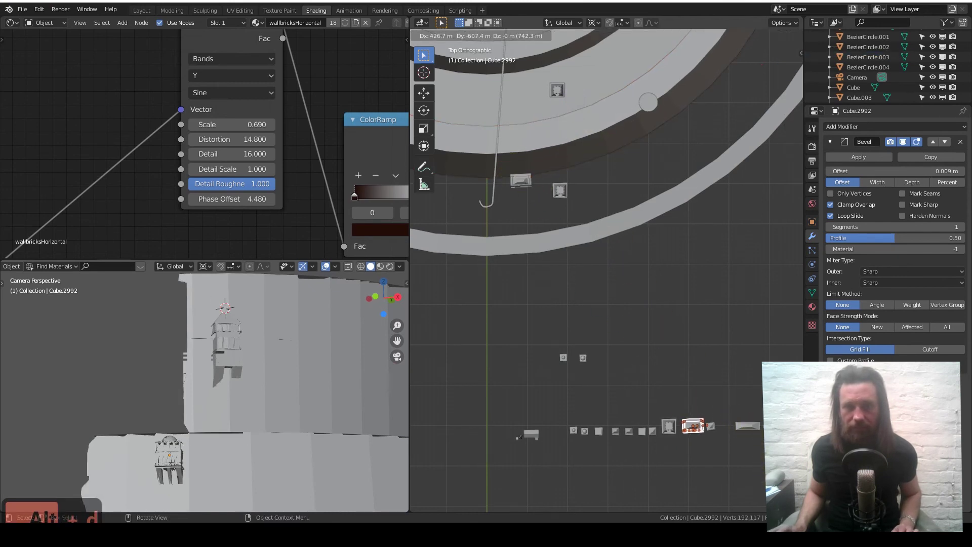
click(675, 375)
Make a linked duplicate of the small domed building on the upper tier's wall and place it in the prepared row before the long building
shift+scroll(588, 128, up, 3)
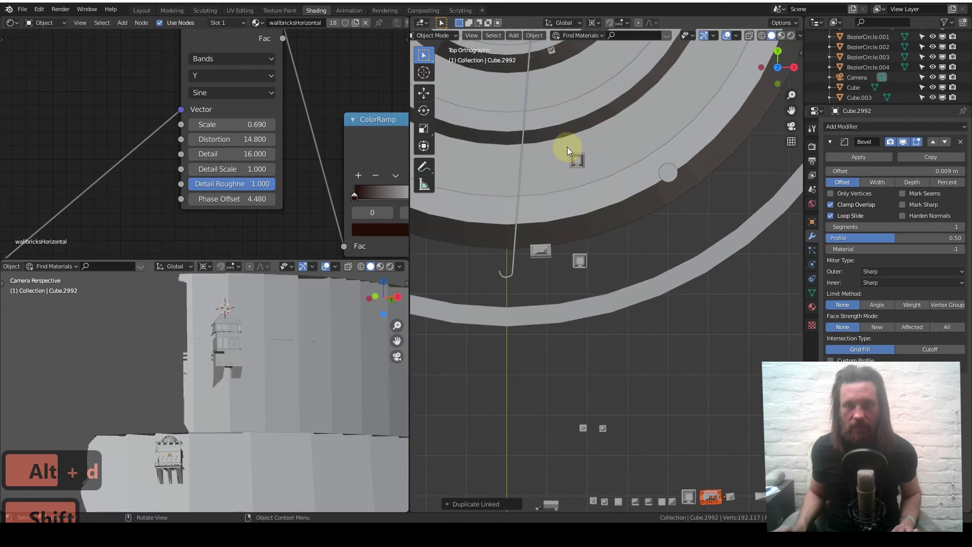
shift+scroll(568, 146, up, 4)
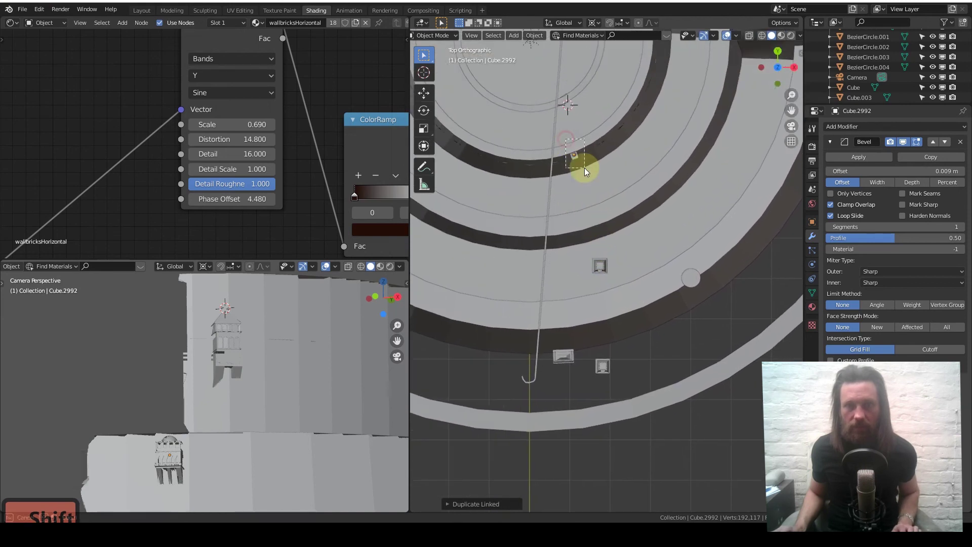
ctrl+click(599, 104)
scroll(631, 201, down, 3)
shift+scroll(553, 255, down, 2)
click(550, 260)
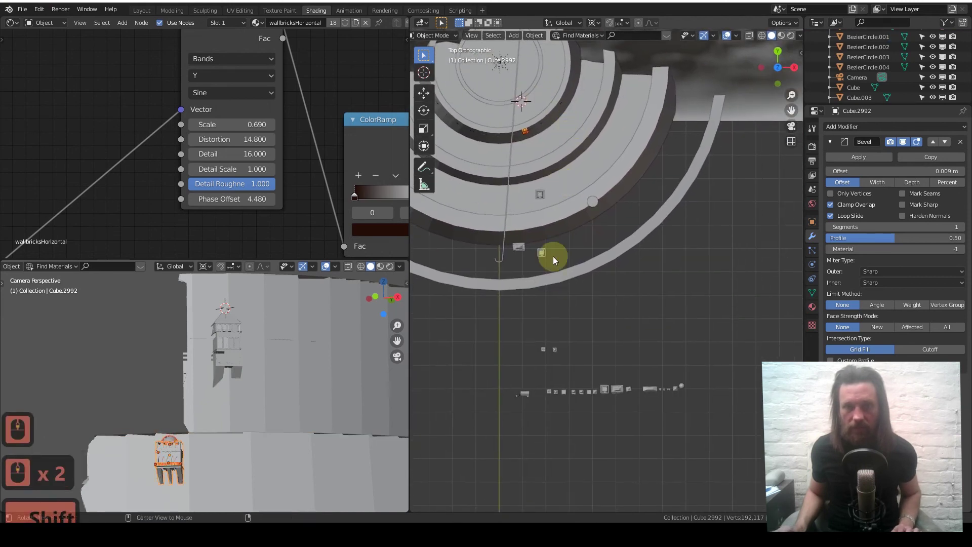
key(alt+d)
click(647, 381)
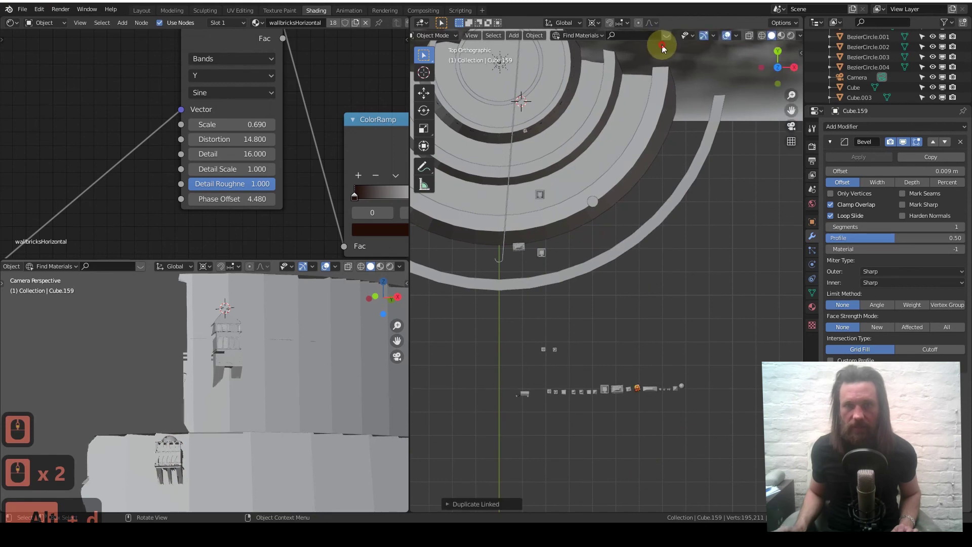
Make a linked duplicate of the round tower on the lowest tier's edge and place it at the far end of the prepared row
scroll(583, 339, up, 3)
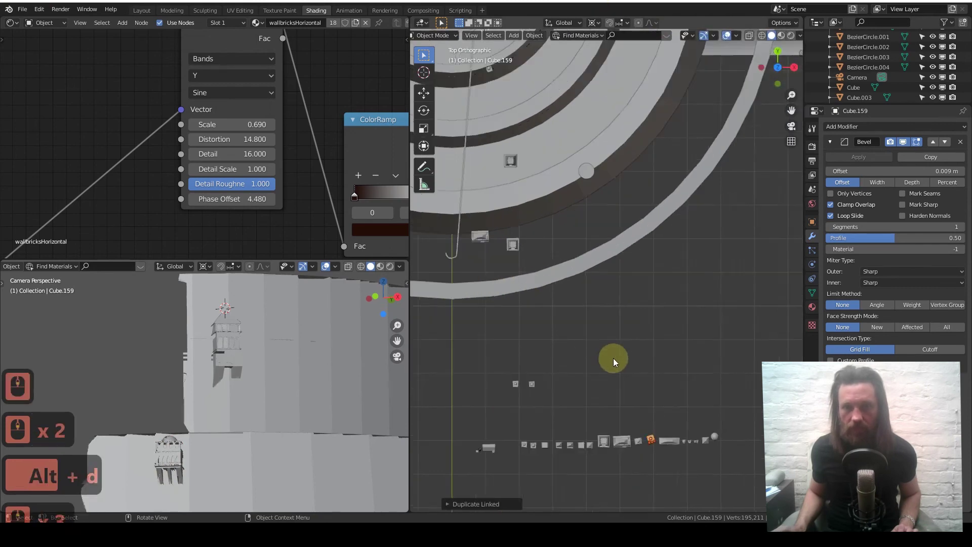
shift+middle_drag(614, 359, 624, 390)
middle_drag(680, 450, 547, 320)
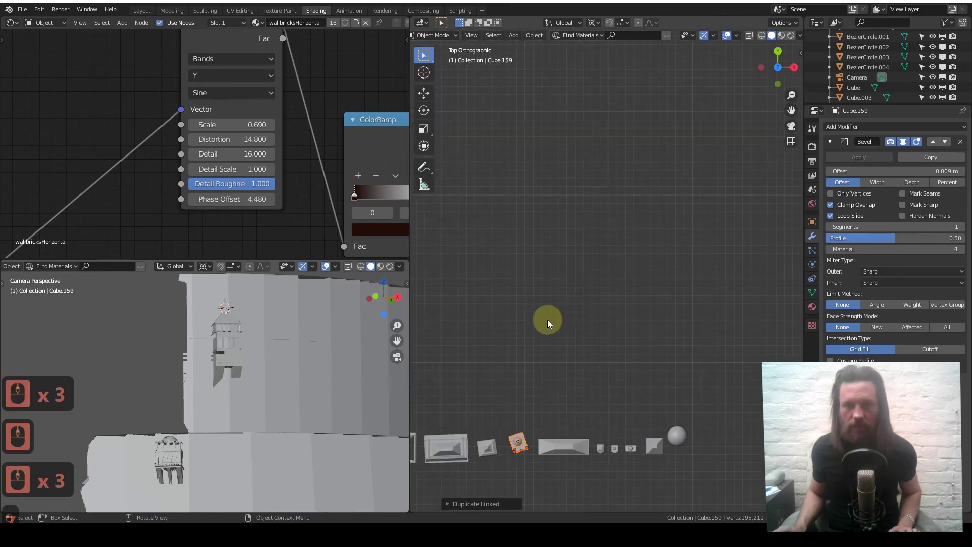
shift+middle_drag(554, 272, 635, 327)
scroll(564, 293, up, 2)
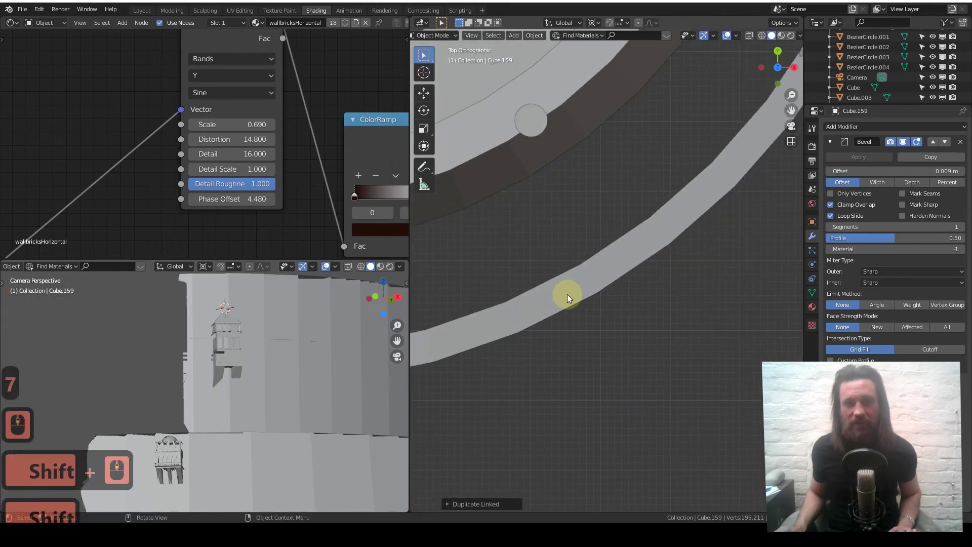
shift+middle_drag(565, 294, 579, 295)
scroll(579, 293, up, 4)
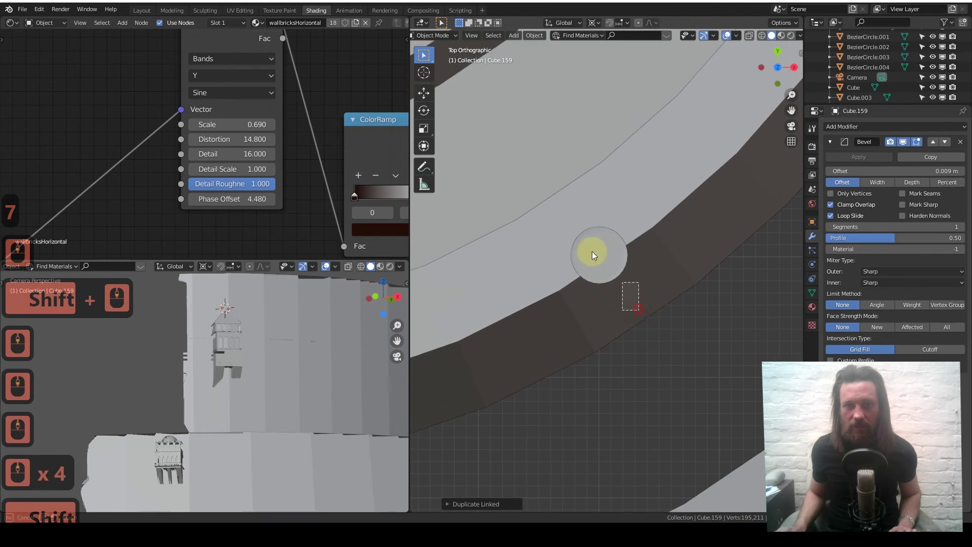
click(575, 235)
click(676, 270)
scroll(620, 307, down, 8)
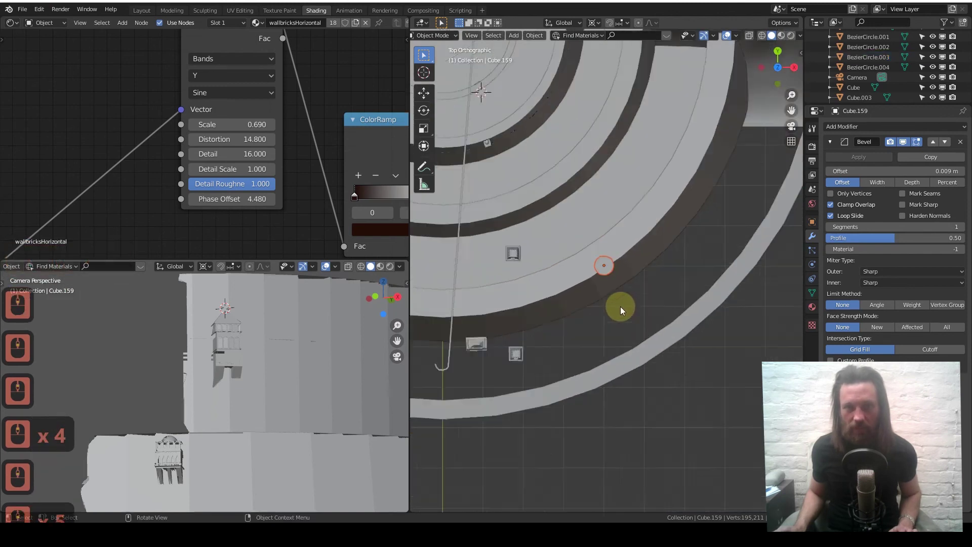
key(alt+d)
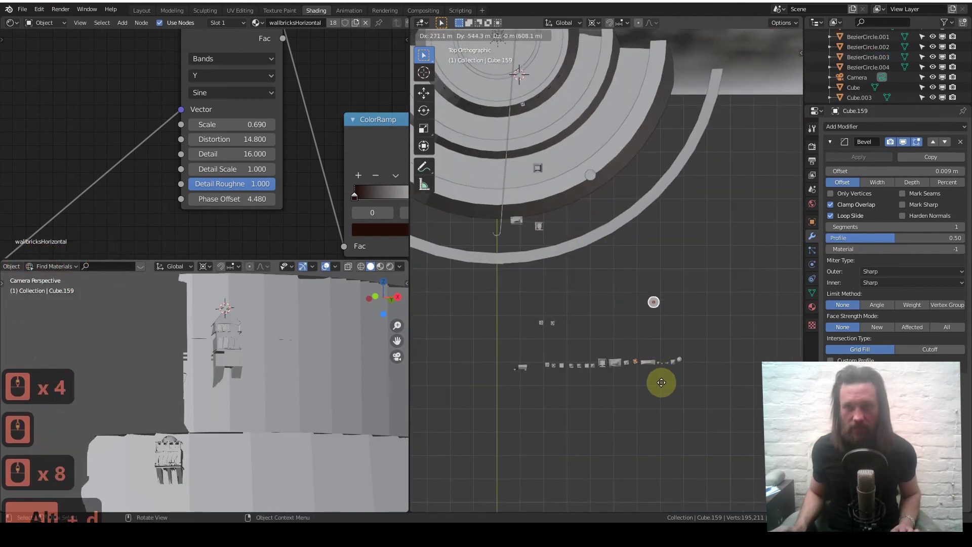
click(695, 430)
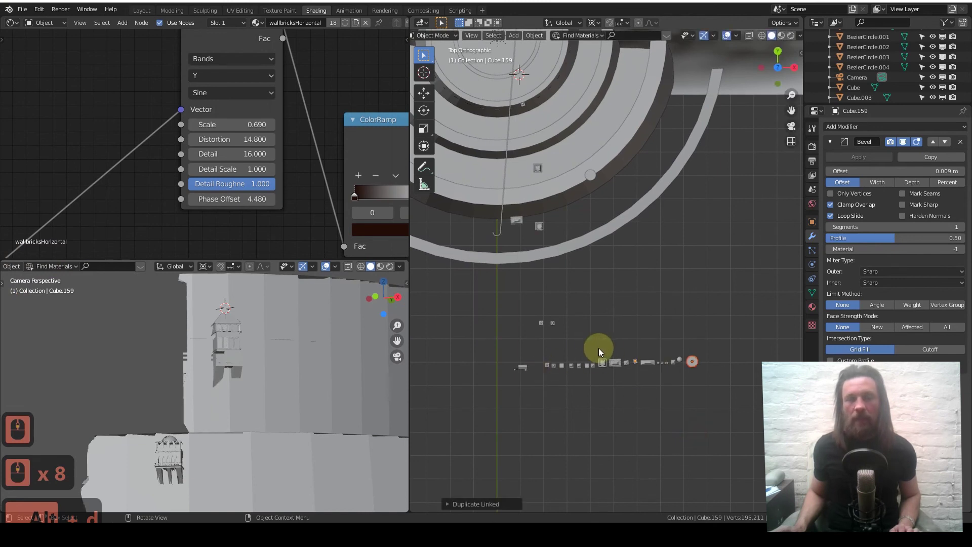
Examine the tiers, the outer wall and the placed buildings through the camera view and from a higher angle
shift+middle_drag(570, 365, 629, 374)
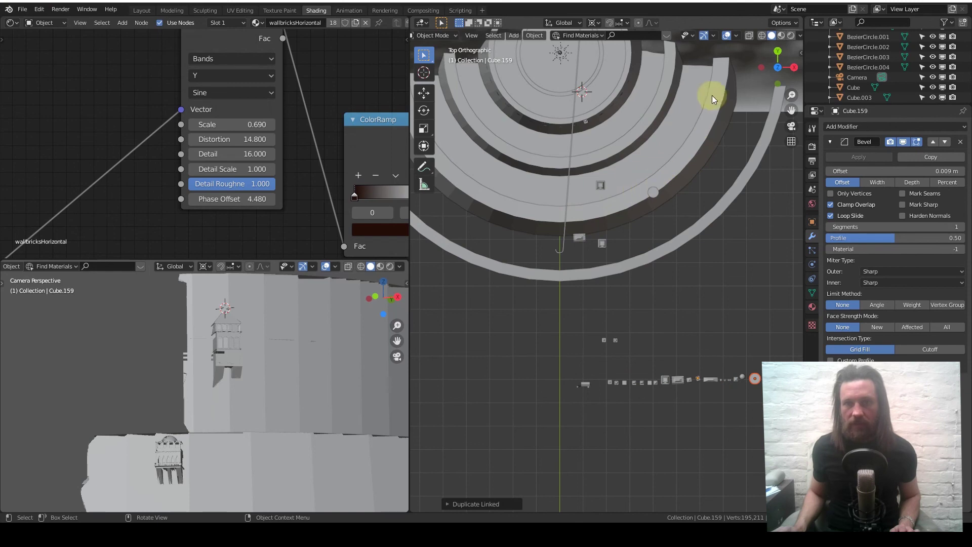
click(789, 128)
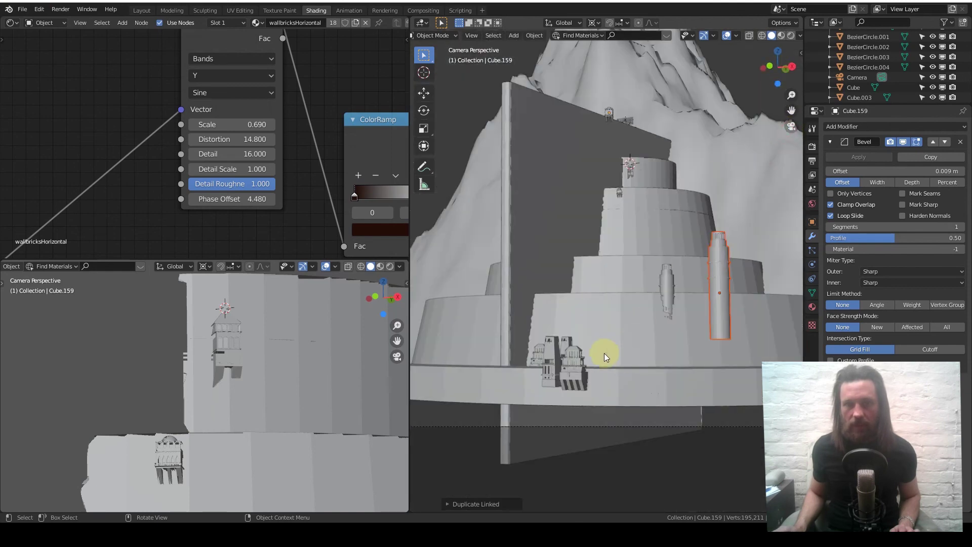
scroll(605, 354, down, 2)
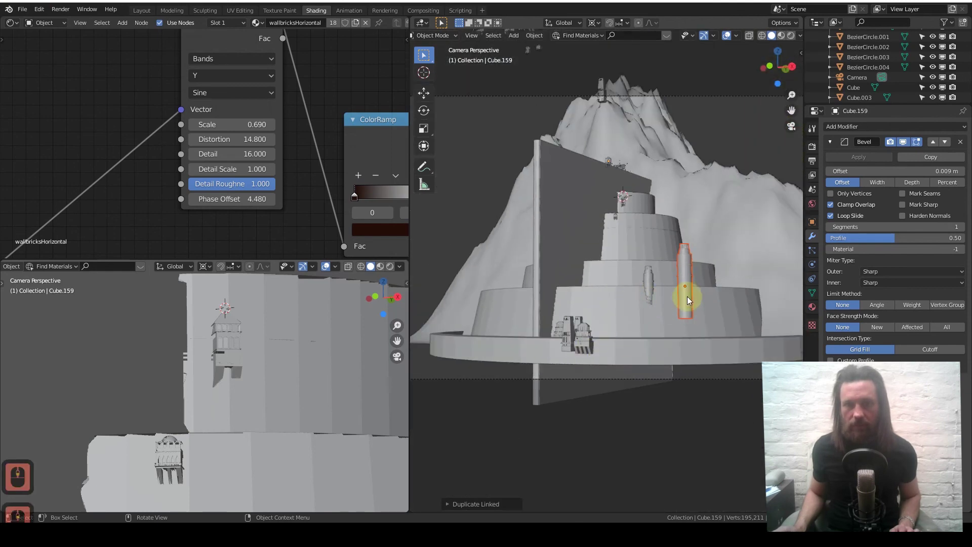
scroll(693, 299, up, 5)
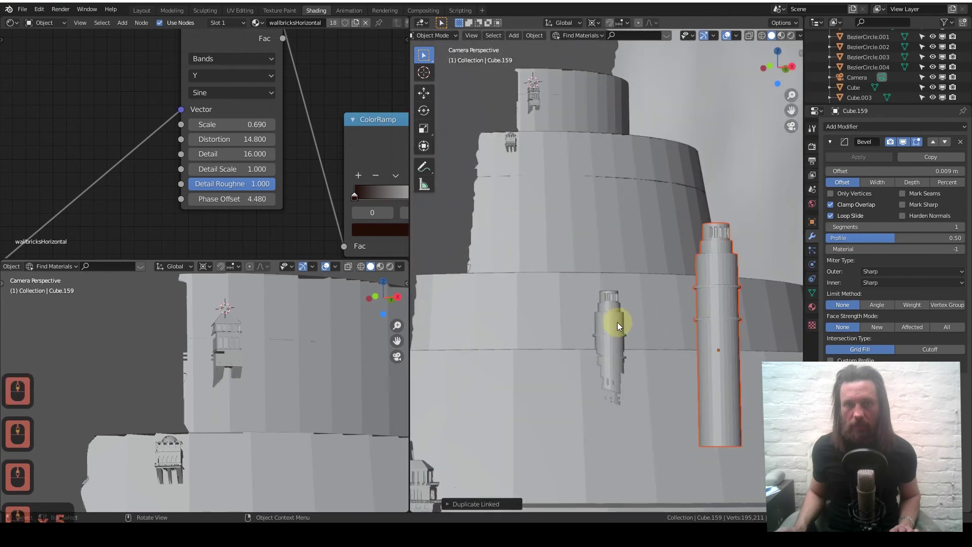
scroll(643, 293, down, 4)
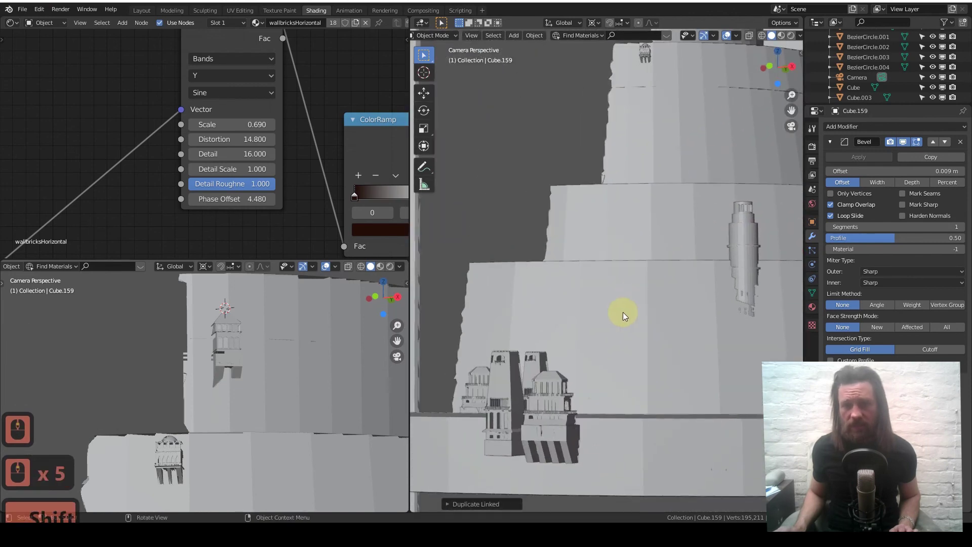
scroll(620, 310, down, 3)
scroll(627, 283, down, 1)
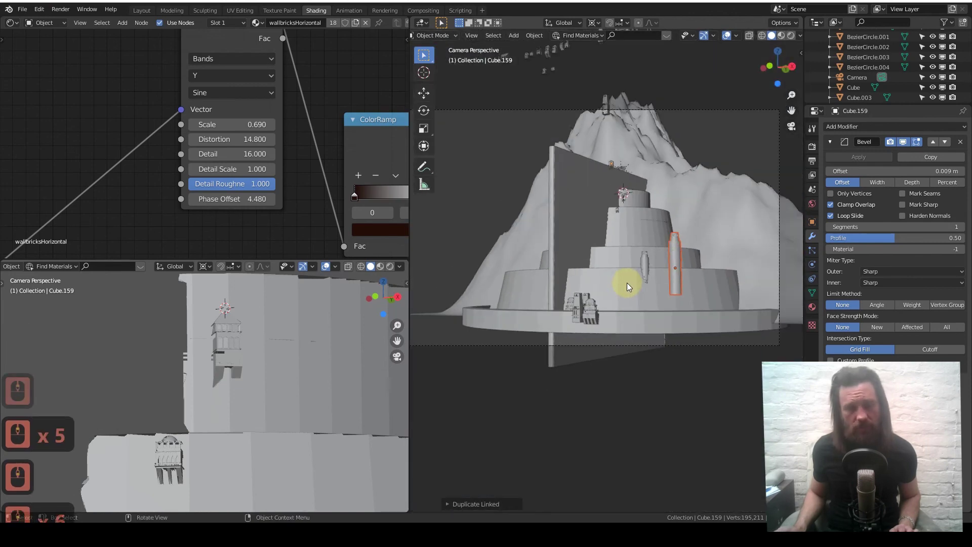
scroll(627, 281, up, 1)
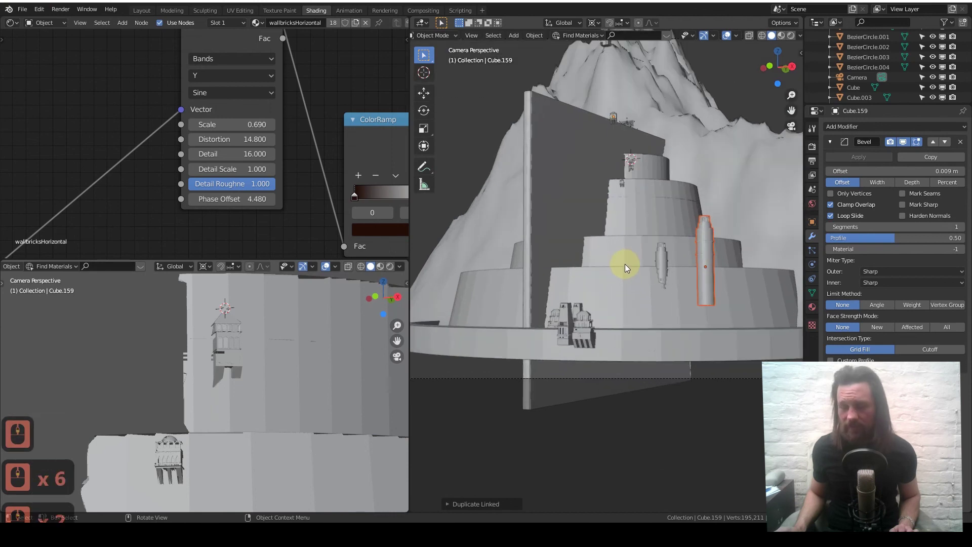
middle_drag(623, 264, 577, 272)
middle_drag(659, 332, 645, 271)
scroll(633, 318, up, 3)
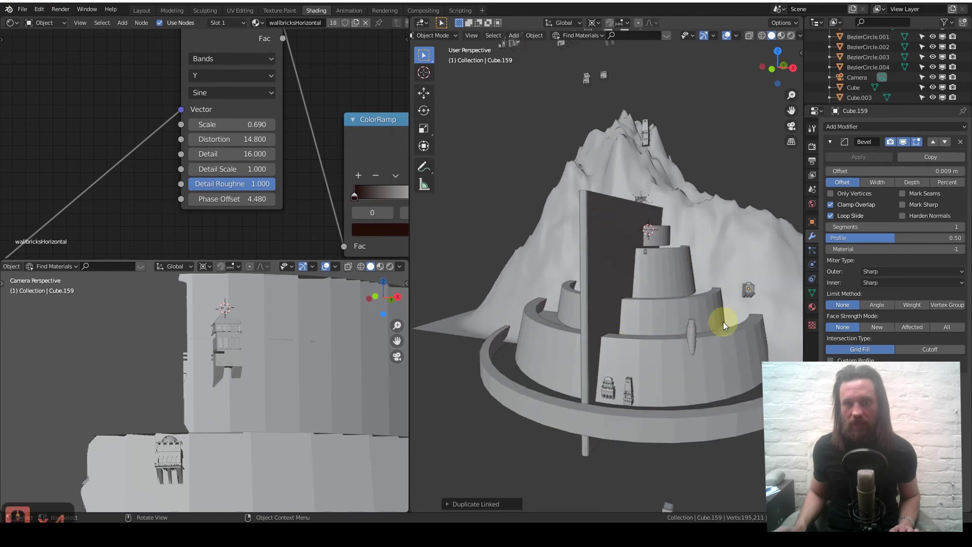
scroll(668, 357, down, 4)
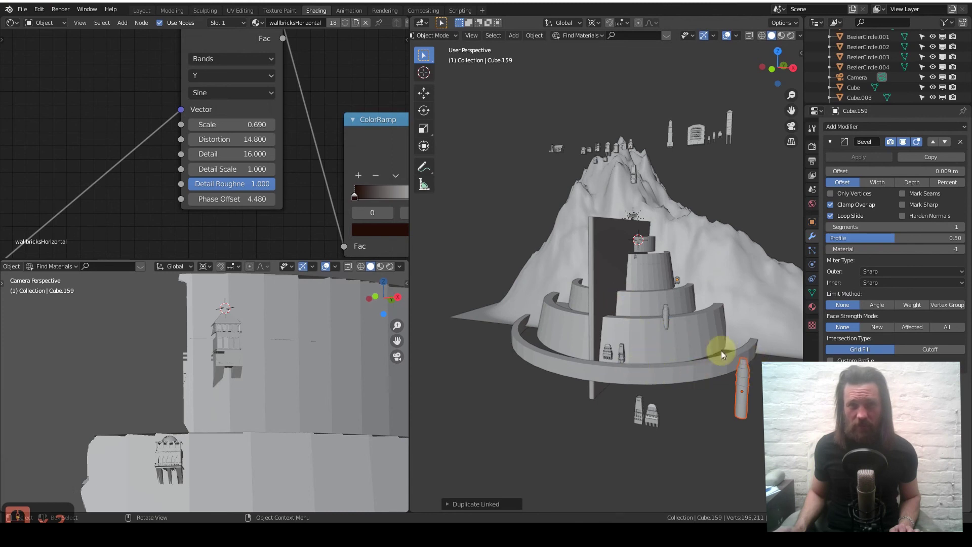
click(787, 133)
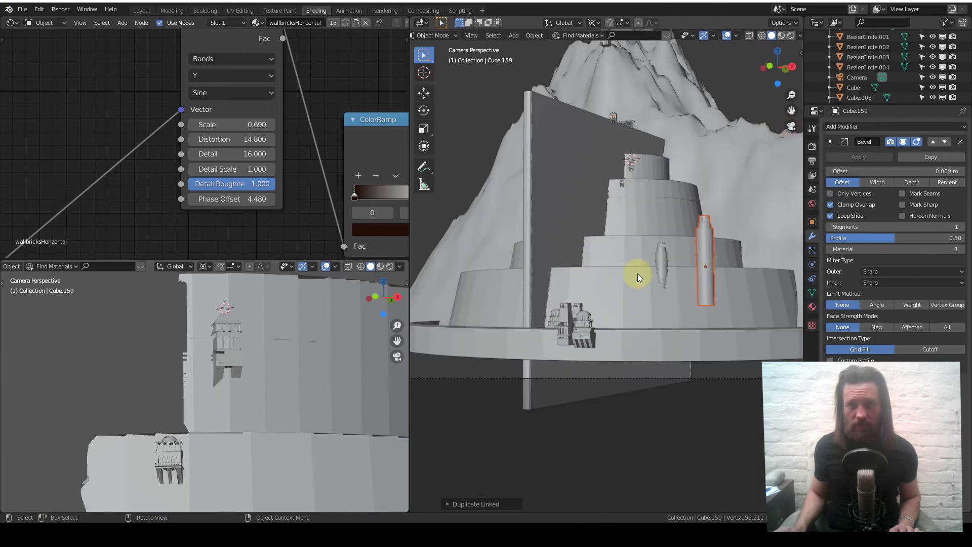
scroll(637, 274, down, 4)
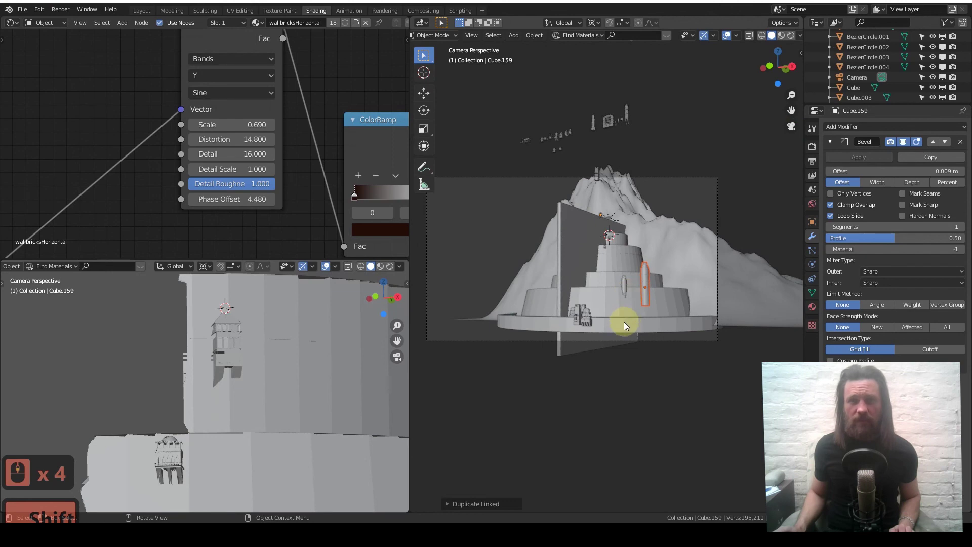